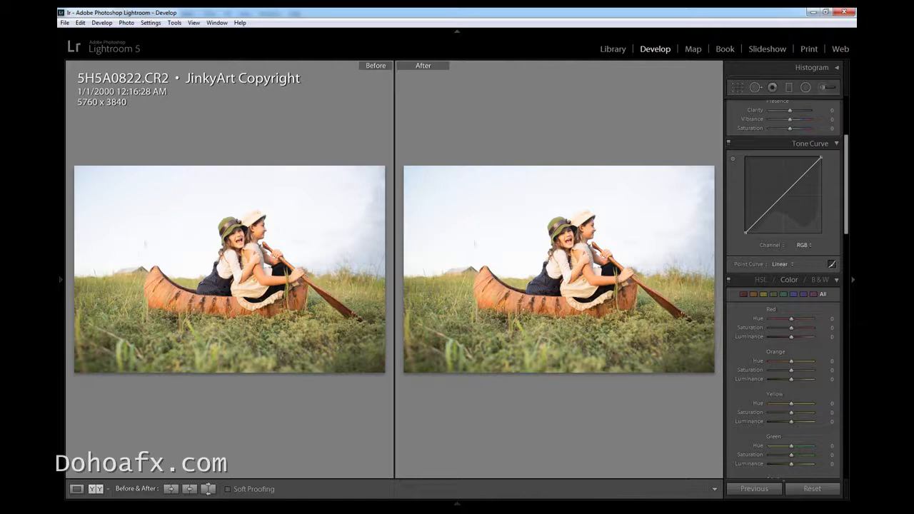
Show the edited canoe photo alone in loupe view instead of the before/after comparison
{"action": "key", "text": "alt+Tab"}
{"action": "left_click_drag", "start_coordinate": [846, 212], "coordinate": [852, 156]}
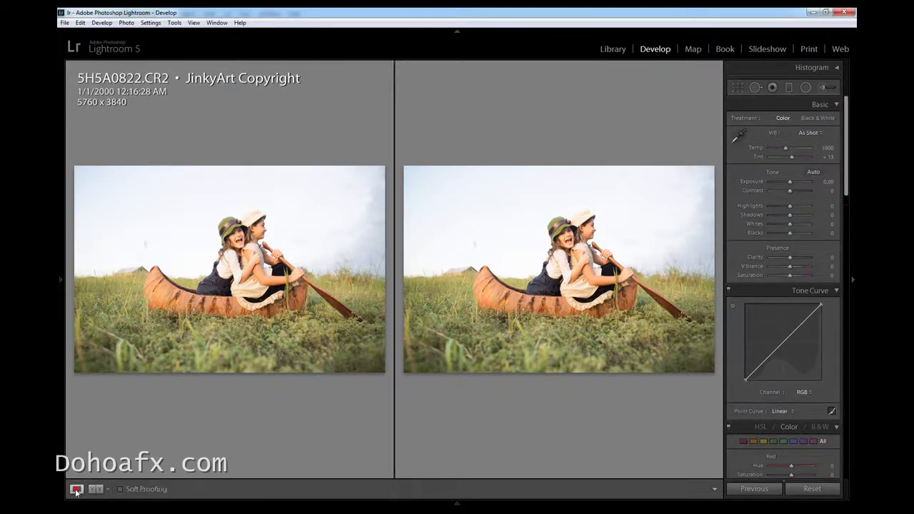
{"action": "left_click", "coordinate": [77, 489]}
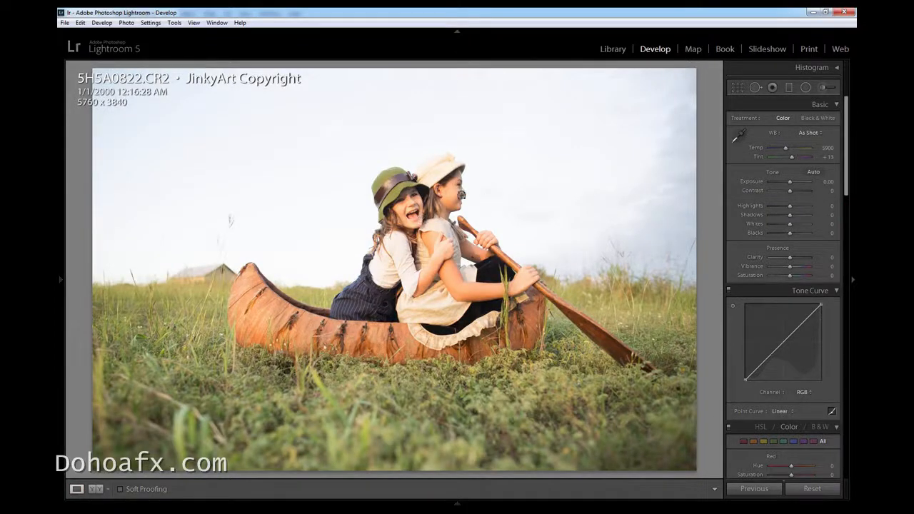
Check the girls' faces up close and darken the whole photo to an exposure of −2.74
{"action": "left_click", "coordinate": [409, 222]}
{"action": "left_click_drag", "start_coordinate": [407, 172], "coordinate": [382, 267]}
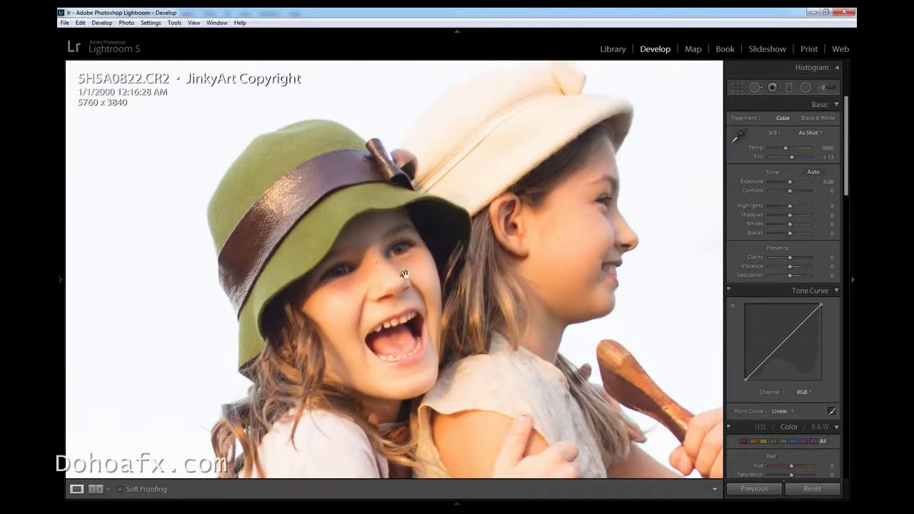
{"action": "left_click", "coordinate": [461, 368]}
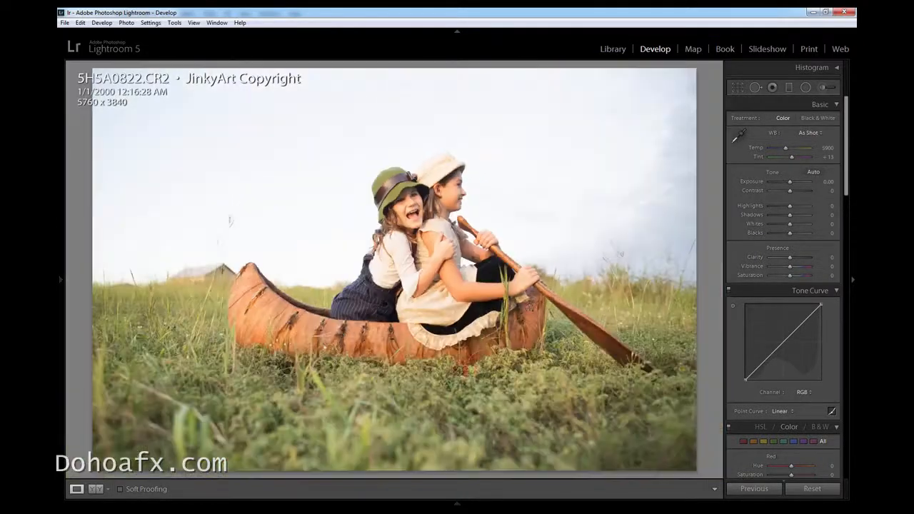
{"action": "left_click", "coordinate": [780, 182]}
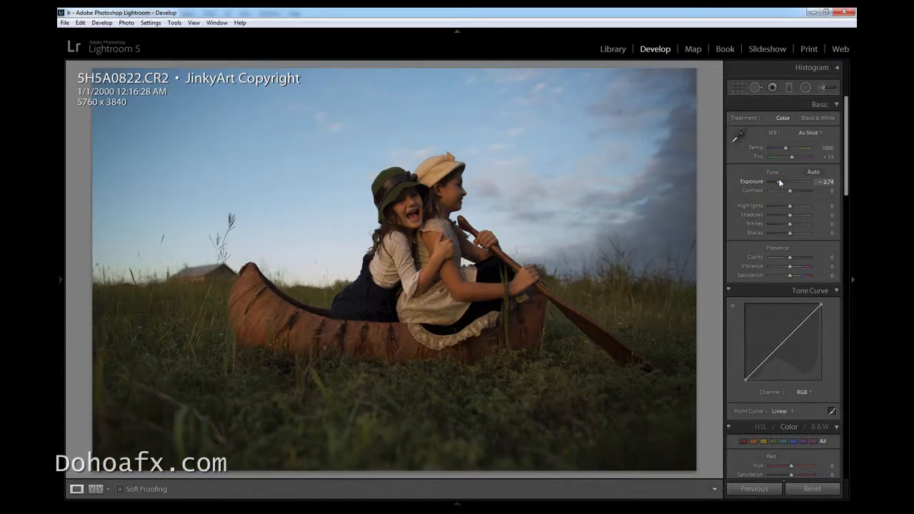
Set the Orange colour range to saturation −22 and luminance +20
{"action": "left_click_drag", "start_coordinate": [847, 178], "coordinate": [847, 260]}
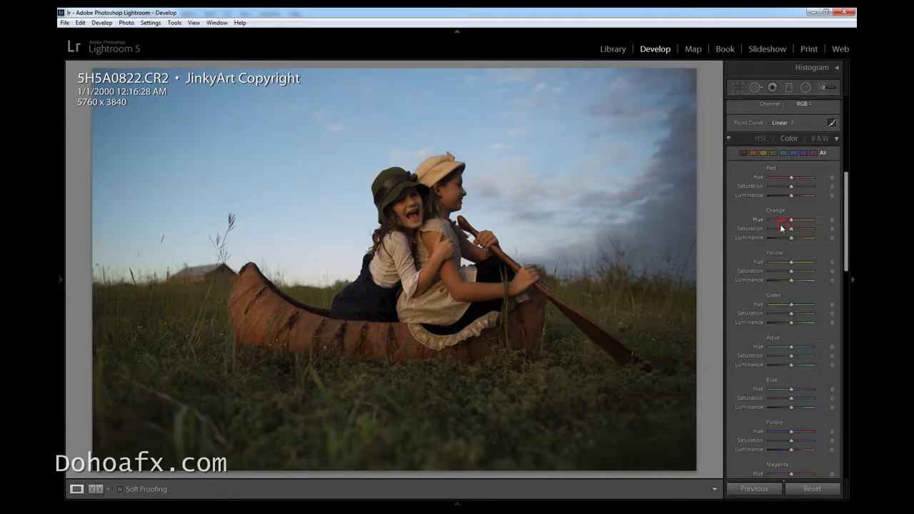
{"action": "left_click_drag", "start_coordinate": [782, 229], "coordinate": [787, 229]}
{"action": "left_click", "coordinate": [800, 240]}
{"action": "left_click", "coordinate": [796, 240]}
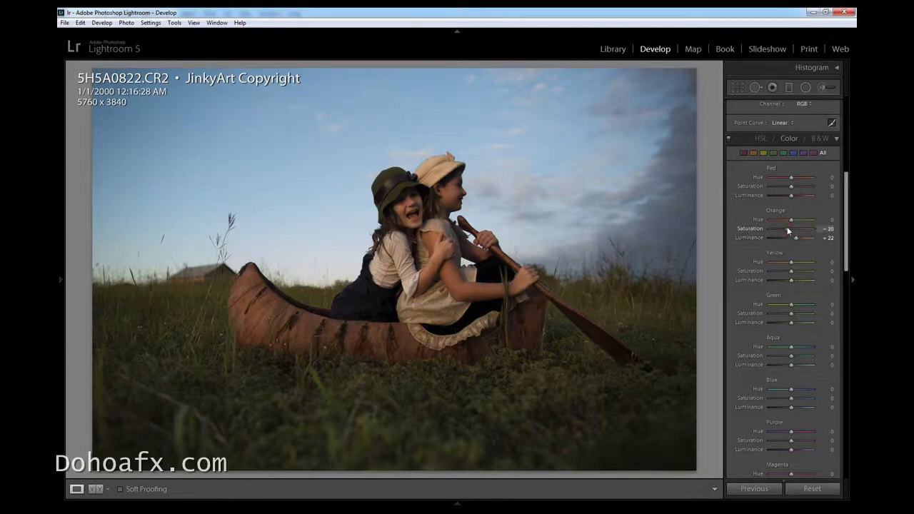
{"action": "left_click_drag", "start_coordinate": [789, 228], "coordinate": [787, 228]}
Set Aqua to hue +53, saturation −49 and luminance −51, and Blue to hue +7, saturation −40 and luminance −56
{"action": "left_click_drag", "start_coordinate": [845, 269], "coordinate": [845, 287]}
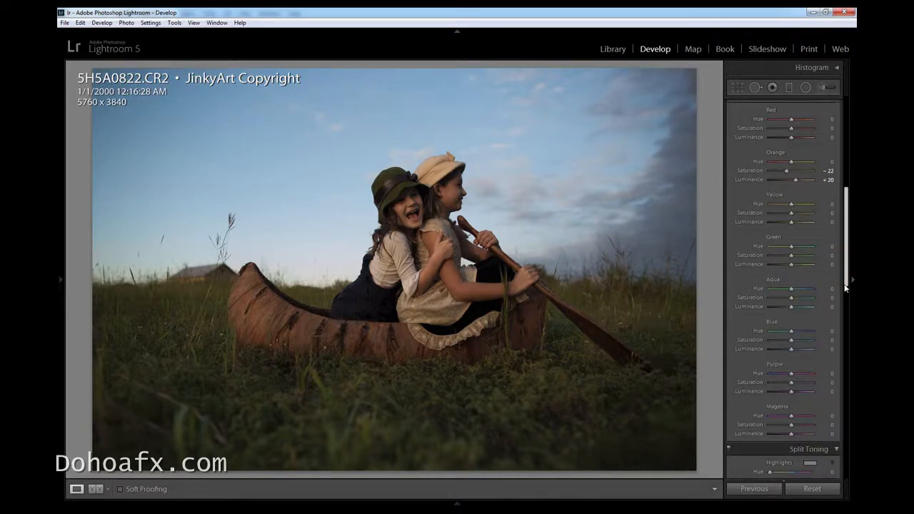
{"action": "left_click_drag", "start_coordinate": [789, 291], "coordinate": [803, 298]}
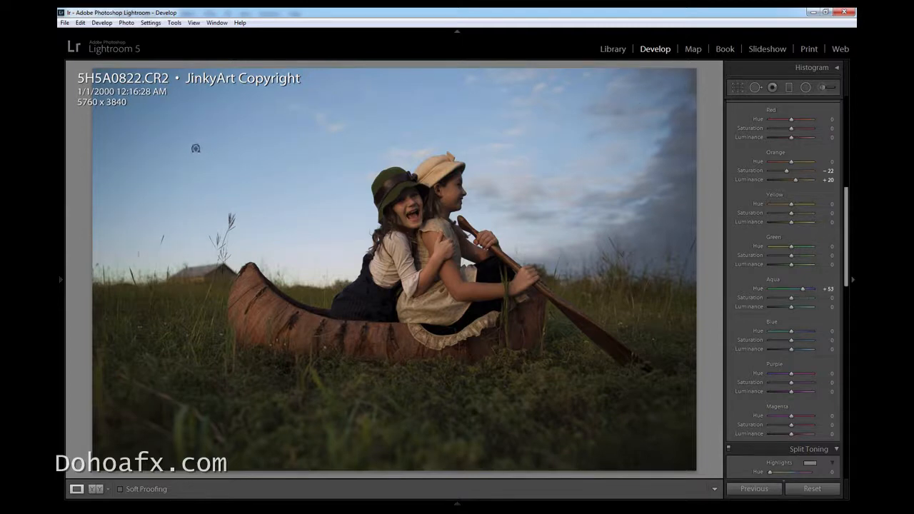
{"action": "left_click_drag", "start_coordinate": [819, 336], "coordinate": [783, 341]}
{"action": "left_click", "coordinate": [780, 341]}
{"action": "left_click", "coordinate": [780, 341]}
{"action": "left_click_drag", "start_coordinate": [794, 332], "coordinate": [795, 334]}
{"action": "left_click_drag", "start_coordinate": [795, 333], "coordinate": [793, 333]}
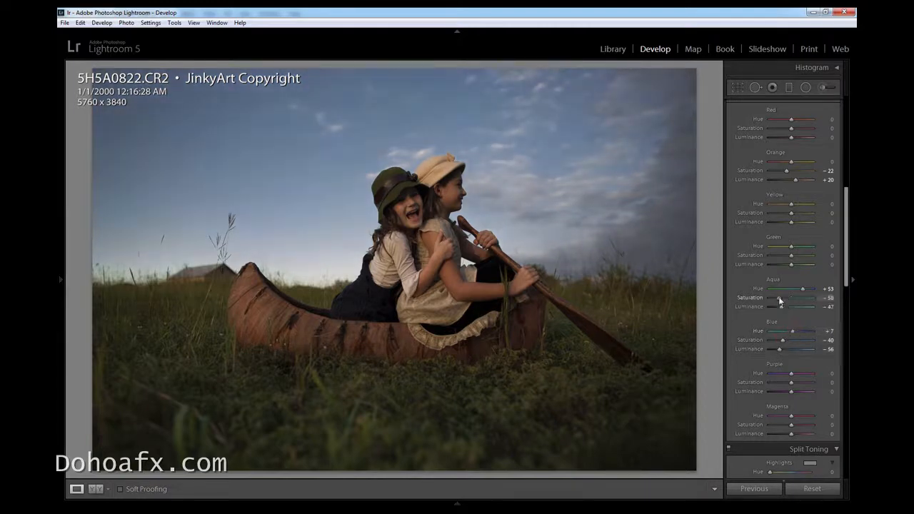
{"action": "left_click_drag", "start_coordinate": [782, 307], "coordinate": [782, 299]}
Set the photo's overall exposure to −2.50, judging the change on the girls' faces up close
{"action": "left_click", "coordinate": [457, 498]}
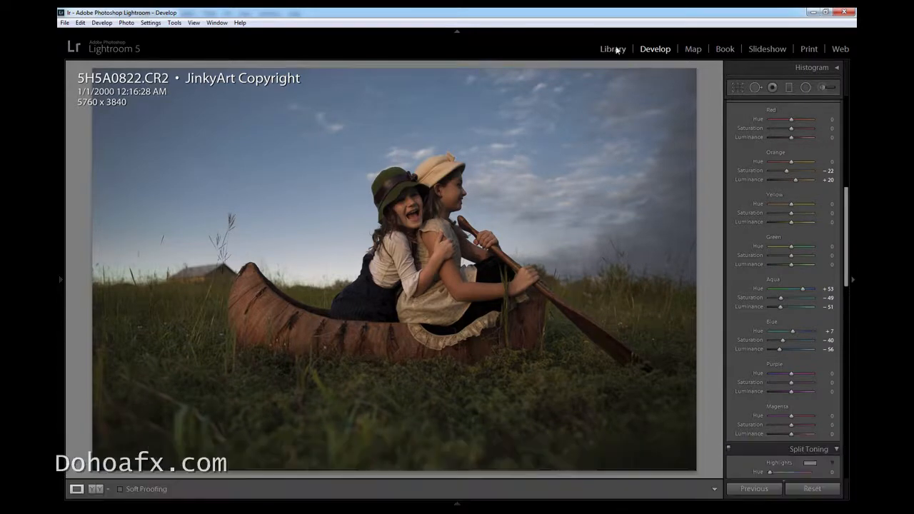
{"action": "left_click", "coordinate": [618, 50]}
{"action": "left_click", "coordinate": [365, 185]}
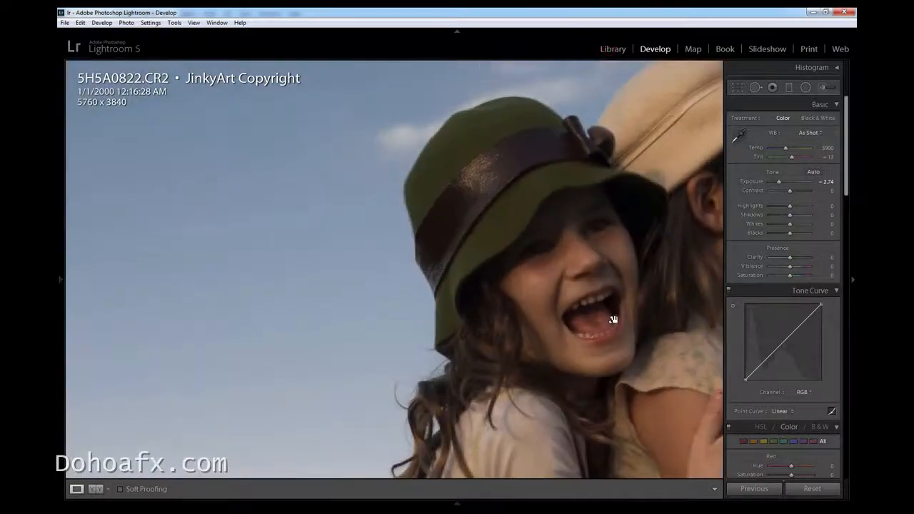
{"action": "left_click_drag", "start_coordinate": [613, 320], "coordinate": [339, 351]}
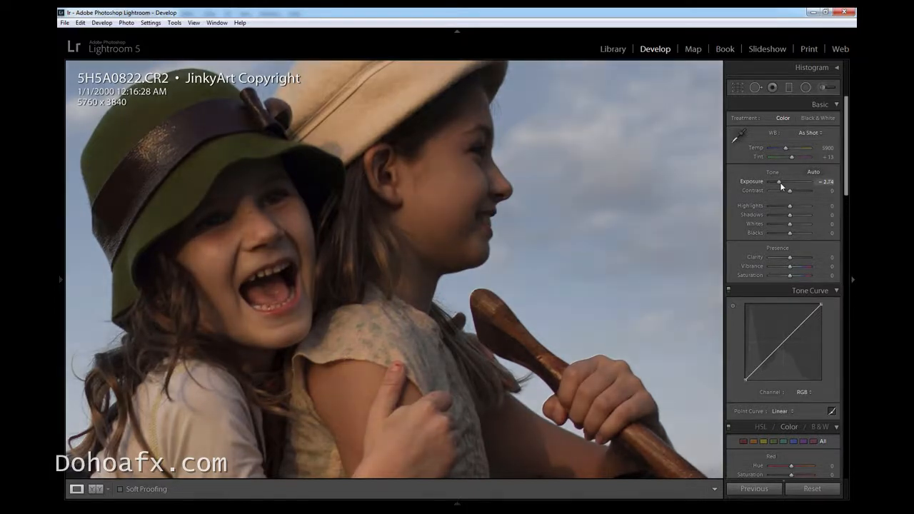
{"action": "left_click_drag", "start_coordinate": [780, 183], "coordinate": [781, 182]}
{"action": "left_click", "coordinate": [508, 326]}
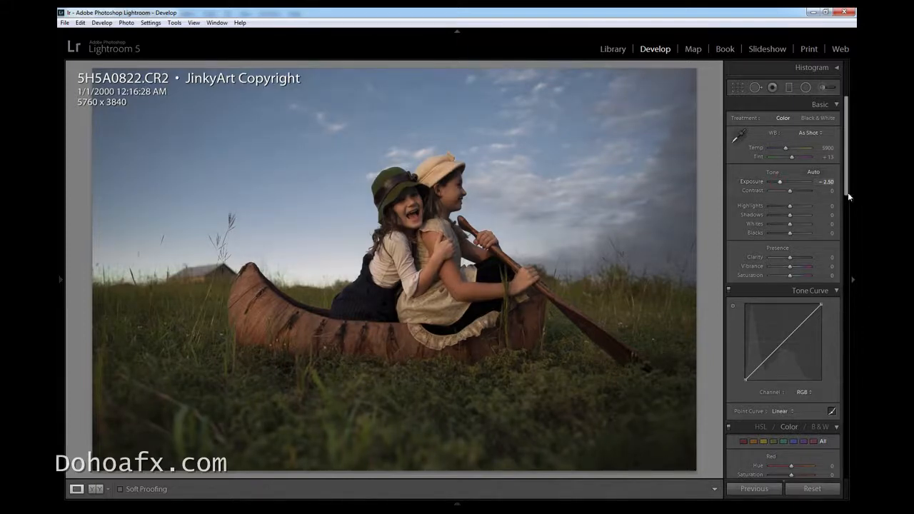
Shape the RGB tone curve with a highlight point and a shadow point, both slightly below the diagonal
{"action": "scroll", "coordinate": [848, 192], "scroll_direction": "down", "scroll_amount": 1}
{"action": "left_click_drag", "start_coordinate": [800, 312], "coordinate": [803, 318]}
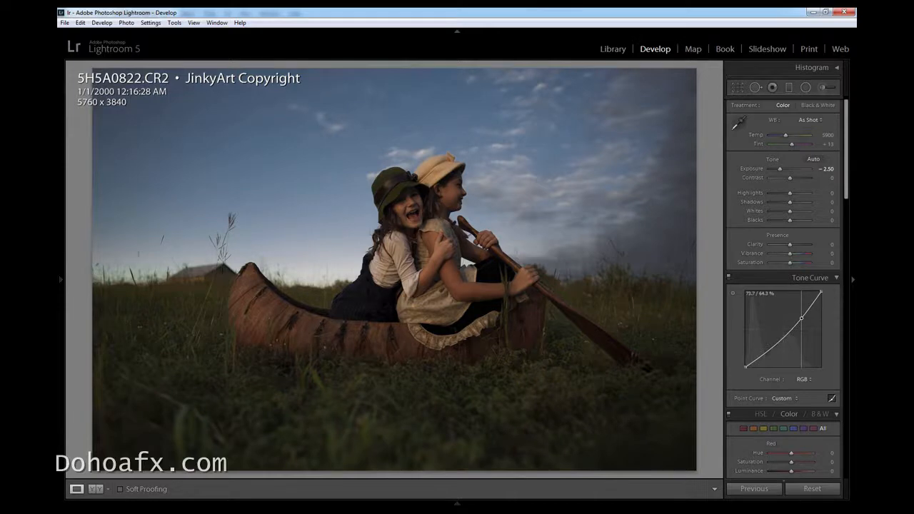
{"action": "left_click_drag", "start_coordinate": [773, 352], "coordinate": [773, 350]}
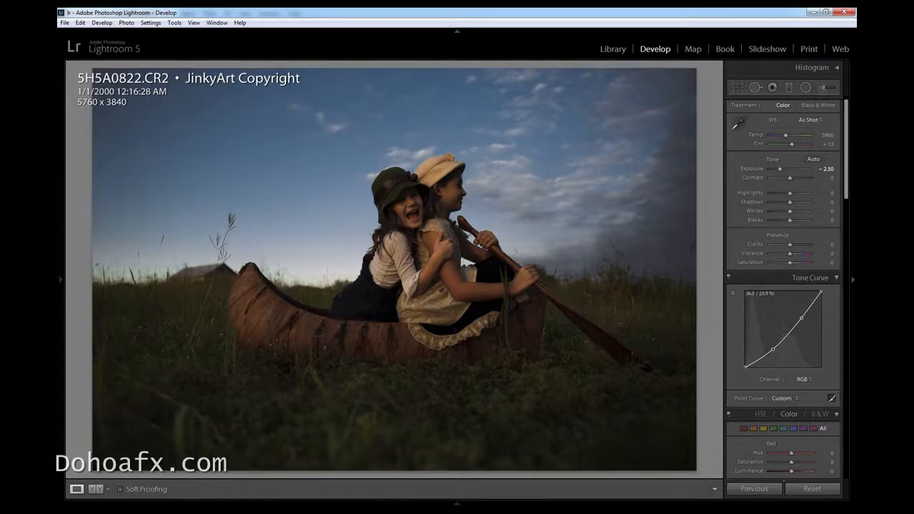
{"action": "left_click", "coordinate": [801, 317]}
{"action": "left_click_drag", "start_coordinate": [801, 317], "coordinate": [799, 319]}
{"action": "left_click", "coordinate": [771, 351]}
{"action": "left_click_drag", "start_coordinate": [771, 351], "coordinate": [773, 347]}
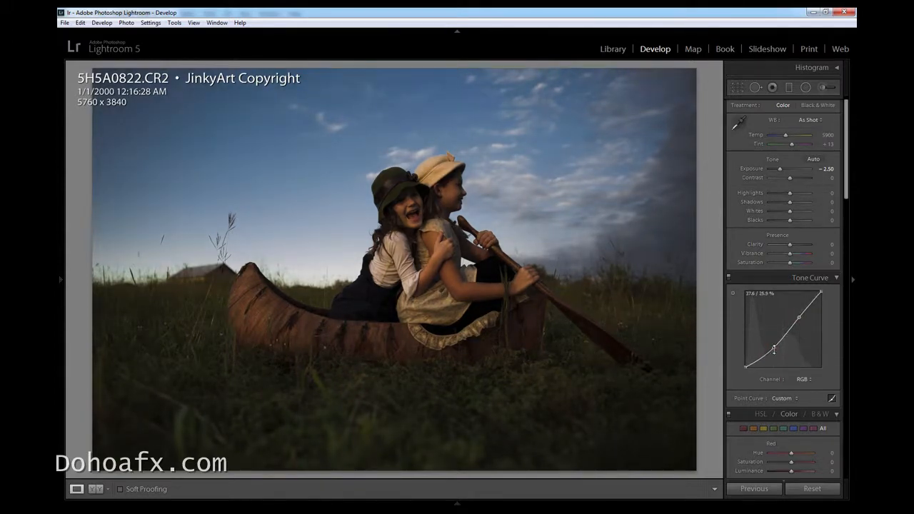
{"action": "left_click_drag", "start_coordinate": [774, 348], "coordinate": [772, 344]}
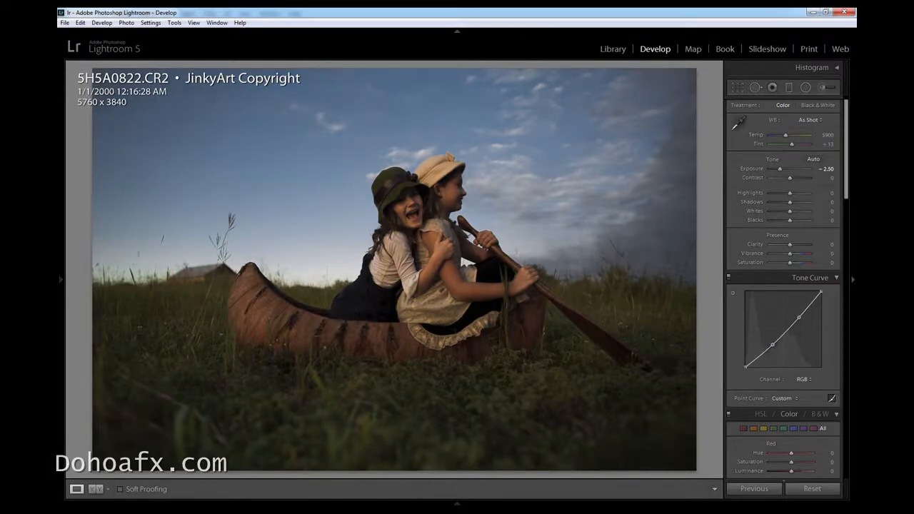
{"action": "key", "text": "ctrl+e"}
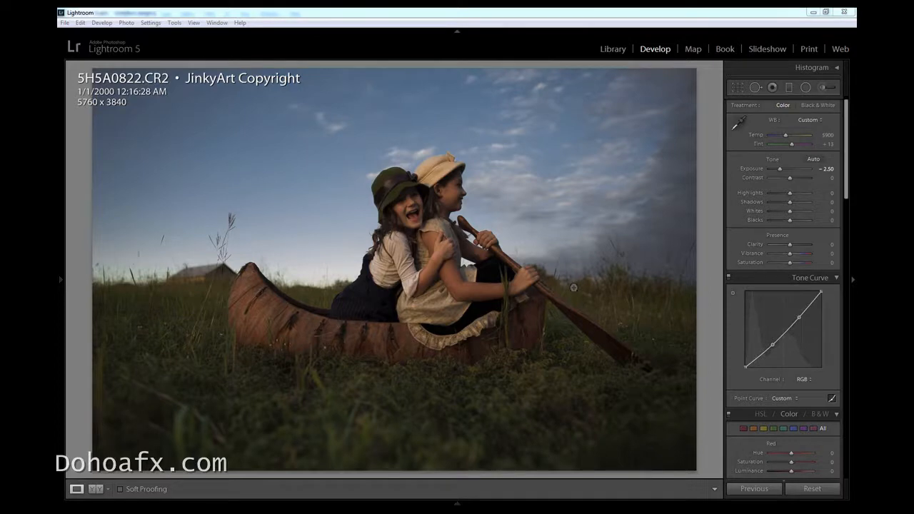
{"action": "left_click", "coordinate": [808, 212]}
{"action": "left_click_drag", "start_coordinate": [808, 213], "coordinate": [799, 213]}
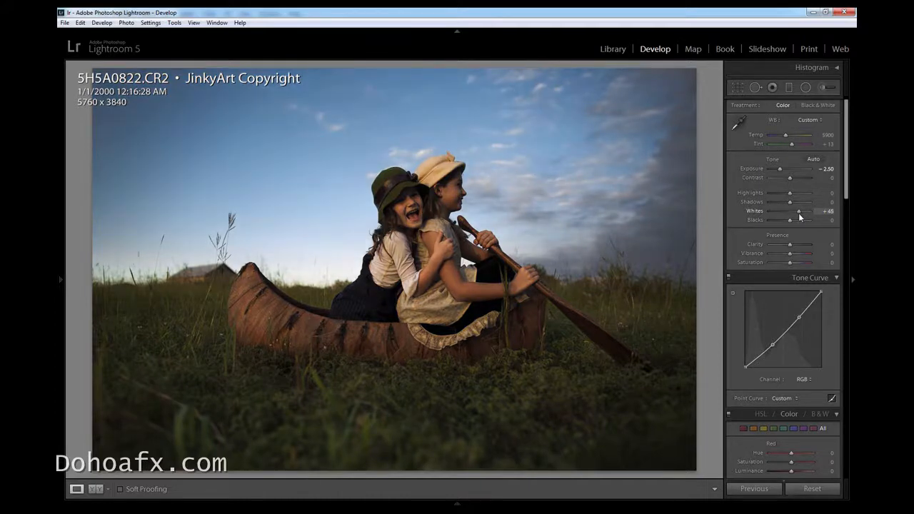
{"action": "double_click", "coordinate": [800, 212]}
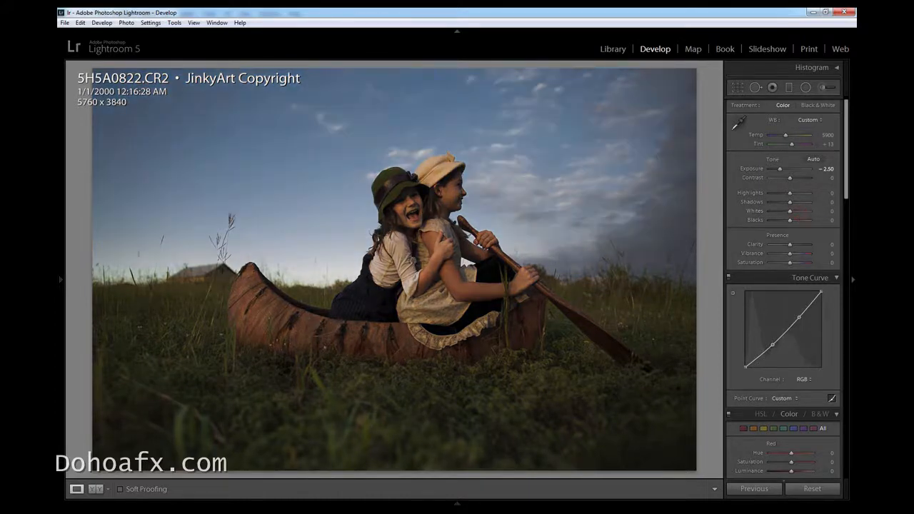
Lower the photo's Highlights to −24
{"action": "mouse_move", "coordinate": [790, 193]}
{"action": "left_mouse_down"}
{"action": "mouse_move", "coordinate": [806, 194]}
{"action": "mouse_move", "coordinate": [781, 196]}
{"action": "left_mouse_up"}
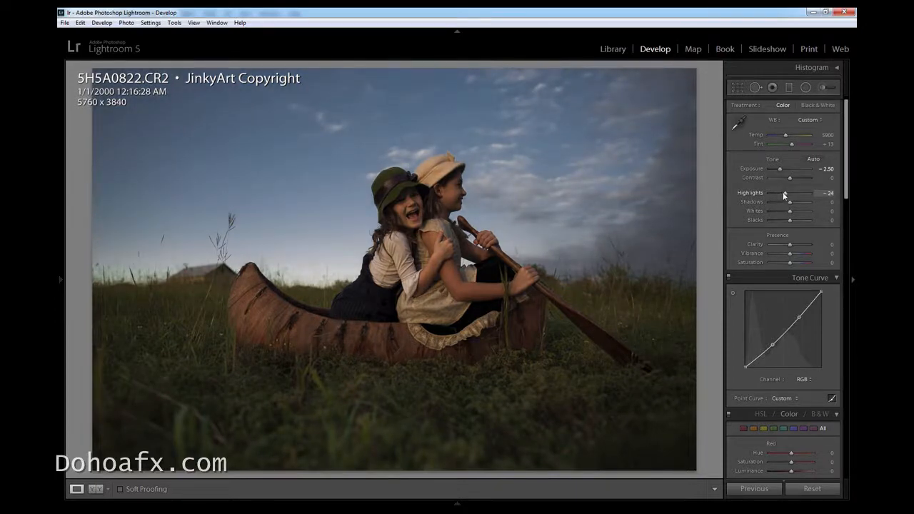
Brush a local exposure boost of 0.67 over the girls and the canoe with a size 8.2 adjustment brush and all other effects reset
{"action": "left_click", "coordinate": [823, 87]}
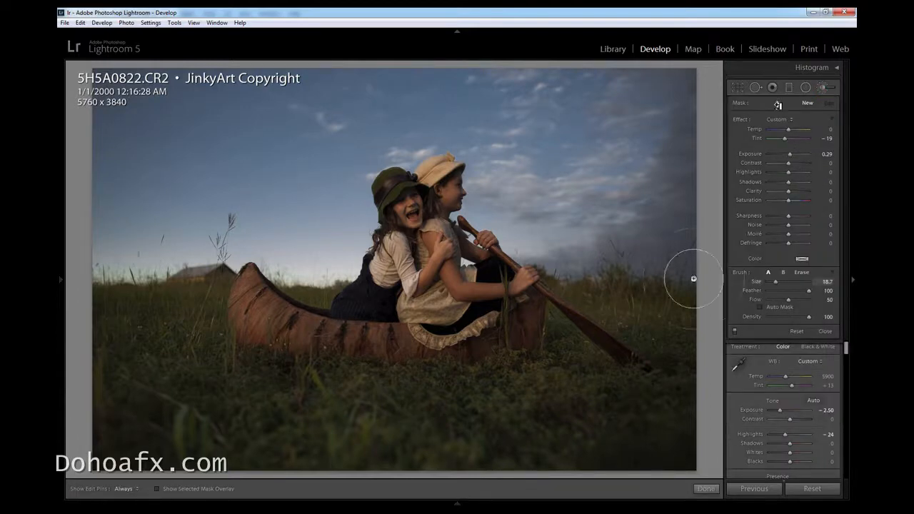
{"action": "double_click", "coordinate": [757, 119]}
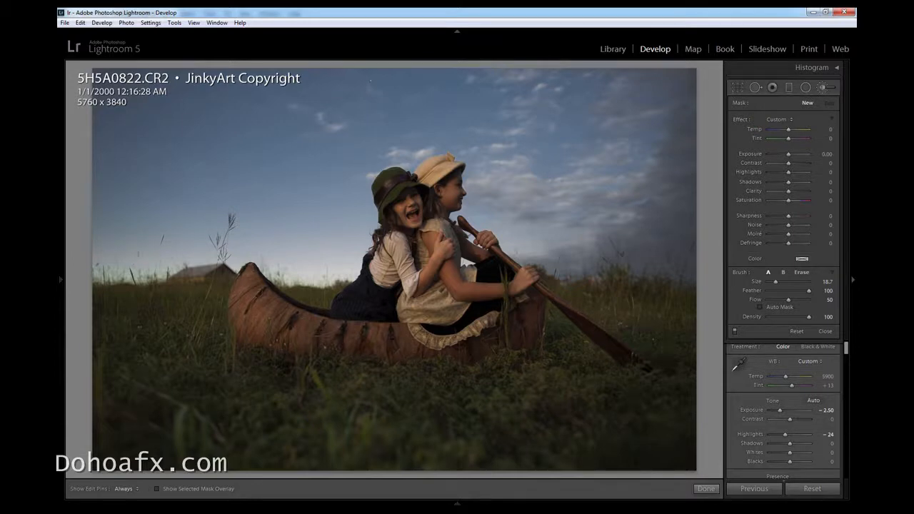
{"action": "left_click_drag", "start_coordinate": [789, 153], "coordinate": [792, 153]}
{"action": "scroll", "coordinate": [694, 275], "scroll_direction": "down", "scroll_amount": 5}
{"action": "key", "text": "h"}
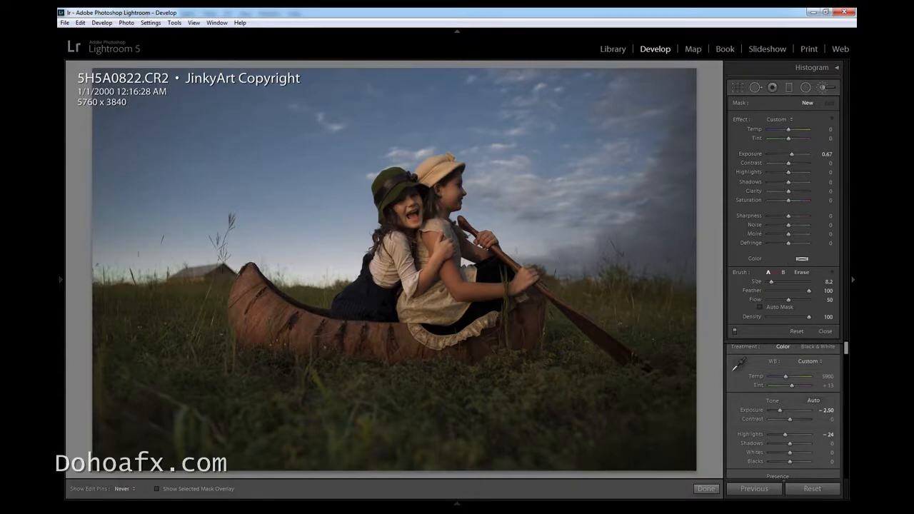
{"action": "left_click_drag", "start_coordinate": [249, 274], "coordinate": [259, 277]}
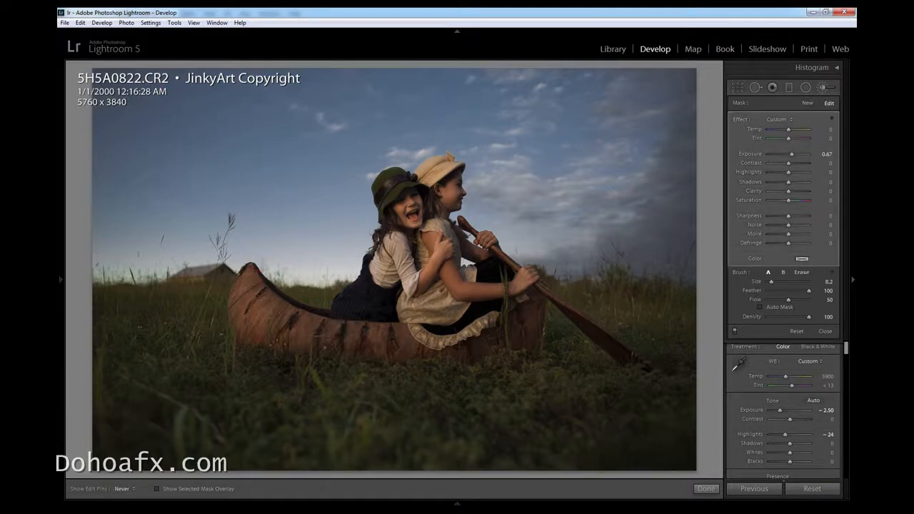
{"action": "left_click", "coordinate": [410, 280]}
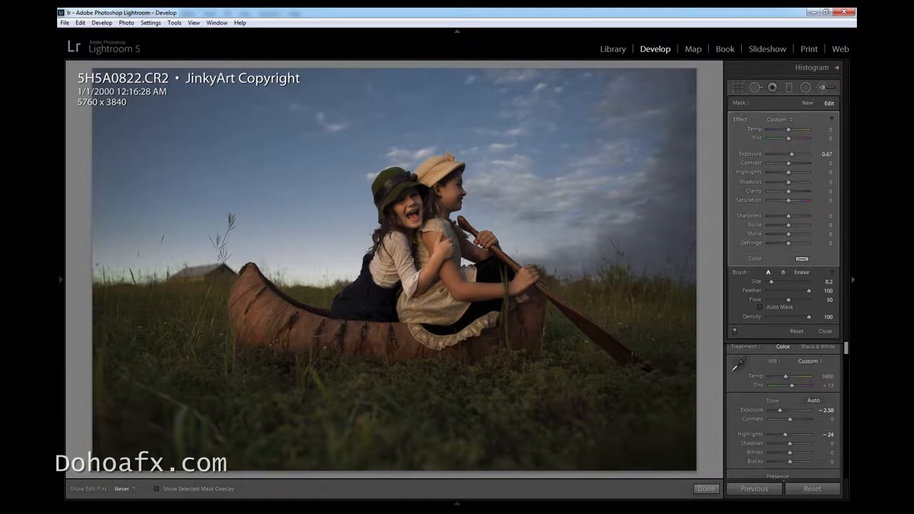
{"action": "key", "text": "h"}
Brush a new mask with reset effects over the laughing girl's face and set its Temp to −14 and Tint to 10
{"action": "left_click", "coordinate": [808, 103]}
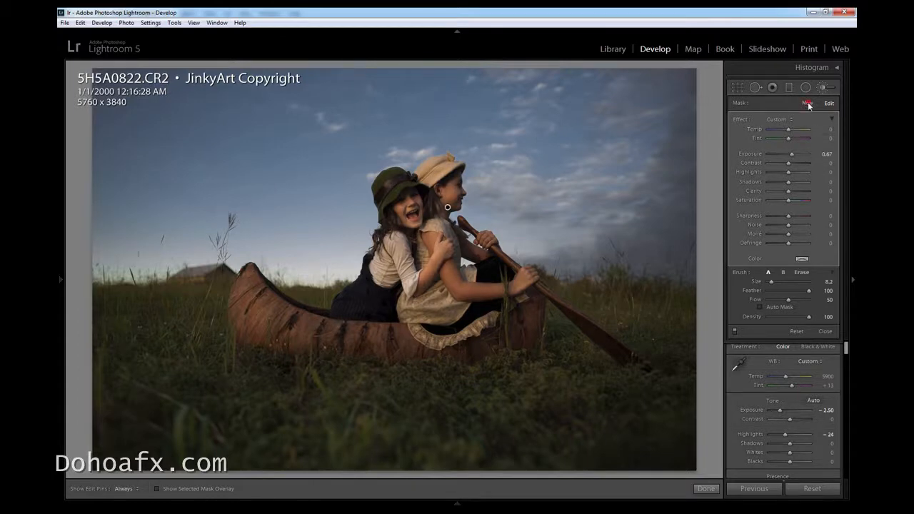
{"action": "double_click", "coordinate": [743, 119]}
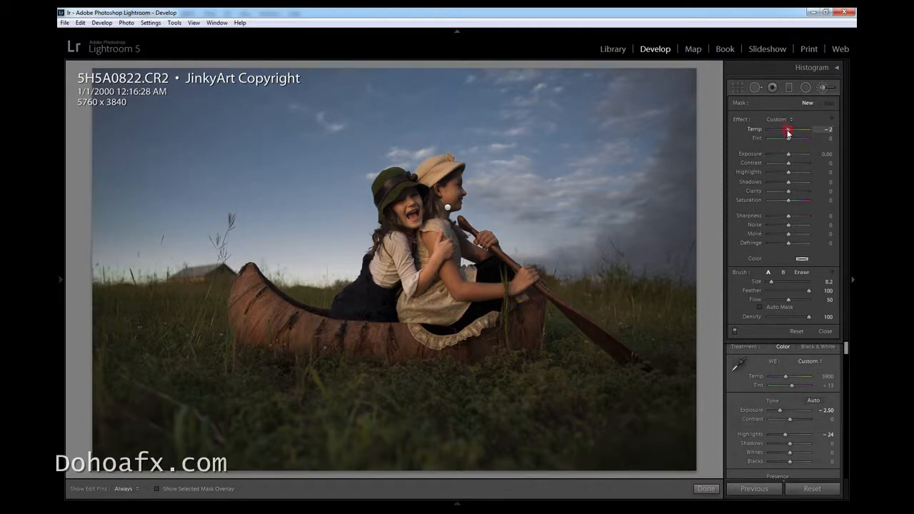
{"action": "left_click_drag", "start_coordinate": [789, 139], "coordinate": [791, 139]}
{"action": "left_click", "coordinate": [414, 213]}
{"action": "left_click_drag", "start_coordinate": [786, 130], "coordinate": [792, 139]}
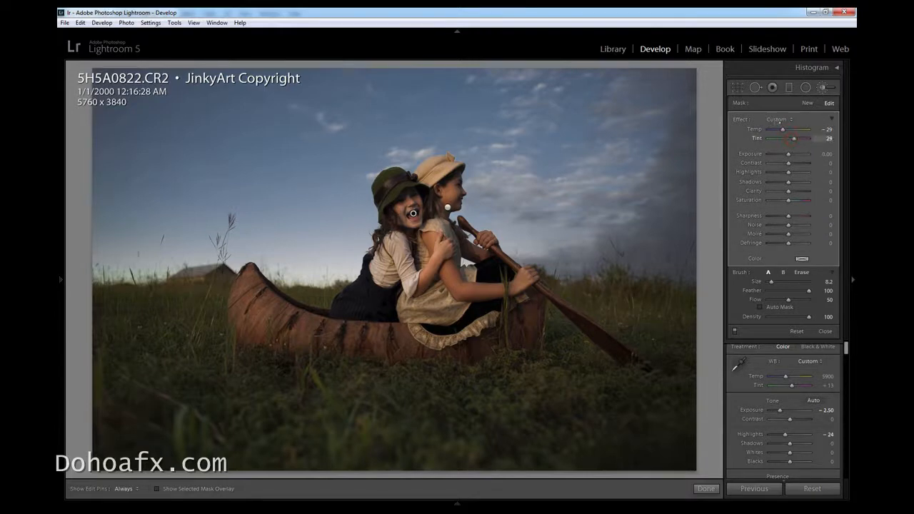
{"action": "left_click_drag", "start_coordinate": [782, 130], "coordinate": [782, 129]}
Brush a new mask over the canoe's end and the paddle and set its contrast to −100
{"action": "left_click", "coordinate": [807, 103]}
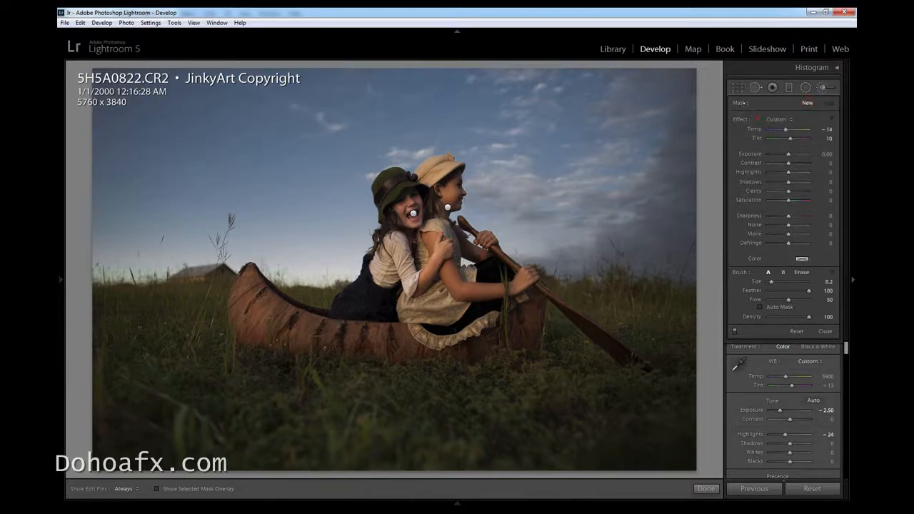
{"action": "left_click_drag", "start_coordinate": [788, 163], "coordinate": [796, 163]}
{"action": "key", "text": "h"}
{"action": "left_click", "coordinate": [608, 334]}
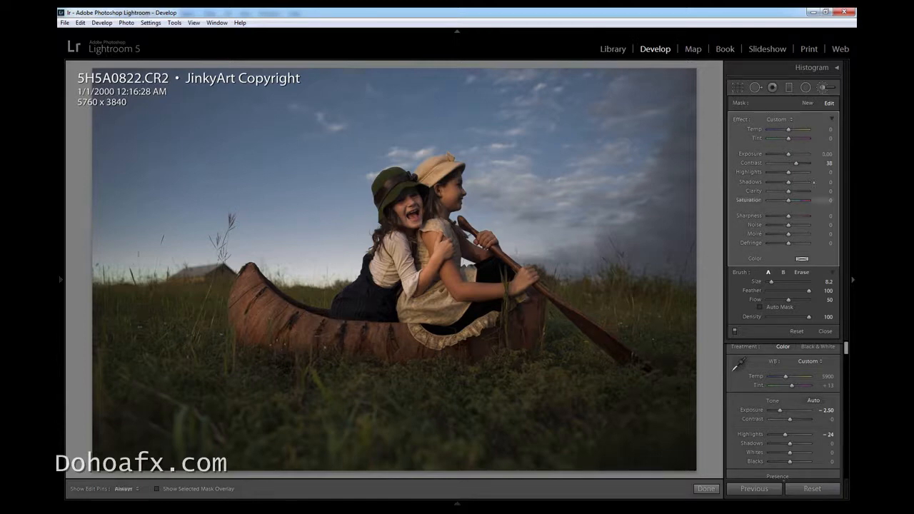
{"action": "mouse_move", "coordinate": [797, 164]}
{"action": "left_mouse_down"}
{"action": "mouse_move", "coordinate": [810, 164]}
{"action": "mouse_move", "coordinate": [714, 145]}
{"action": "left_mouse_up"}
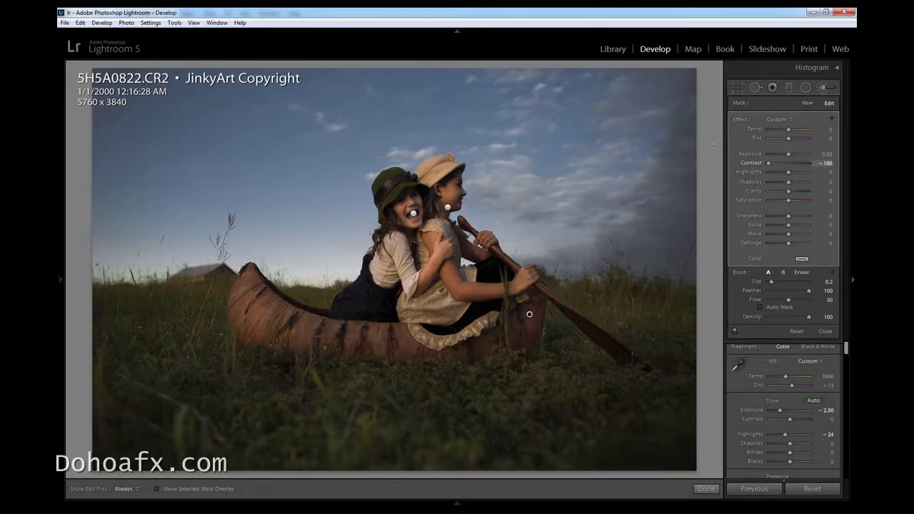
{"action": "key", "text": "h"}
{"action": "key", "text": "h"}
{"action": "key", "text": "h"}
{"action": "key", "text": "h"}
Apply a post-crop vignette with amount −40, midpoint 27, roundness −43 and feather 100, and close the adjustment brush
{"action": "left_click_drag", "start_coordinate": [846, 348], "coordinate": [846, 452]}
{"action": "left_click_drag", "start_coordinate": [790, 413], "coordinate": [810, 440]}
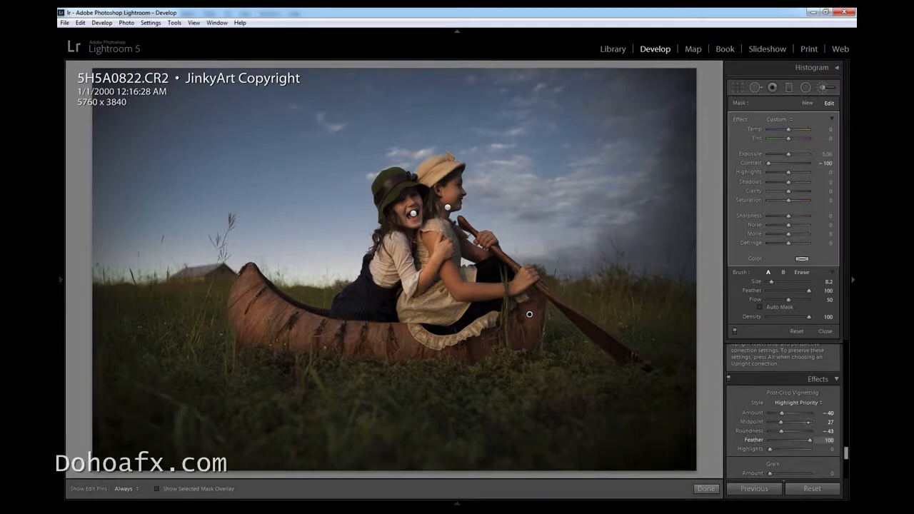
{"action": "scroll", "coordinate": [831, 373], "scroll_direction": "up", "scroll_amount": 5}
{"action": "scroll", "coordinate": [832, 375], "scroll_direction": "up", "scroll_amount": 3}
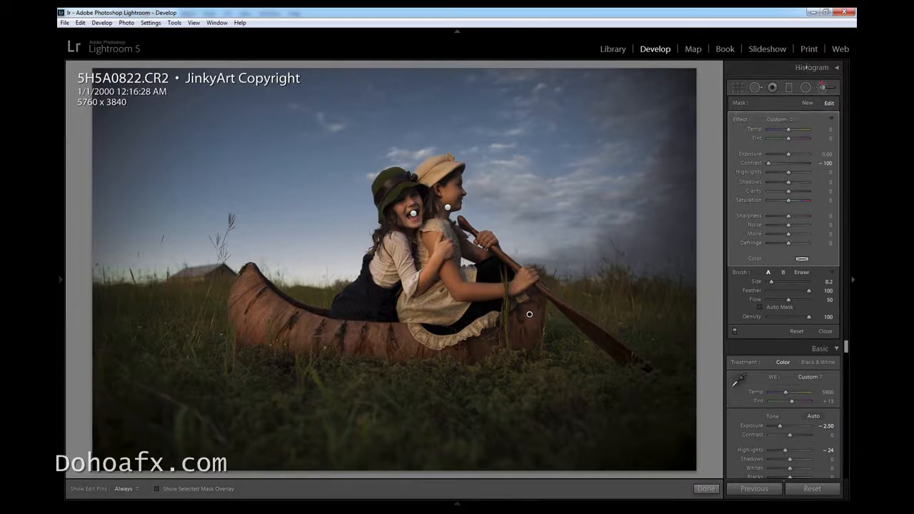
{"action": "left_click", "coordinate": [822, 87]}
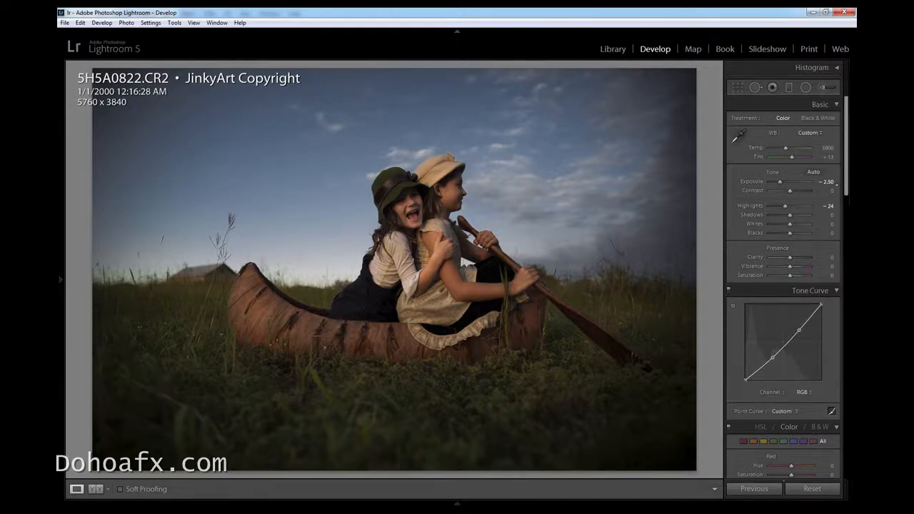
Brush a new adjustment mask with reset effects over the paddling girl's face and set its Tint to 12
{"action": "mouse_move", "coordinate": [846, 171]}
{"action": "left_mouse_down"}
{"action": "mouse_move", "coordinate": [847, 189]}
{"action": "mouse_move", "coordinate": [847, 168]}
{"action": "left_mouse_up"}
{"action": "left_click", "coordinate": [821, 87]}
{"action": "double_click", "coordinate": [755, 119]}
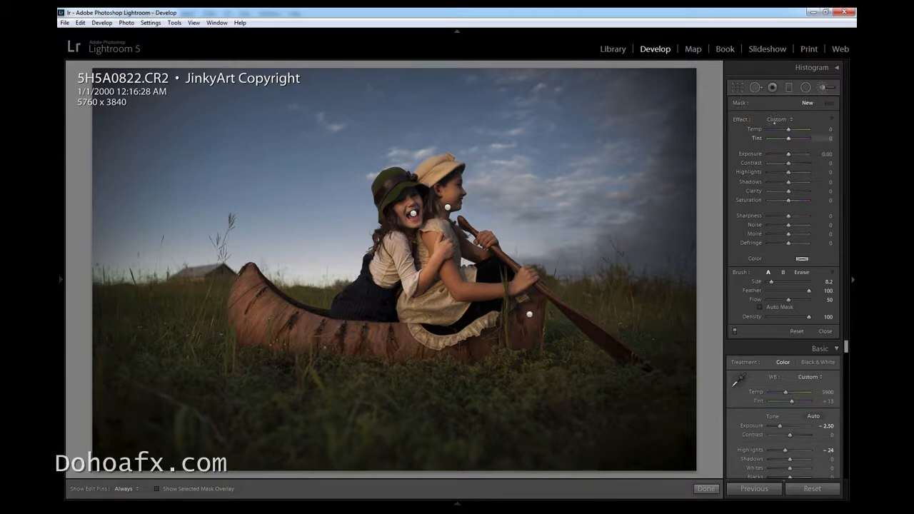
{"action": "key", "text": "h"}
{"action": "key", "text": "h"}
{"action": "left_click", "coordinate": [795, 139]}
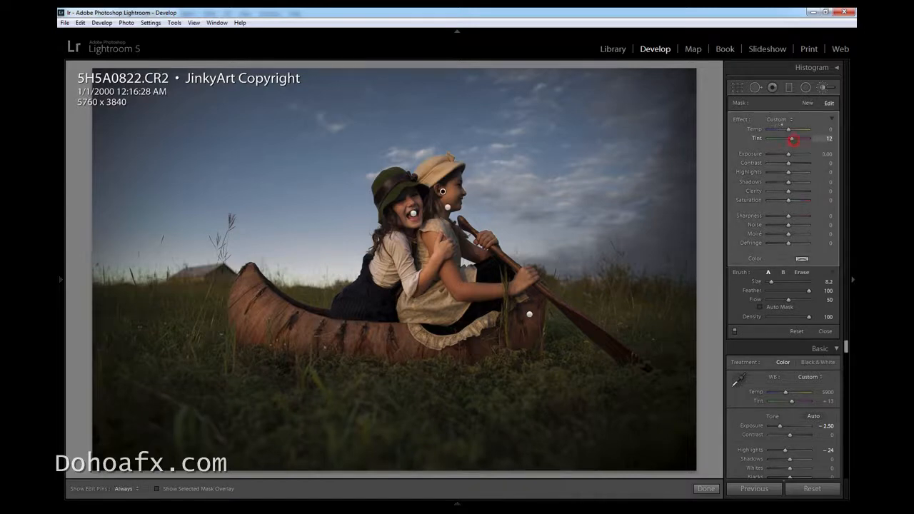
{"action": "left_click_drag", "start_coordinate": [795, 139], "coordinate": [792, 139]}
{"action": "key", "text": "h"}
Brush a new mask over the side of the canoe with Temp 17 and Tint 55
{"action": "key", "text": "h"}
{"action": "left_click", "coordinate": [808, 103]}
{"action": "left_click_drag", "start_coordinate": [790, 128], "coordinate": [798, 138]}
{"action": "key", "text": "h"}
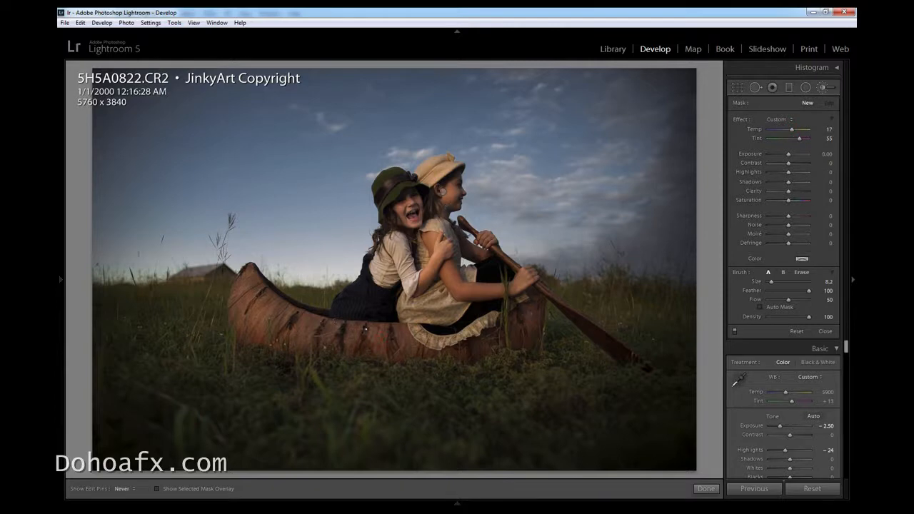
{"action": "key", "text": "h"}
{"action": "left_click", "coordinate": [501, 340]}
{"action": "key", "text": "h"}
{"action": "key", "text": "h"}
{"action": "key", "text": "h"}
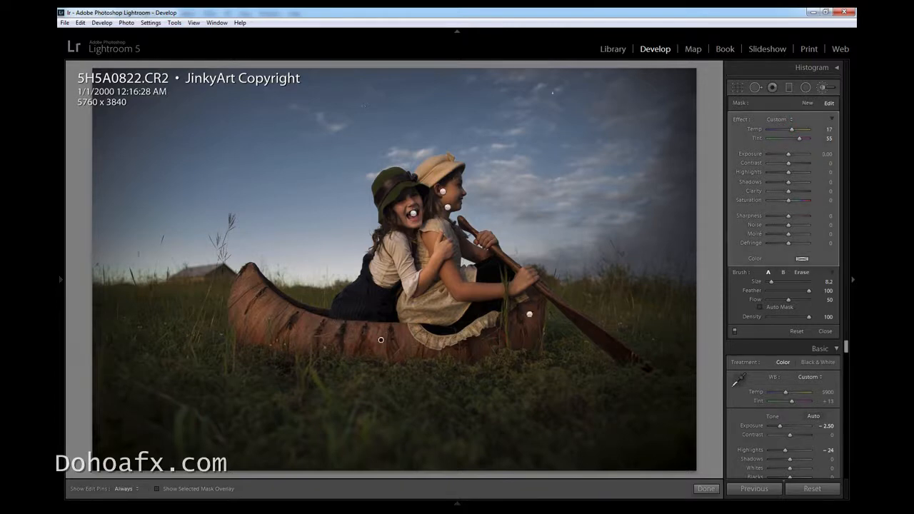
Brush a new mask with reset effects, Temp −17 and Tint 33 over the paddling girl's face and lower hand
{"action": "left_click", "coordinate": [808, 103]}
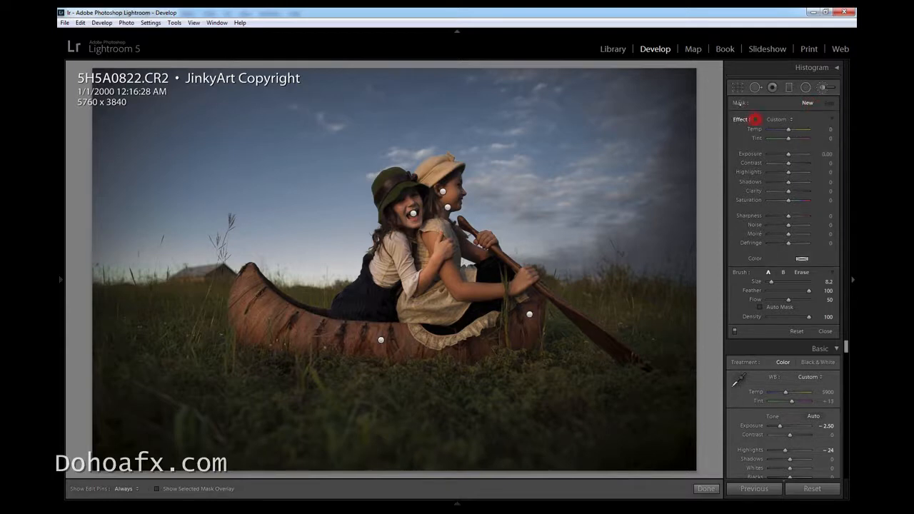
{"action": "left_click_drag", "start_coordinate": [789, 129], "coordinate": [795, 139]}
{"action": "key", "text": "h"}
{"action": "left_click_drag", "start_coordinate": [447, 188], "coordinate": [449, 197]}
{"action": "left_click_drag", "start_coordinate": [519, 276], "coordinate": [529, 280]}
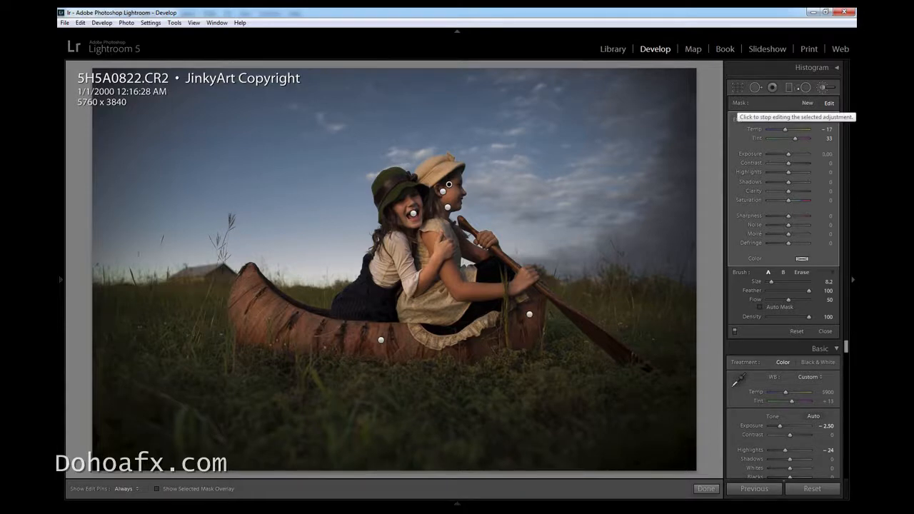
Brush a new mask with reset effects beside the paddling girl's upper hand and set its Exposure to 0.19
{"action": "left_click", "coordinate": [807, 103]}
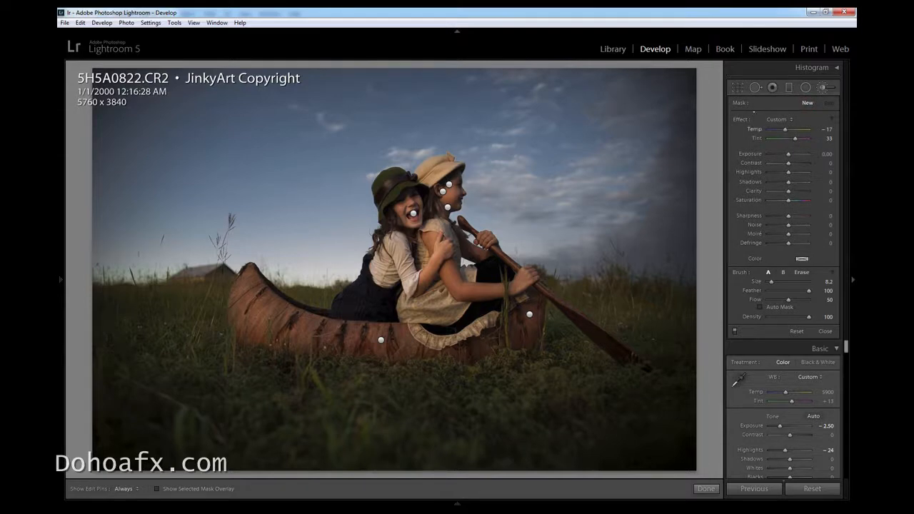
{"action": "double_click", "coordinate": [742, 119]}
{"action": "left_click_drag", "start_coordinate": [789, 153], "coordinate": [793, 154]}
{"action": "key", "text": "h"}
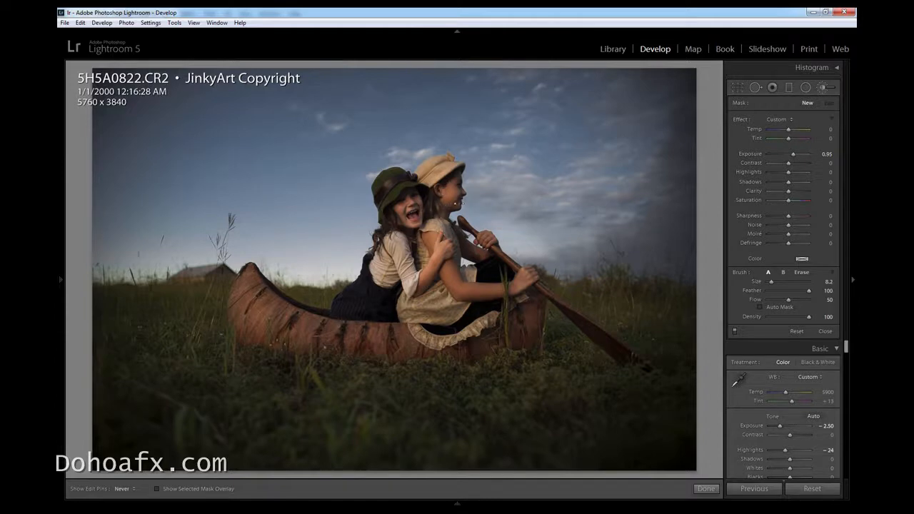
{"action": "key", "text": "h"}
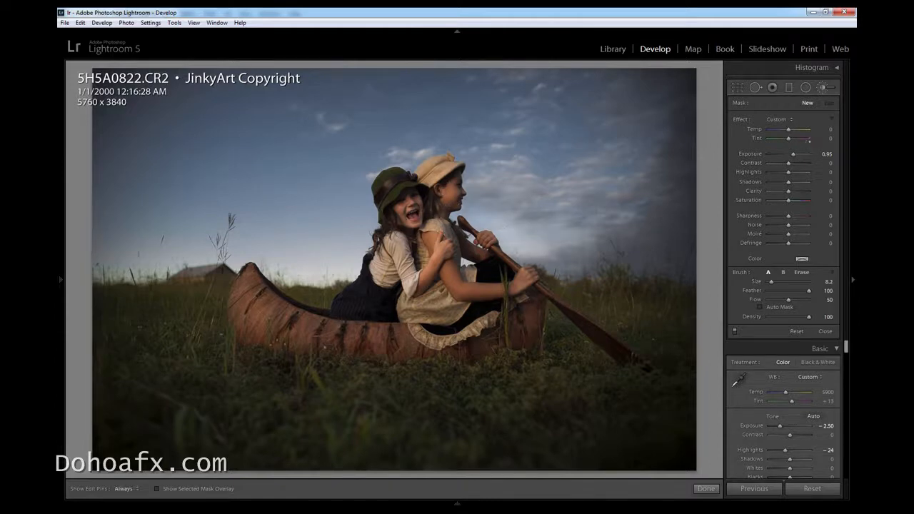
{"action": "left_click", "coordinate": [500, 232]}
{"action": "left_click_drag", "start_coordinate": [791, 154], "coordinate": [788, 154]}
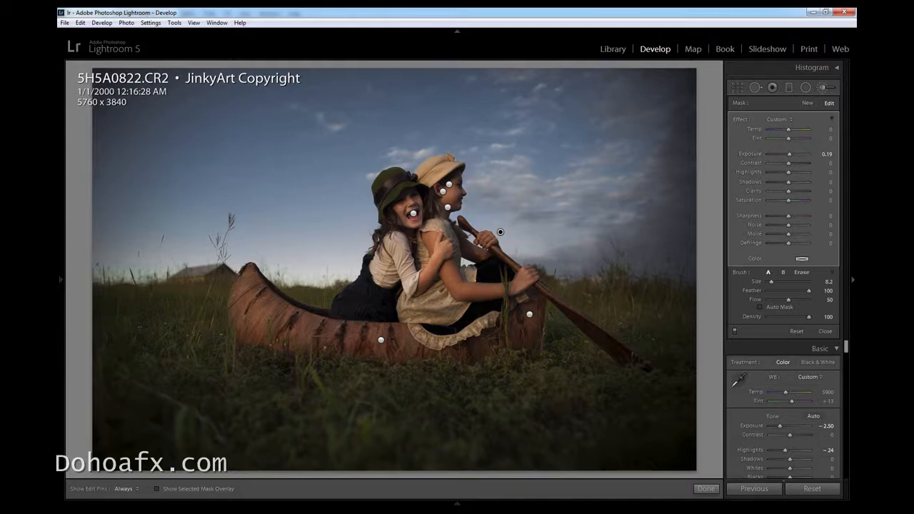
{"action": "key", "text": "h"}
{"action": "key", "text": "h"}
{"action": "mouse_move", "coordinate": [785, 163]}
{"action": "left_mouse_down"}
{"action": "mouse_move", "coordinate": [798, 155]}
{"action": "mouse_move", "coordinate": [788, 154]}
{"action": "left_mouse_up"}
Open the edited photo in Photoshop and move the image window and Properties panel so the whole picture is unobstructed
{"action": "key", "text": "ctrl+e"}
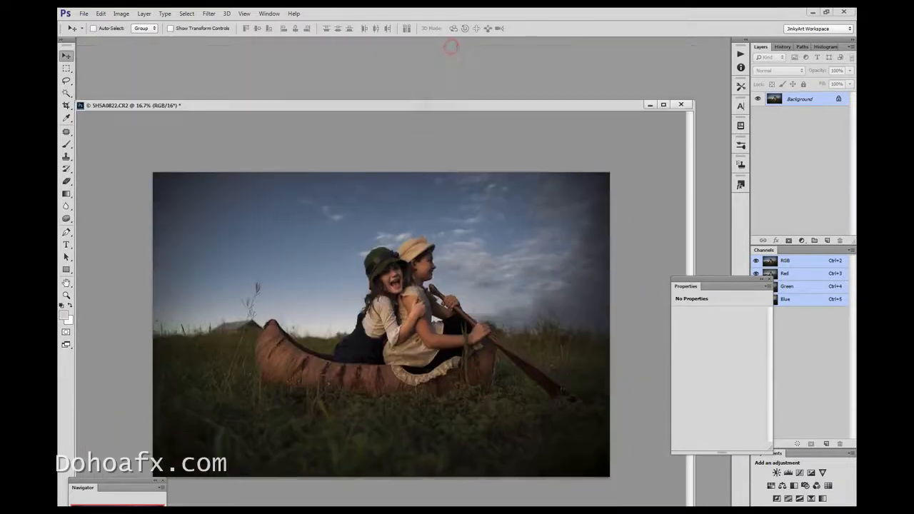
{"action": "left_click_drag", "start_coordinate": [431, 138], "coordinate": [437, 62]}
{"action": "left_click_drag", "start_coordinate": [694, 283], "coordinate": [710, 392]}
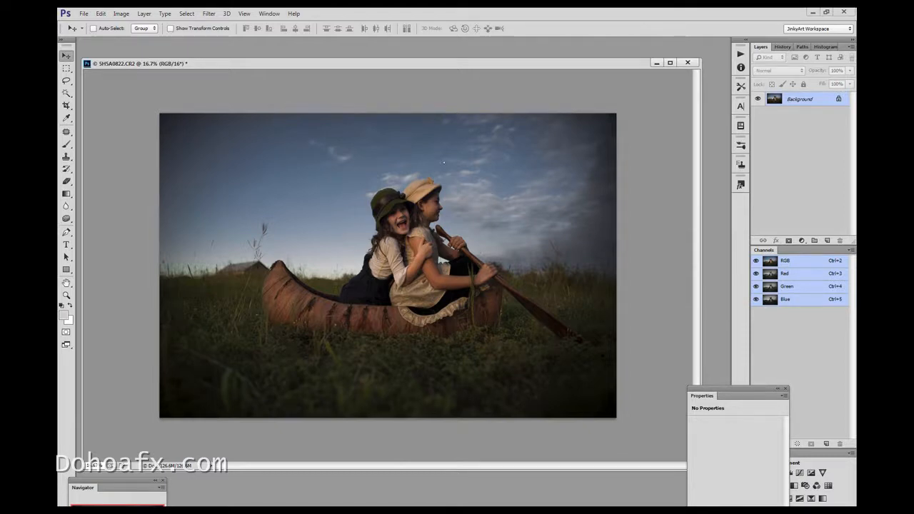
Add a Gradient Map adjustment layer and set its gradient's starting color stop to the dark brown #120d0b
{"action": "left_click", "coordinate": [801, 240]}
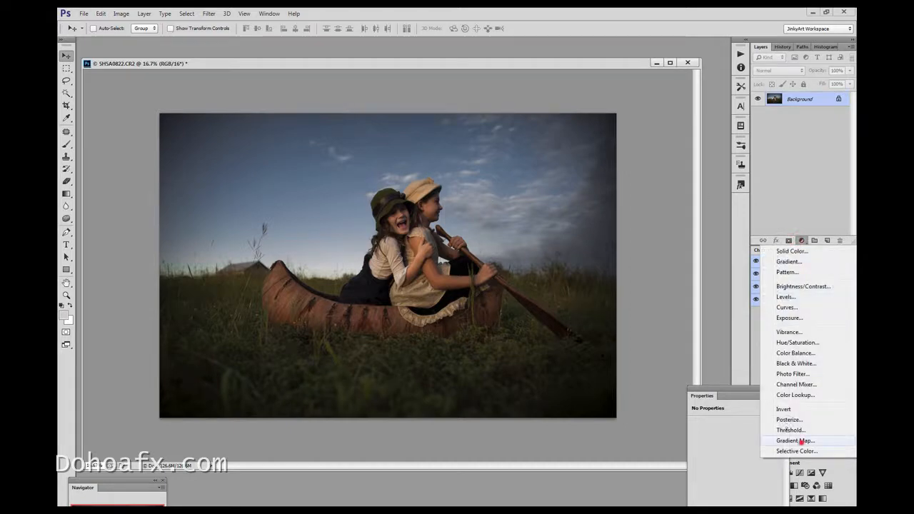
{"action": "left_click", "coordinate": [797, 441]}
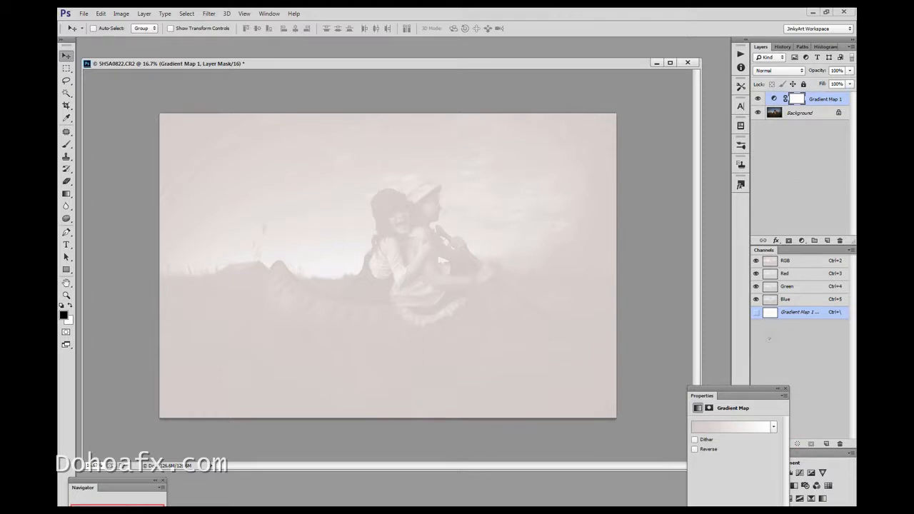
{"action": "left_click", "coordinate": [730, 427]}
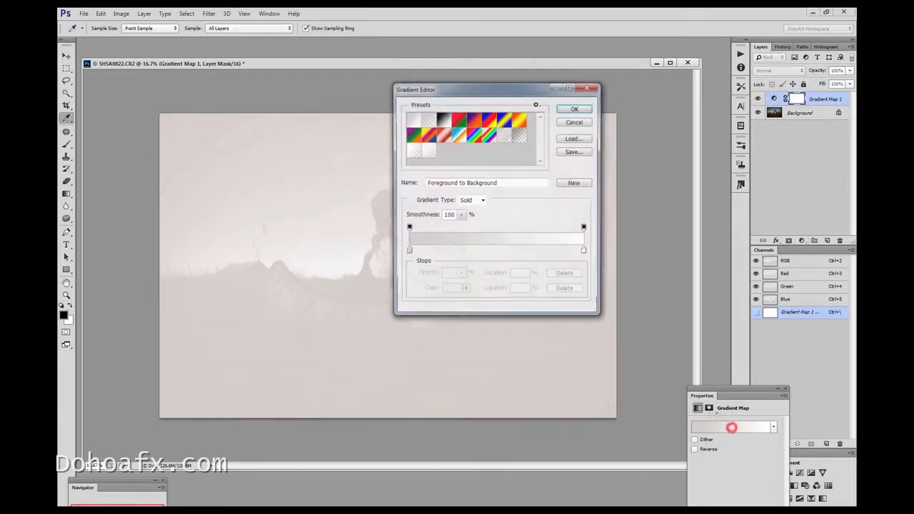
{"action": "left_click", "coordinate": [408, 251]}
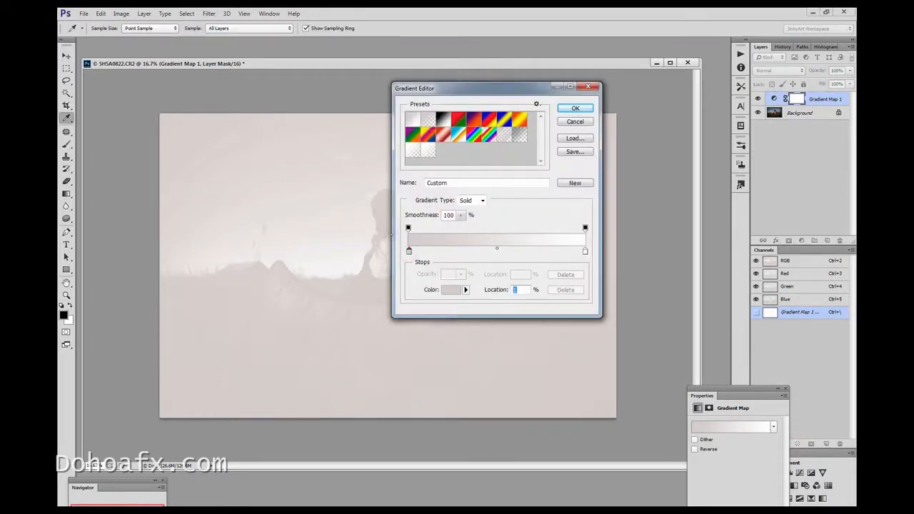
{"action": "left_click", "coordinate": [450, 290]}
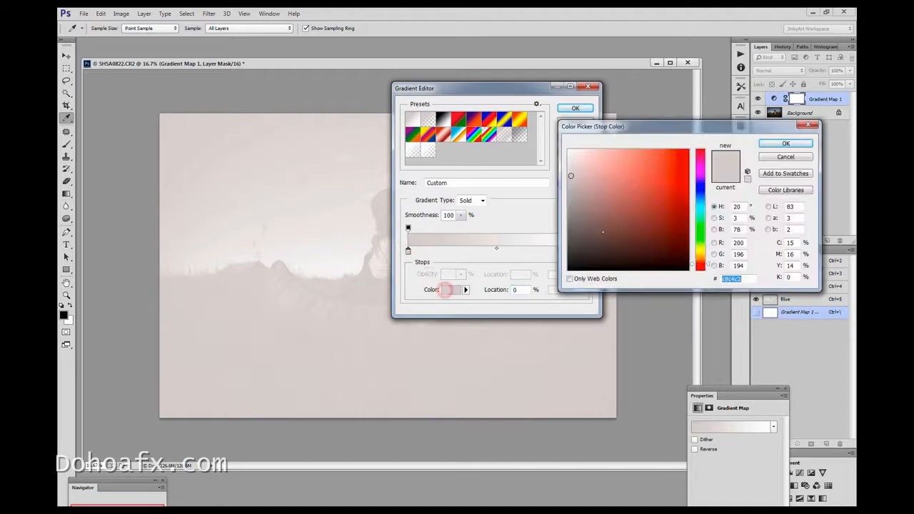
{"action": "left_click", "coordinate": [614, 245]}
{"action": "left_click", "coordinate": [605, 243]}
{"action": "left_click", "coordinate": [598, 250]}
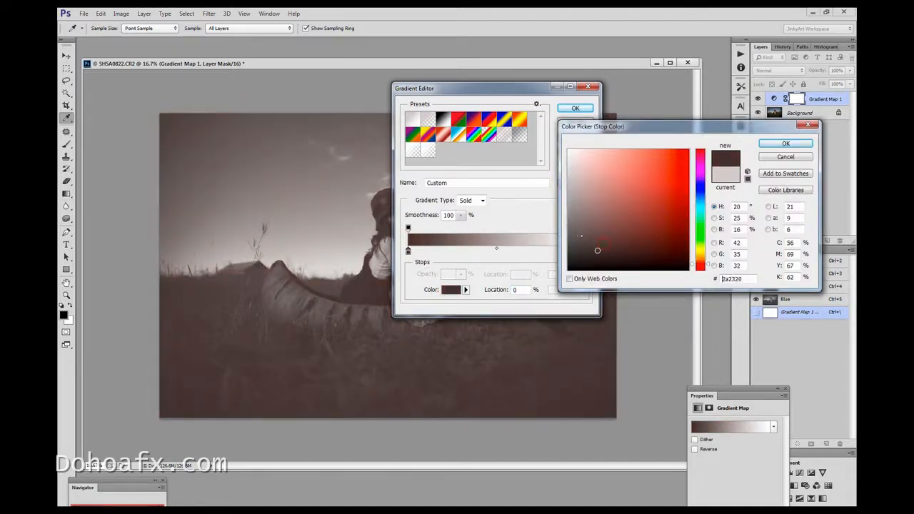
{"action": "left_click", "coordinate": [604, 257]}
{"action": "left_click", "coordinate": [606, 258]}
{"action": "left_click", "coordinate": [611, 261]}
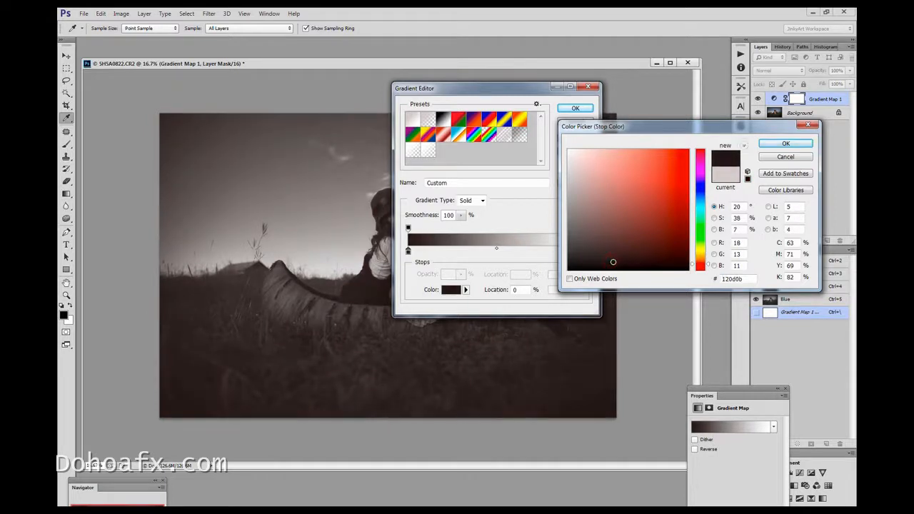
{"action": "left_click", "coordinate": [786, 144]}
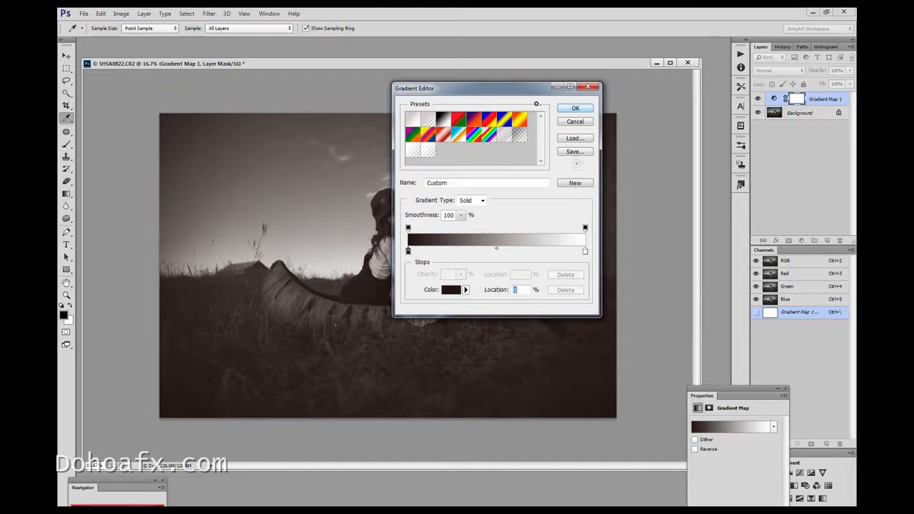
{"action": "left_click", "coordinate": [580, 107]}
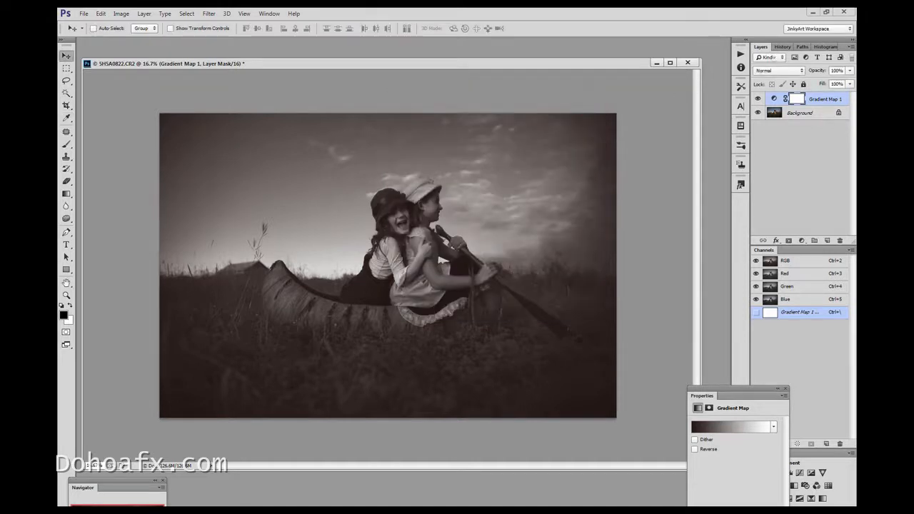
Try the Gradient Map layer in Multiply mode and in Soft Light mode at 18% opacity
{"action": "left_click", "coordinate": [780, 70]}
{"action": "left_click", "coordinate": [775, 100]}
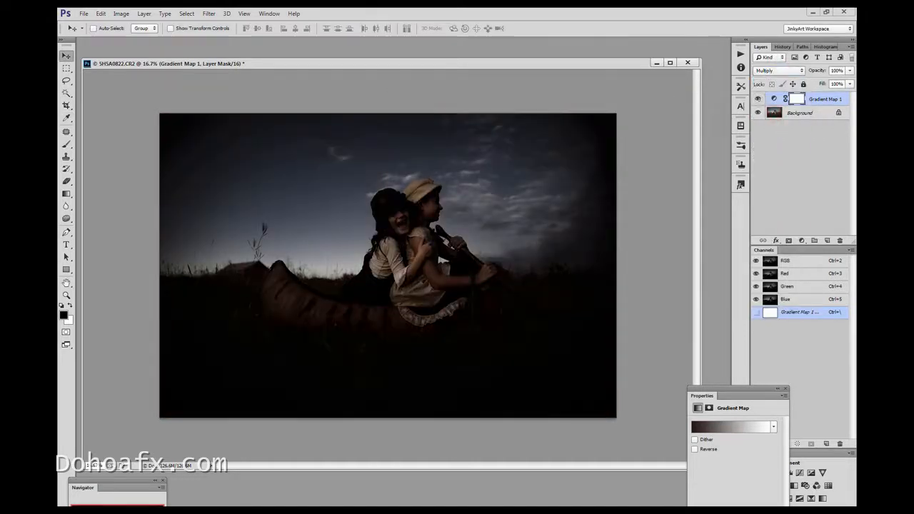
{"action": "left_click", "coordinate": [780, 70]}
{"action": "left_click", "coordinate": [767, 202]}
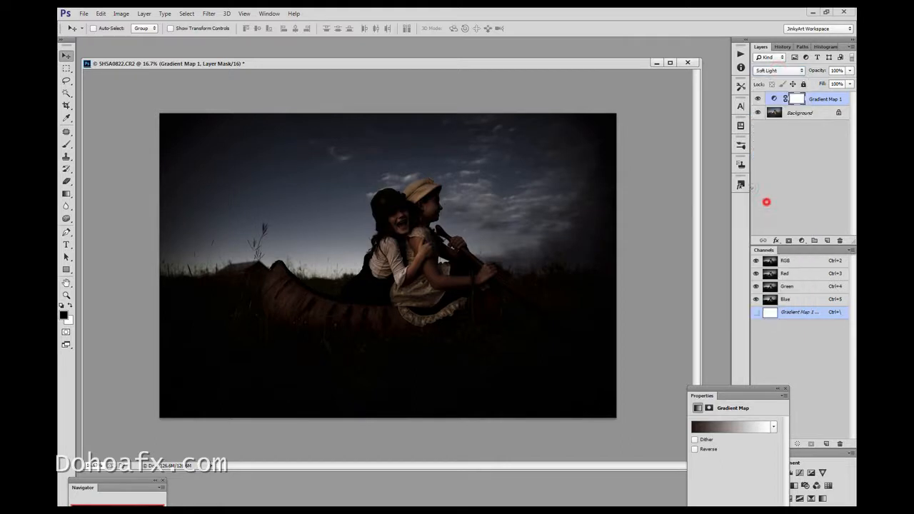
{"action": "left_click", "coordinate": [850, 70]}
{"action": "left_click_drag", "start_coordinate": [848, 82], "coordinate": [795, 71]}
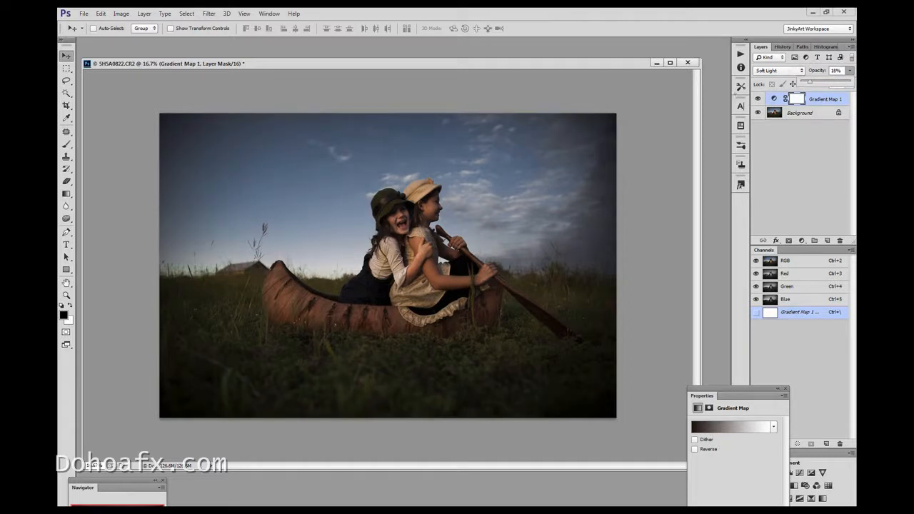
{"action": "left_click", "coordinate": [756, 98]}
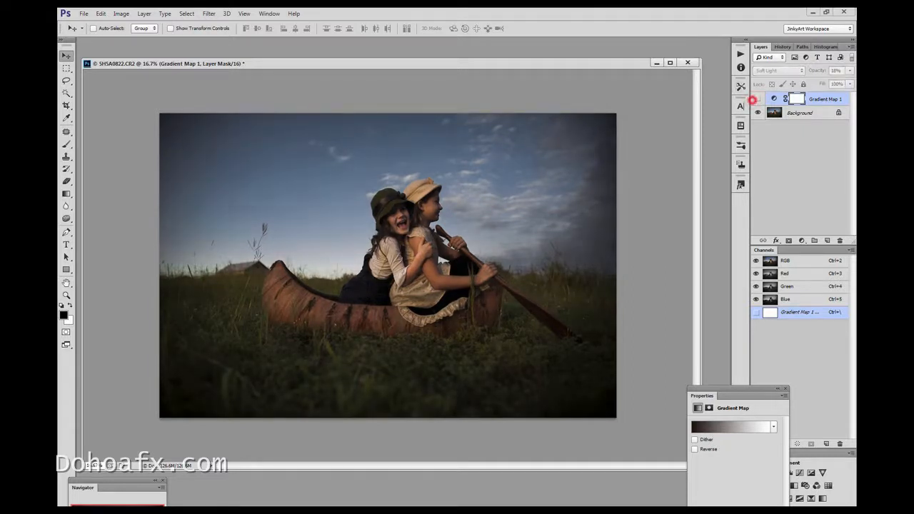
{"action": "left_click", "coordinate": [775, 71]}
{"action": "left_click", "coordinate": [763, 110]}
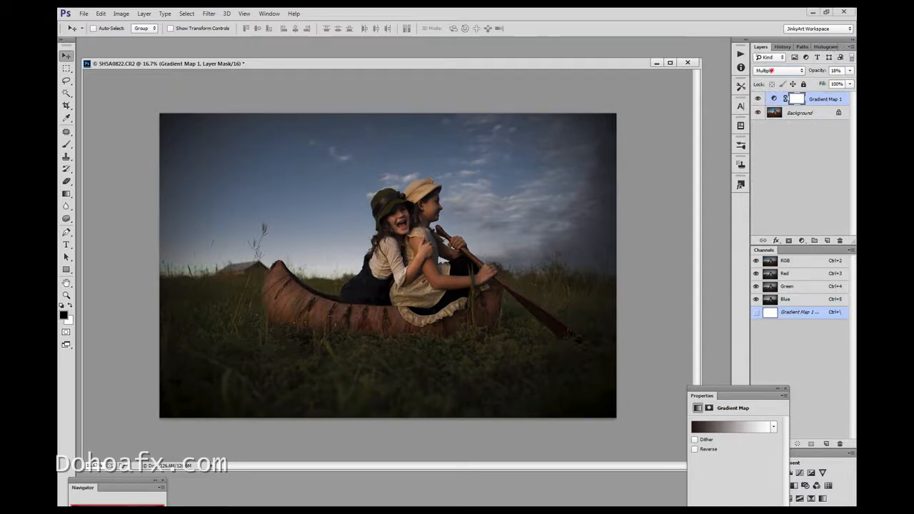
Set the Gradient Map layer to Overlay at 37% opacity and compare the image with and without it
{"action": "left_click", "coordinate": [771, 70]}
{"action": "left_click", "coordinate": [773, 191]}
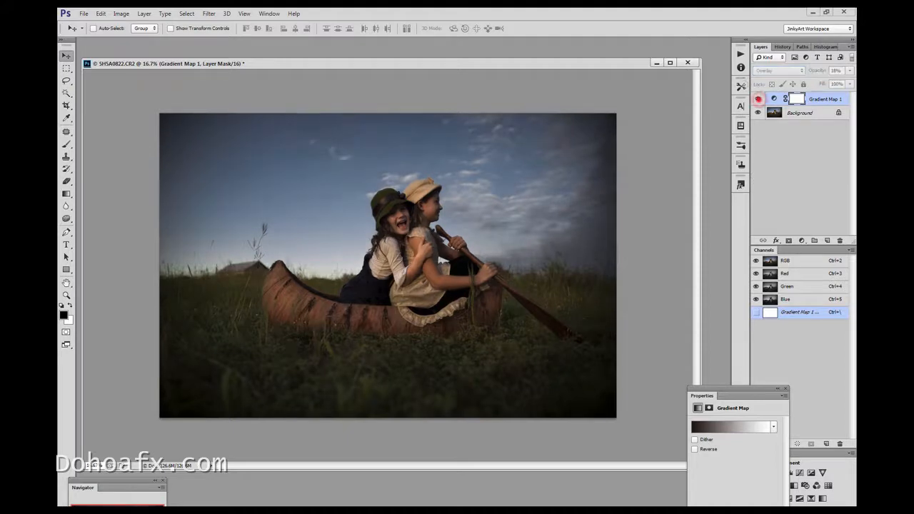
{"action": "left_click", "coordinate": [850, 71]}
{"action": "left_click_drag", "start_coordinate": [848, 80], "coordinate": [822, 83]}
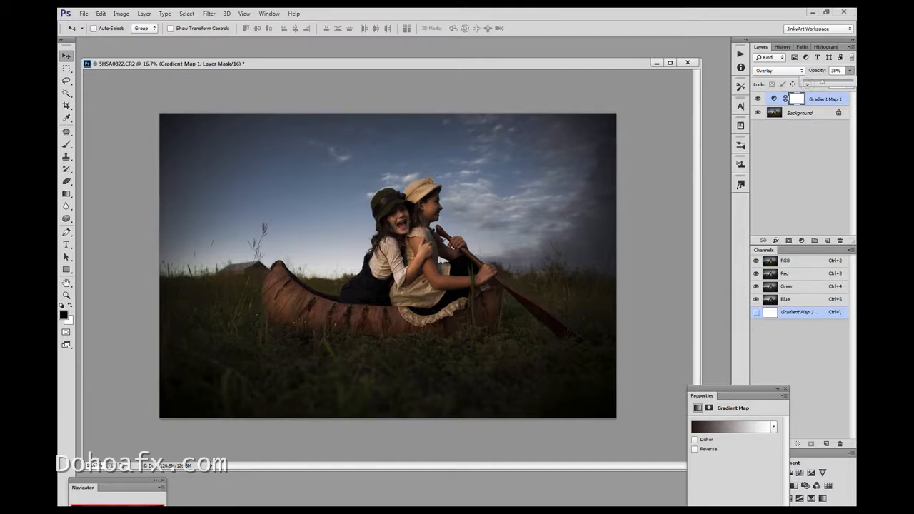
{"action": "left_click", "coordinate": [757, 98]}
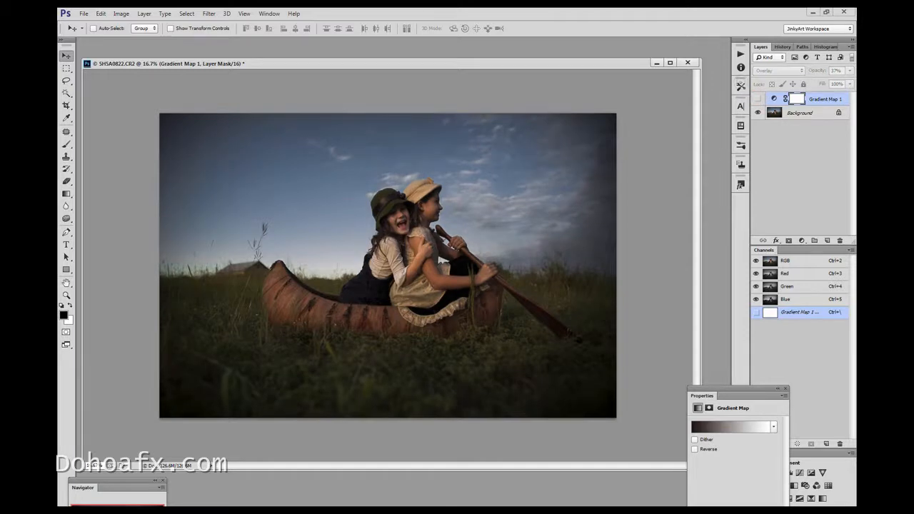
{"action": "left_click", "coordinate": [757, 97]}
{"action": "left_click", "coordinate": [757, 98]}
{"action": "left_click", "coordinate": [757, 98]}
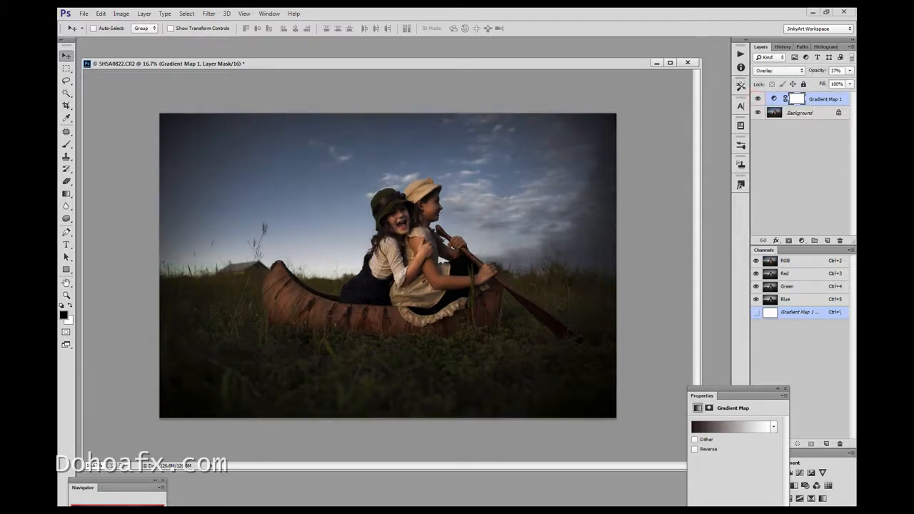
Paint black on the Gradient Map's layer mask over both girls' faces with a soft 103 px brush at 43% opacity
{"action": "left_click", "coordinate": [798, 98]}
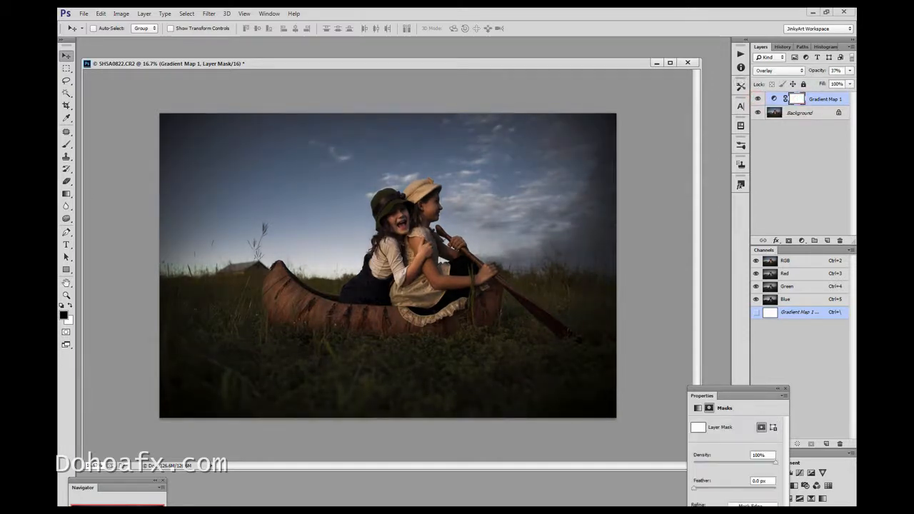
{"action": "left_click", "coordinate": [66, 144]}
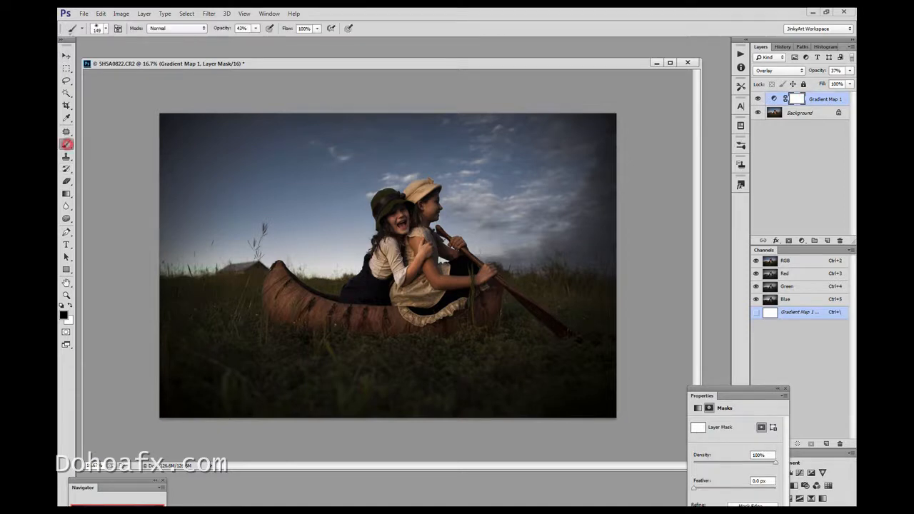
{"action": "left_click", "coordinate": [105, 27]}
{"action": "left_click_drag", "start_coordinate": [144, 59], "coordinate": [137, 59]}
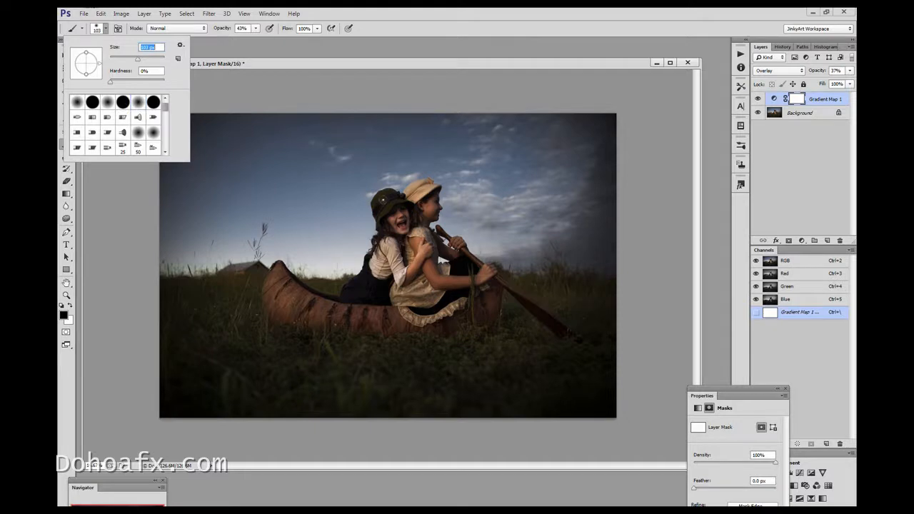
{"action": "key", "text": "Return"}
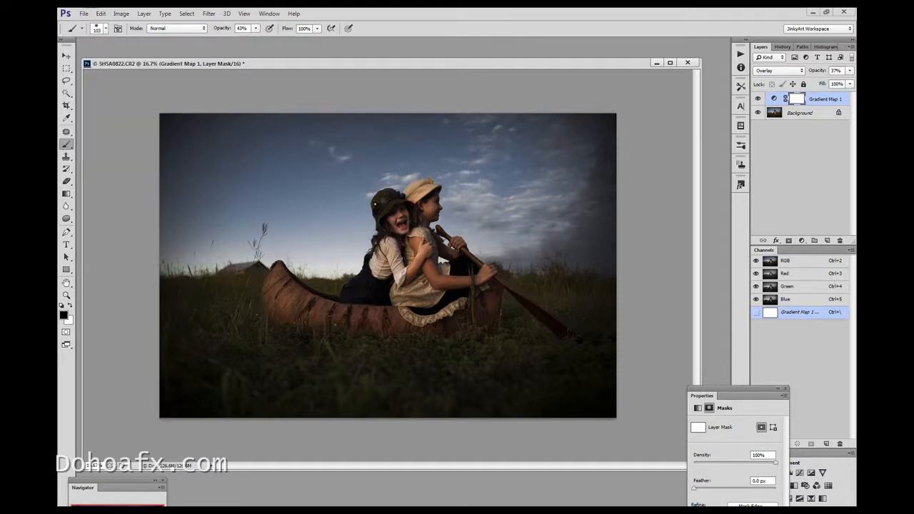
{"action": "left_click_drag", "start_coordinate": [431, 187], "coordinate": [439, 199]}
{"action": "left_click_drag", "start_coordinate": [406, 210], "coordinate": [408, 212]}
{"action": "left_click_drag", "start_coordinate": [408, 209], "coordinate": [410, 207]}
Compare the image with and without the Gradient Map layer to check its effect around the masked faces
{"action": "left_click", "coordinate": [757, 99]}
{"action": "left_click", "coordinate": [757, 99]}
{"action": "left_click", "coordinate": [758, 99]}
{"action": "left_click", "coordinate": [757, 99]}
{"action": "left_click", "coordinate": [758, 99]}
{"action": "left_click", "coordinate": [757, 99]}
{"action": "left_click", "coordinate": [757, 99]}
{"action": "left_click", "coordinate": [757, 99]}
{"action": "left_click", "coordinate": [757, 98]}
{"action": "left_click", "coordinate": [757, 98]}
Enlarge the brush to 489 px and paint black on the Gradient Map's layer mask over the cloudy sky beside the girls
{"action": "left_click", "coordinate": [105, 29]}
{"action": "left_click_drag", "start_coordinate": [122, 58], "coordinate": [158, 58]}
{"action": "left_click", "coordinate": [360, 229]}
{"action": "left_click_drag", "start_coordinate": [532, 160], "coordinate": [465, 128]}
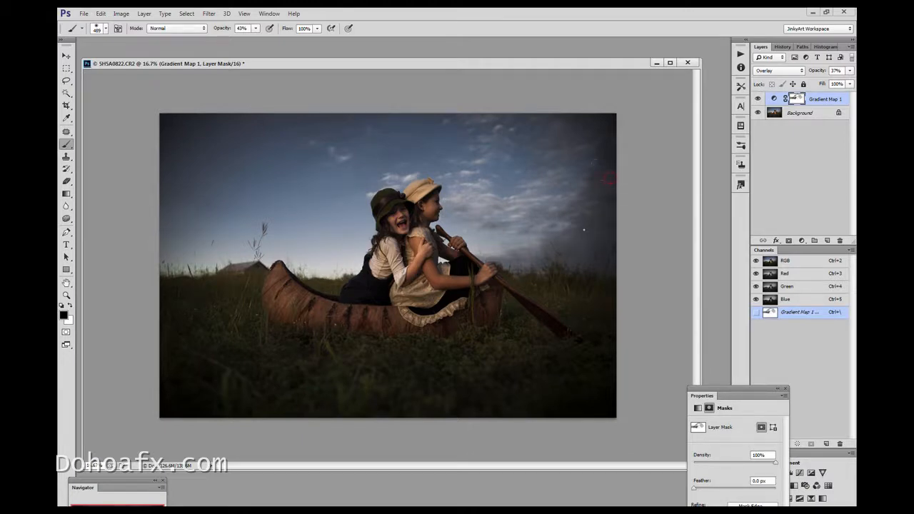
Raise the brush opacity to 93% and paint black on the Gradient Map's mask over the sky, the canoe and the surrounding grass
{"action": "left_click", "coordinate": [476, 239]}
{"action": "left_click", "coordinate": [263, 29]}
{"action": "left_click_drag", "start_coordinate": [261, 40], "coordinate": [282, 38]}
{"action": "left_click", "coordinate": [340, 227]}
{"action": "left_click", "coordinate": [758, 98]}
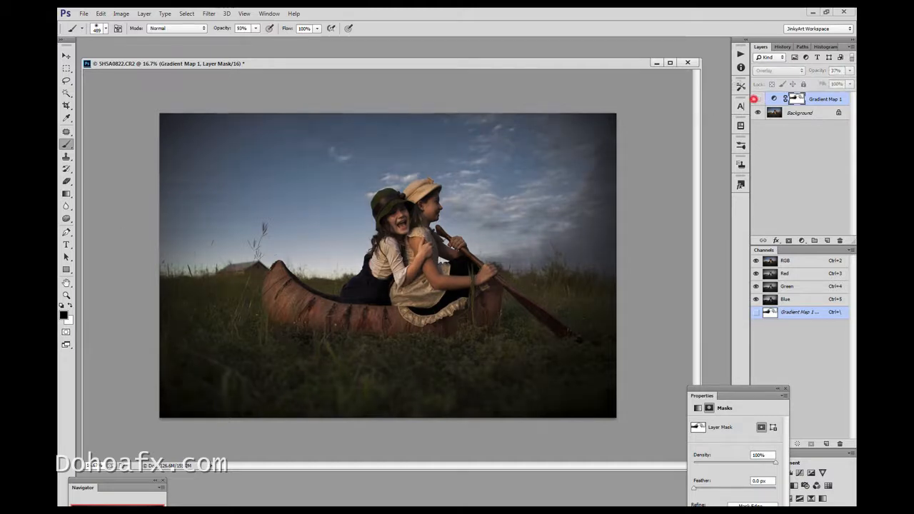
{"action": "left_click", "coordinate": [758, 99]}
{"action": "mouse_move", "coordinate": [541, 295]}
{"action": "left_mouse_down"}
{"action": "mouse_move", "coordinate": [433, 335]}
{"action": "mouse_move", "coordinate": [294, 336]}
{"action": "mouse_move", "coordinate": [254, 317]}
{"action": "left_mouse_up"}
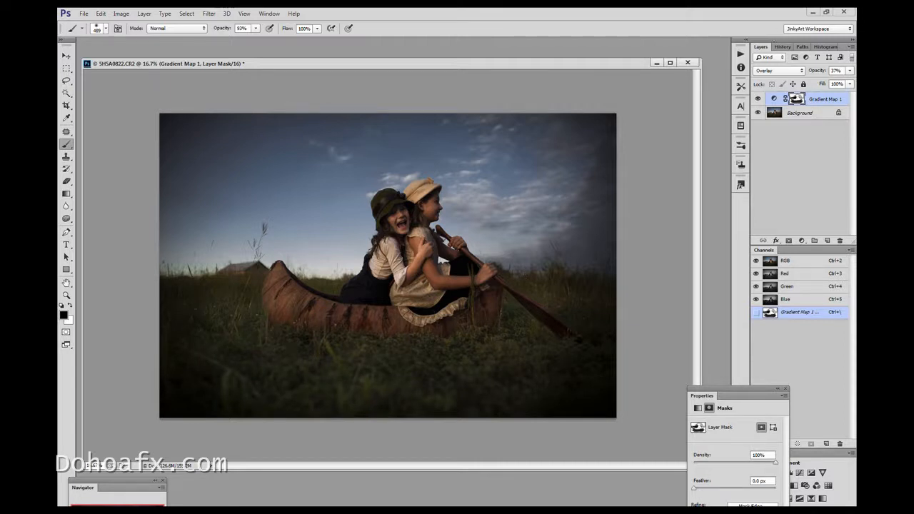
Paint black on the Gradient Map's mask over both girls' bodies and clothing, comparing the layer on and off
{"action": "left_click", "coordinate": [758, 98]}
{"action": "left_click", "coordinate": [758, 98]}
{"action": "left_click", "coordinate": [388, 213]}
{"action": "mouse_move", "coordinate": [422, 240]}
{"action": "left_mouse_down"}
{"action": "mouse_move", "coordinate": [450, 282]}
{"action": "mouse_move", "coordinate": [469, 280]}
{"action": "left_mouse_up"}
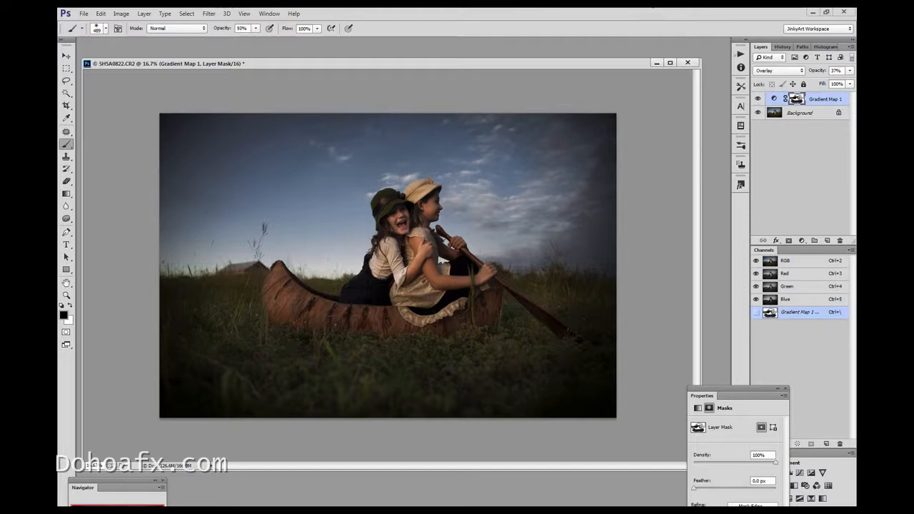
Compare the image with and without the Gradient Map layer, reduce its opacity to 25% and show its properties
{"action": "left_click", "coordinate": [758, 99]}
{"action": "left_click", "coordinate": [758, 99]}
{"action": "left_click", "coordinate": [760, 99]}
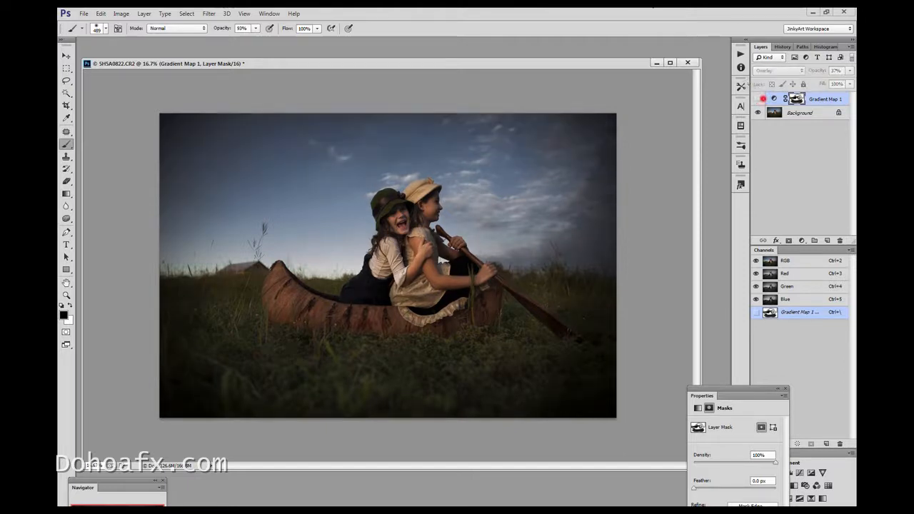
{"action": "left_click", "coordinate": [759, 98]}
{"action": "left_click", "coordinate": [851, 70]}
{"action": "left_click_drag", "start_coordinate": [822, 81], "coordinate": [816, 82]}
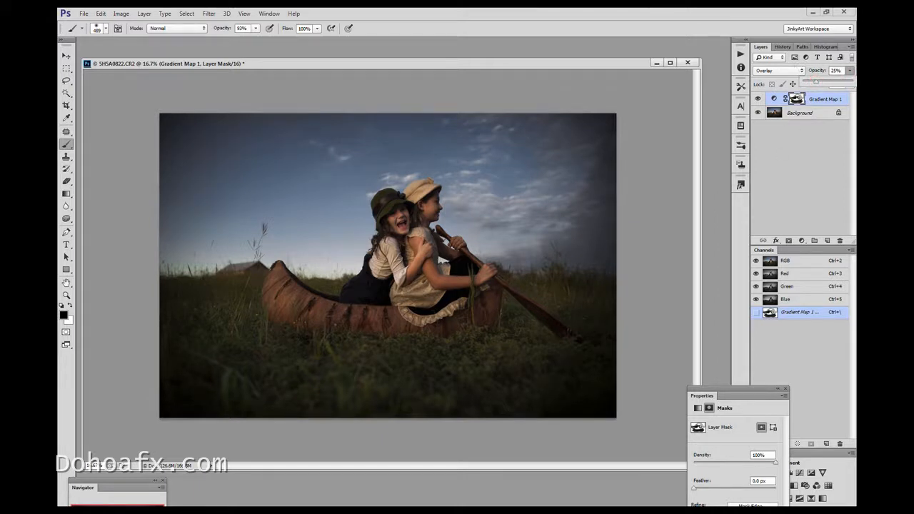
{"action": "double_click", "coordinate": [774, 99]}
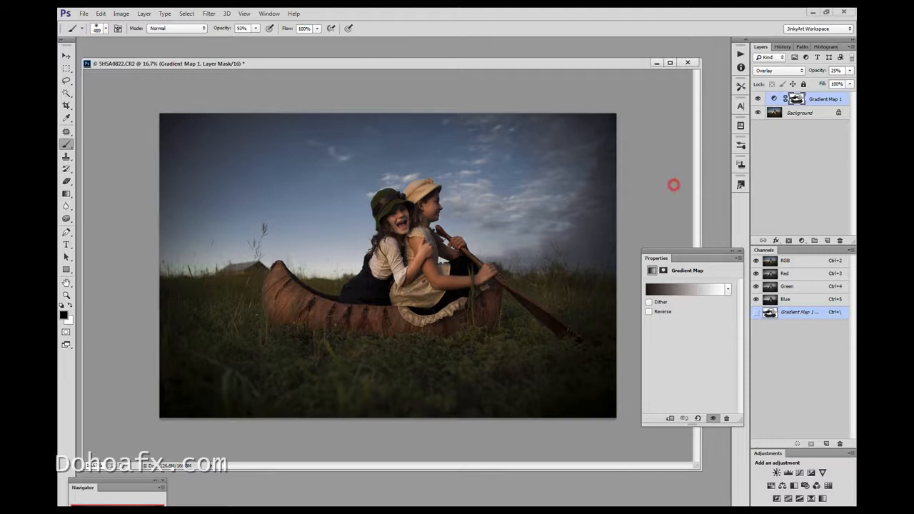
Add a Curves adjustment layer above the Gradient Map and brighten the image by raising the curve to output 197 at input 127
{"action": "left_click", "coordinate": [66, 295]}
{"action": "left_click", "coordinate": [471, 275]}
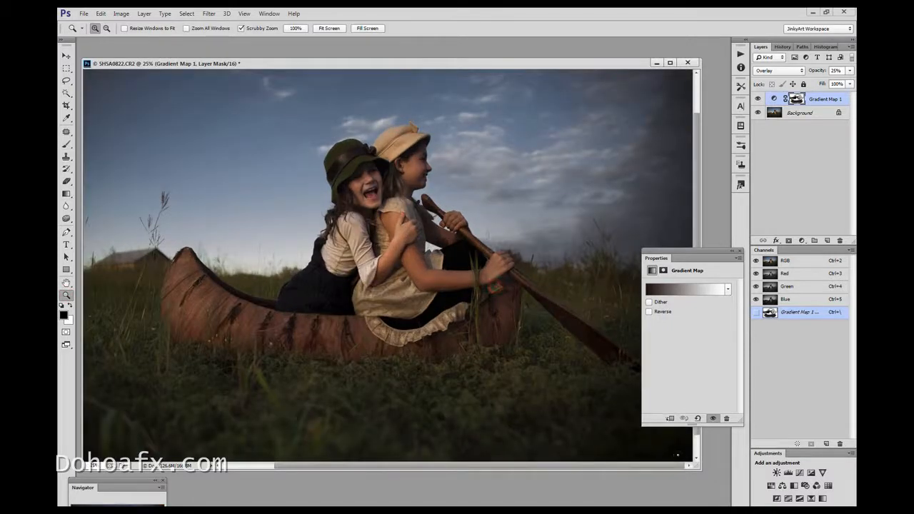
{"action": "left_click_drag", "start_coordinate": [700, 469], "coordinate": [719, 506]}
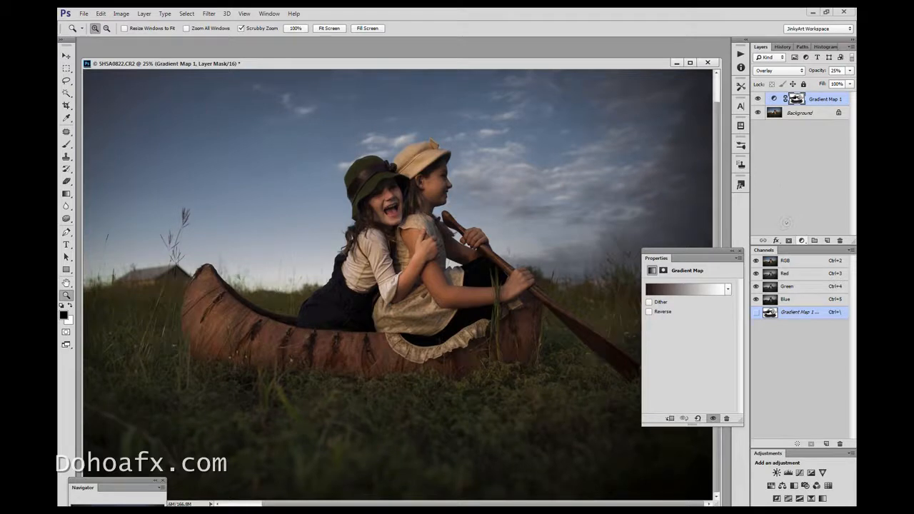
{"action": "left_click", "coordinate": [802, 241]}
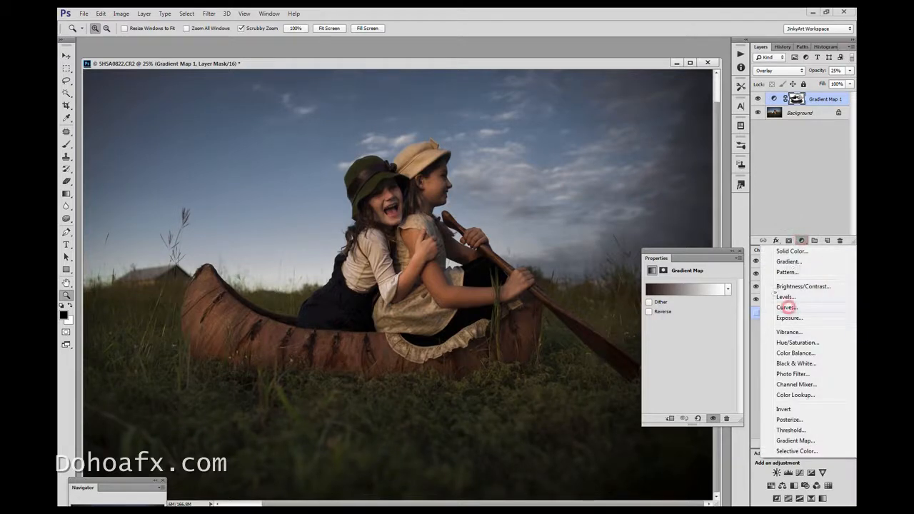
{"action": "left_click", "coordinate": [786, 308]}
{"action": "left_click_drag", "start_coordinate": [685, 353], "coordinate": [701, 328]}
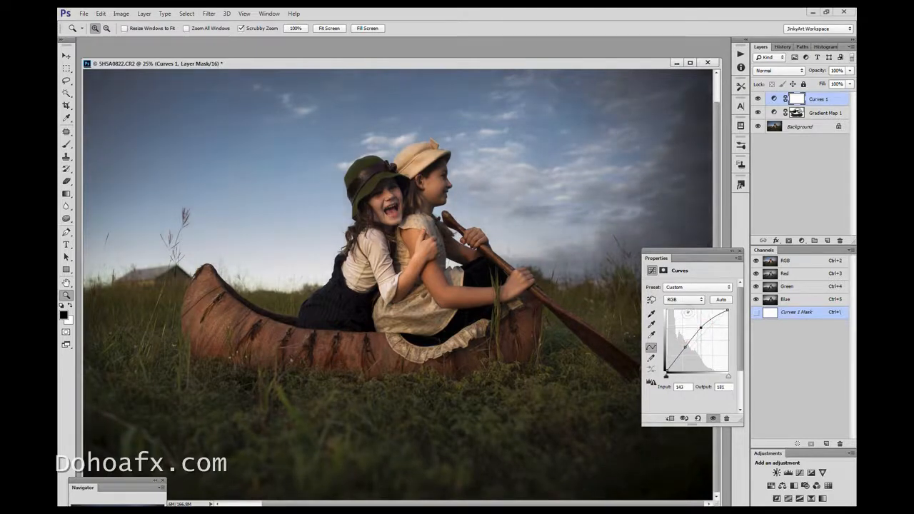
{"action": "left_click_drag", "start_coordinate": [686, 348], "coordinate": [697, 323]}
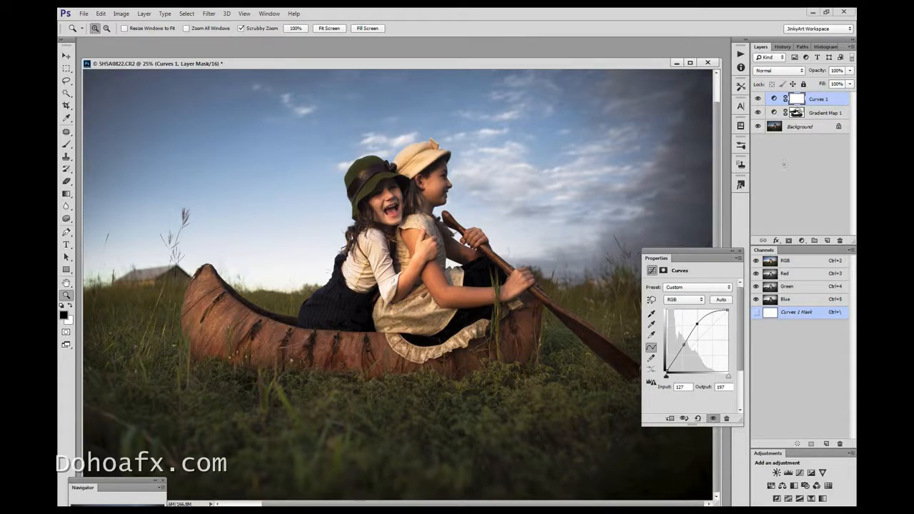
Invert the Curves mask to black and paint white over the girls' dress, light hat and blouse with a 142 px brush at 93% opacity
{"action": "left_click", "coordinate": [797, 98]}
{"action": "key", "text": "ctrl+i"}
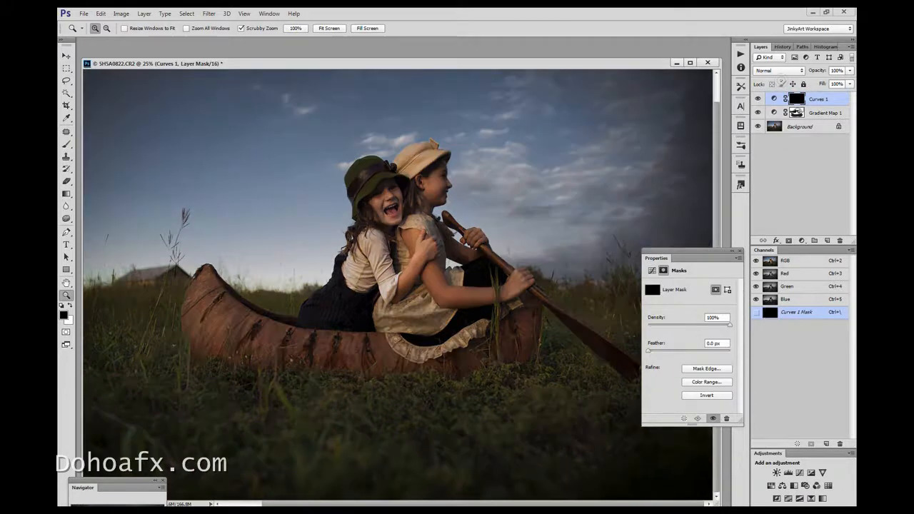
{"action": "left_click", "coordinate": [66, 143]}
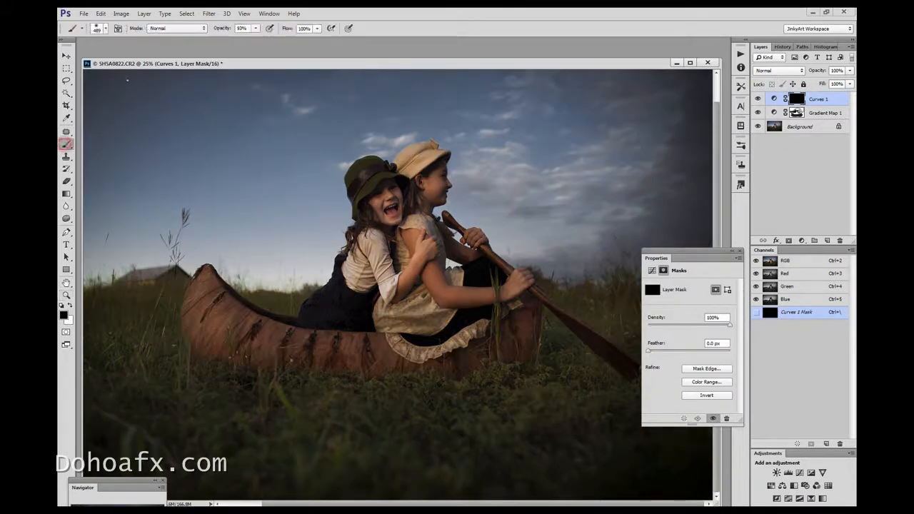
{"action": "left_click", "coordinate": [70, 304]}
{"action": "left_click", "coordinate": [101, 30]}
{"action": "left_click", "coordinate": [143, 58]}
{"action": "mouse_move", "coordinate": [482, 327]}
{"action": "left_mouse_down"}
{"action": "mouse_move", "coordinate": [422, 351]}
{"action": "mouse_move", "coordinate": [396, 335]}
{"action": "mouse_move", "coordinate": [384, 308]}
{"action": "mouse_move", "coordinate": [406, 313]}
{"action": "mouse_move", "coordinate": [430, 302]}
{"action": "mouse_move", "coordinate": [443, 316]}
{"action": "mouse_move", "coordinate": [410, 328]}
{"action": "left_mouse_up"}
{"action": "mouse_move", "coordinate": [454, 265]}
{"action": "left_mouse_down"}
{"action": "mouse_move", "coordinate": [454, 273]}
{"action": "mouse_move", "coordinate": [426, 225]}
{"action": "mouse_move", "coordinate": [409, 223]}
{"action": "left_mouse_up"}
{"action": "mouse_move", "coordinate": [415, 139]}
{"action": "left_mouse_down"}
{"action": "mouse_move", "coordinate": [411, 162]}
{"action": "mouse_move", "coordinate": [428, 154]}
{"action": "mouse_move", "coordinate": [415, 138]}
{"action": "left_mouse_up"}
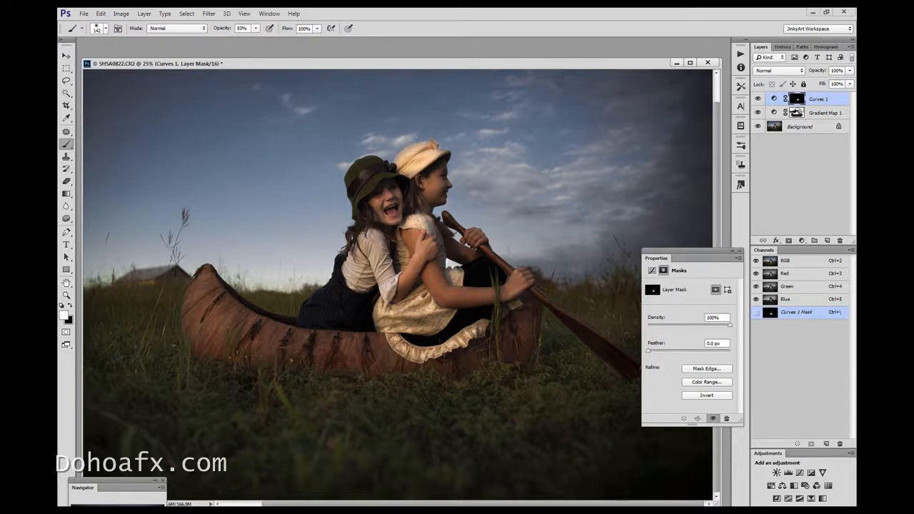
{"action": "mouse_move", "coordinate": [357, 223]}
{"action": "left_mouse_down"}
{"action": "mouse_move", "coordinate": [386, 282]}
{"action": "mouse_move", "coordinate": [358, 247]}
{"action": "mouse_move", "coordinate": [355, 277]}
{"action": "mouse_move", "coordinate": [364, 270]}
{"action": "left_mouse_up"}
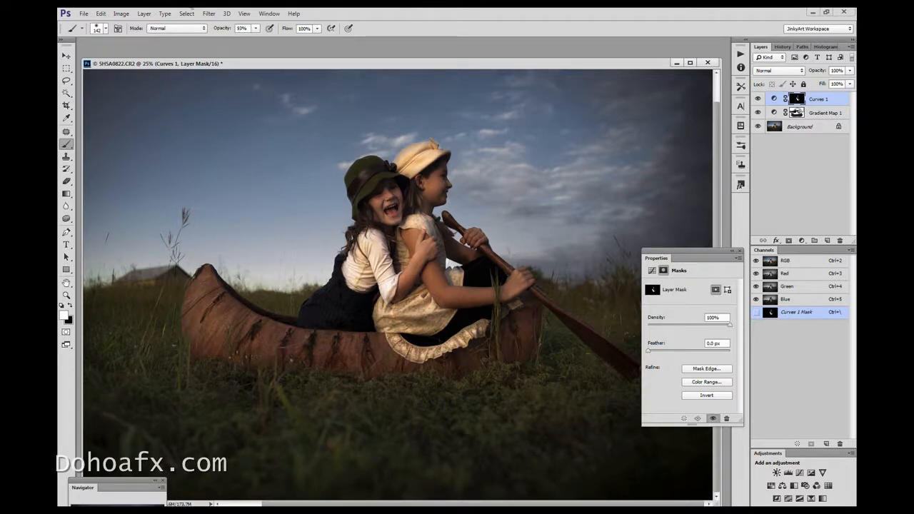
Lower the brush opacity to 58% and paint white on the Curves mask over the canoe, the girls' faces and the paddling hand
{"action": "left_click", "coordinate": [255, 28]}
{"action": "left_click_drag", "start_coordinate": [258, 38], "coordinate": [239, 39]}
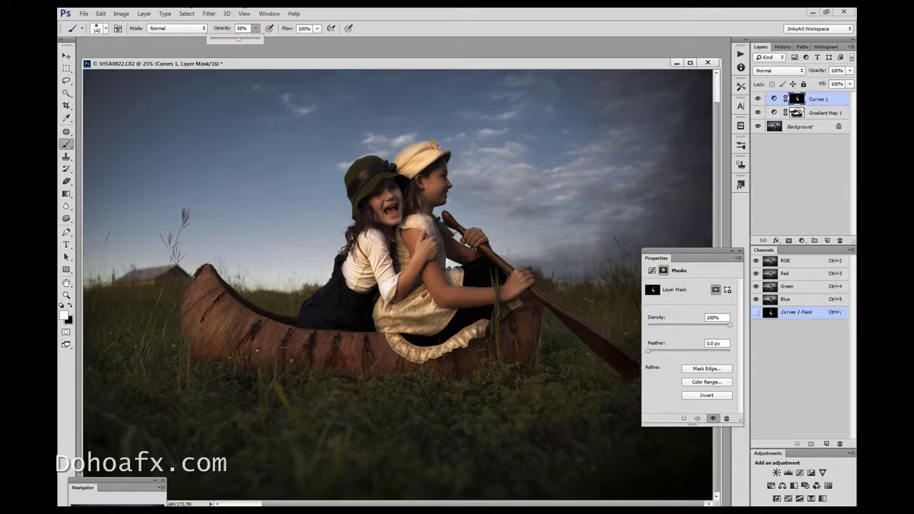
{"action": "mouse_move", "coordinate": [195, 279]}
{"action": "left_mouse_down"}
{"action": "mouse_move", "coordinate": [198, 313]}
{"action": "mouse_move", "coordinate": [264, 352]}
{"action": "mouse_move", "coordinate": [341, 341]}
{"action": "mouse_move", "coordinate": [379, 362]}
{"action": "mouse_move", "coordinate": [426, 370]}
{"action": "left_mouse_up"}
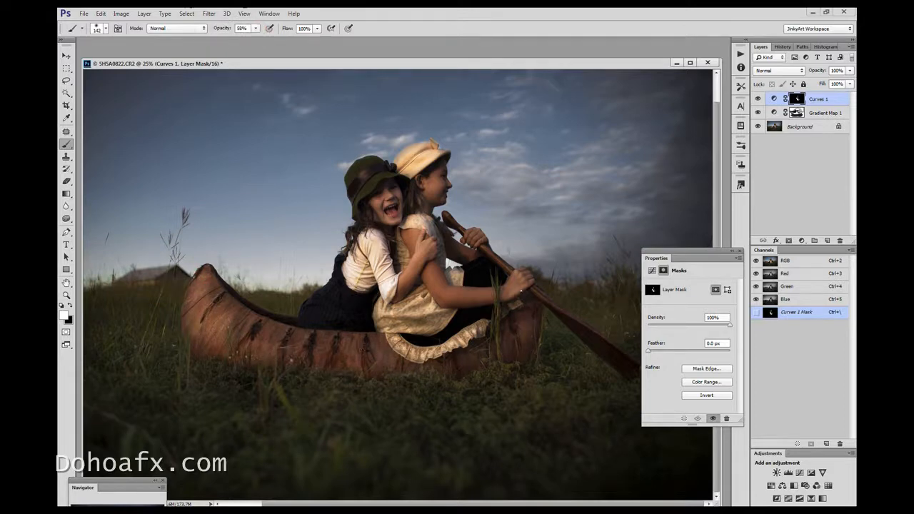
{"action": "left_click_drag", "start_coordinate": [436, 177], "coordinate": [438, 192]}
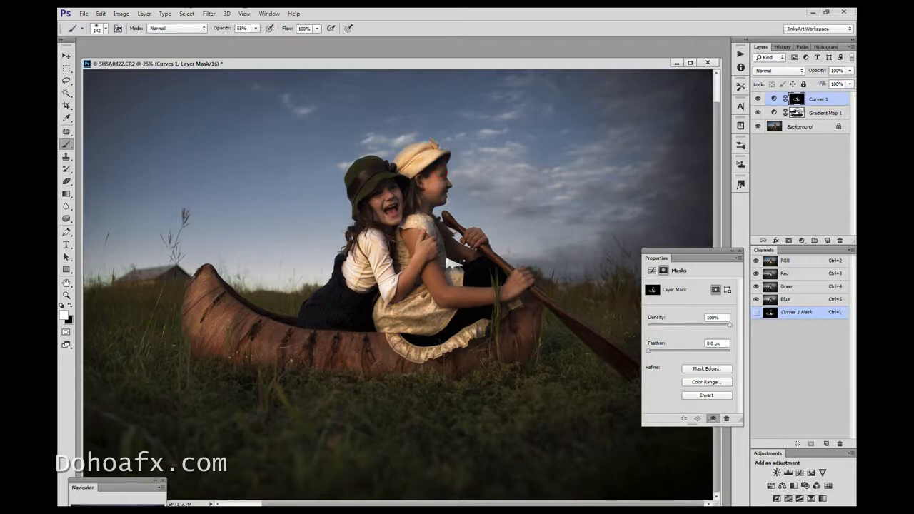
{"action": "left_click_drag", "start_coordinate": [505, 265], "coordinate": [517, 279]}
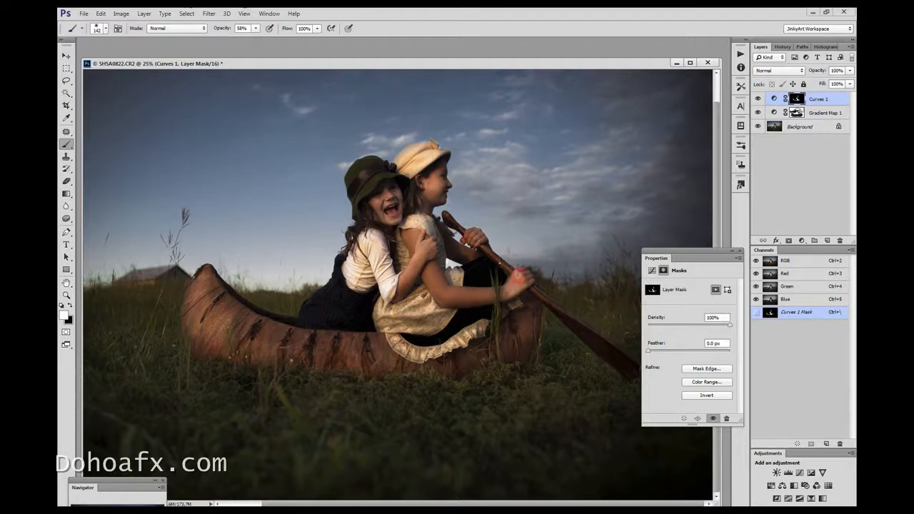
{"action": "left_click_drag", "start_coordinate": [376, 205], "coordinate": [378, 189]}
{"action": "left_click_drag", "start_coordinate": [391, 222], "coordinate": [389, 197]}
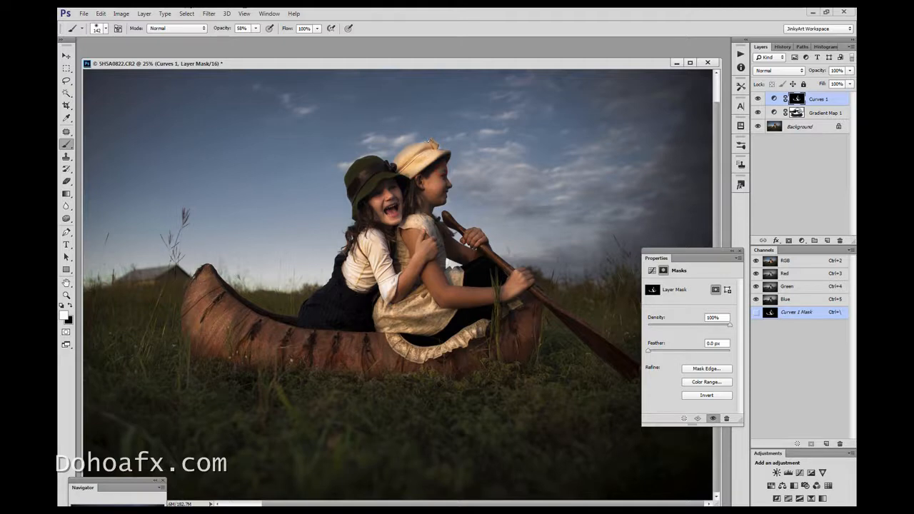
Reduce the brush to 62 px and touch up the Curves mask at the brim of the light hat
{"action": "key", "text": "x"}
{"action": "left_click", "coordinate": [70, 305]}
{"action": "left_click", "coordinate": [106, 29]}
{"action": "left_click", "coordinate": [126, 58]}
{"action": "left_click", "coordinate": [442, 154]}
{"action": "left_click", "coordinate": [71, 305]}
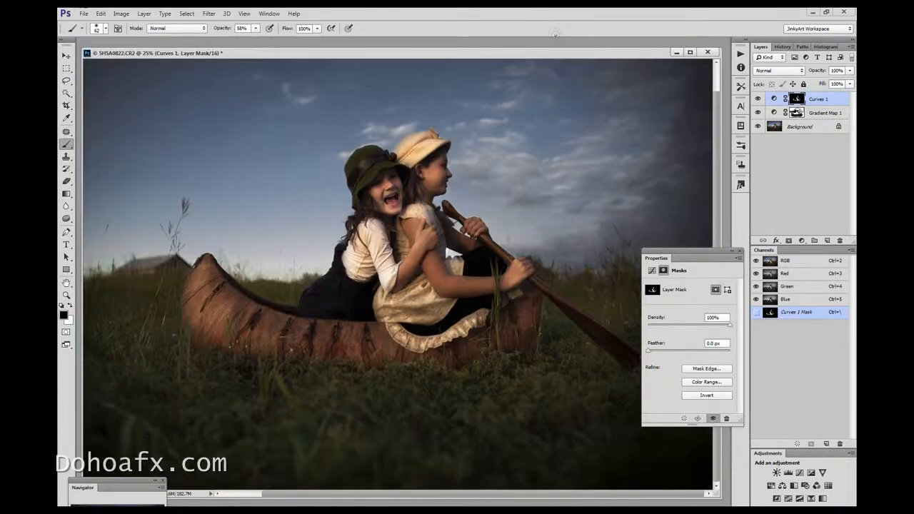
Compare the image with and without the Curves layer and reduce its opacity to 70%
{"action": "left_click", "coordinate": [757, 99]}
{"action": "left_click", "coordinate": [758, 99]}
{"action": "left_click", "coordinate": [758, 99]}
{"action": "left_click", "coordinate": [850, 70]}
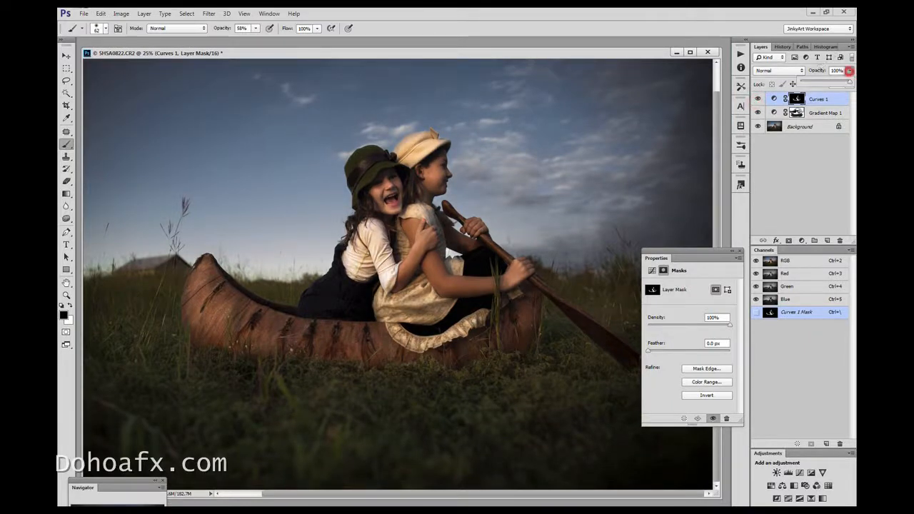
{"action": "left_click_drag", "start_coordinate": [849, 84], "coordinate": [835, 83]}
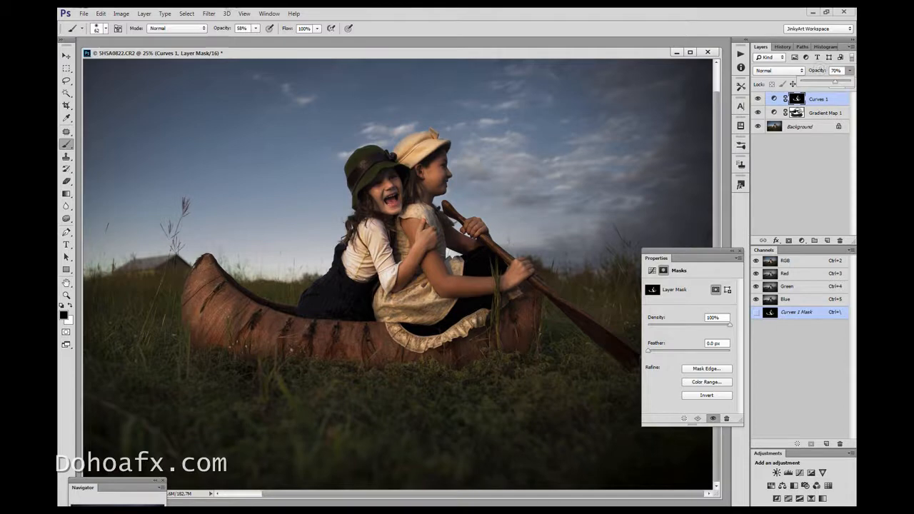
Fit the whole photo in view and compare it with and without the Curves and Gradient Map layers
{"action": "left_click", "coordinate": [245, 13]}
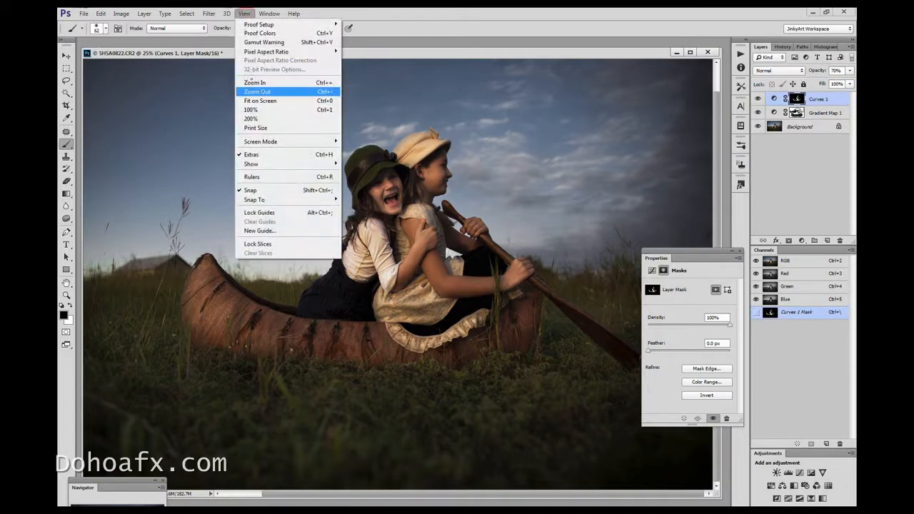
{"action": "left_click", "coordinate": [267, 104]}
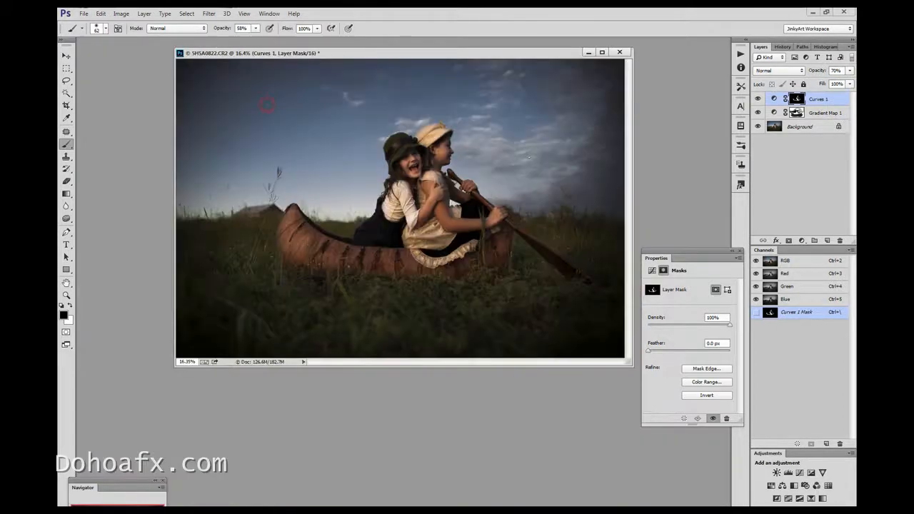
{"action": "left_click_drag", "start_coordinate": [419, 49], "coordinate": [358, 54]}
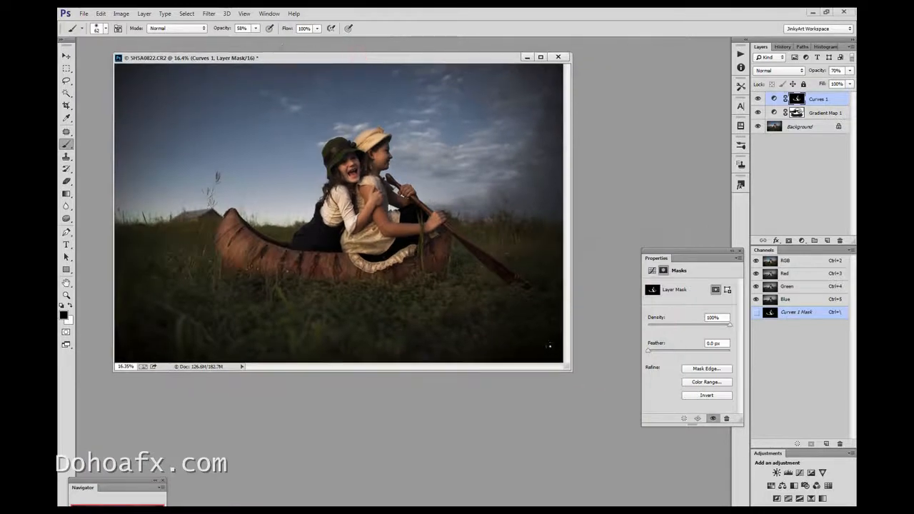
{"action": "left_click_drag", "start_coordinate": [569, 367], "coordinate": [640, 435]}
{"action": "left_click", "coordinate": [66, 295]}
{"action": "left_click", "coordinate": [395, 232]}
{"action": "left_click_drag", "start_coordinate": [640, 433], "coordinate": [678, 474]}
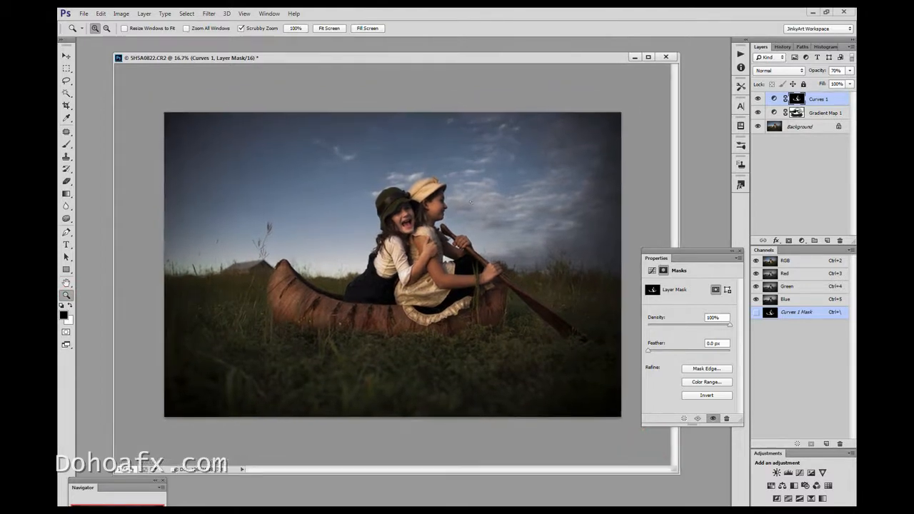
{"action": "left_click", "coordinate": [759, 99]}
{"action": "left_click", "coordinate": [759, 98]}
{"action": "left_click", "coordinate": [758, 113]}
{"action": "left_click", "coordinate": [758, 112]}
Lower the Gradient Map layer's opacity slightly further
{"action": "left_click", "coordinate": [816, 114]}
{"action": "left_click", "coordinate": [850, 70]}
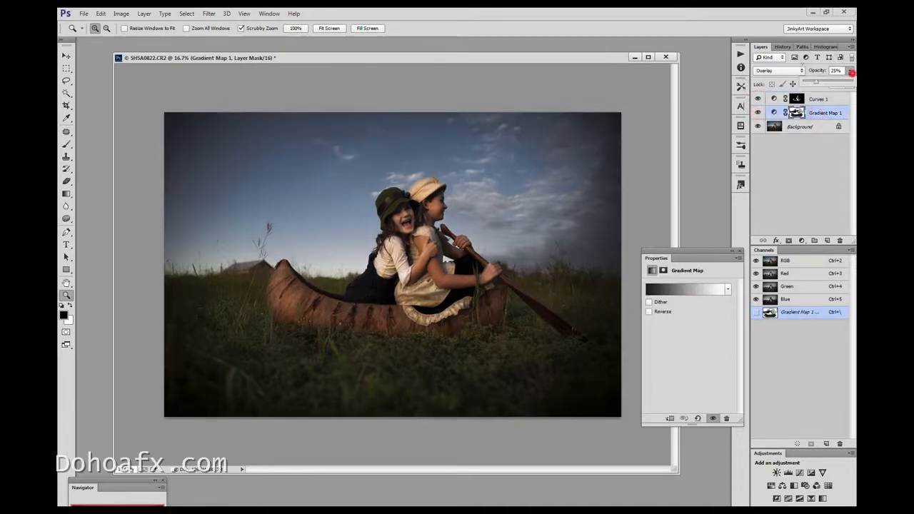
{"action": "left_click_drag", "start_coordinate": [814, 81], "coordinate": [812, 81]}
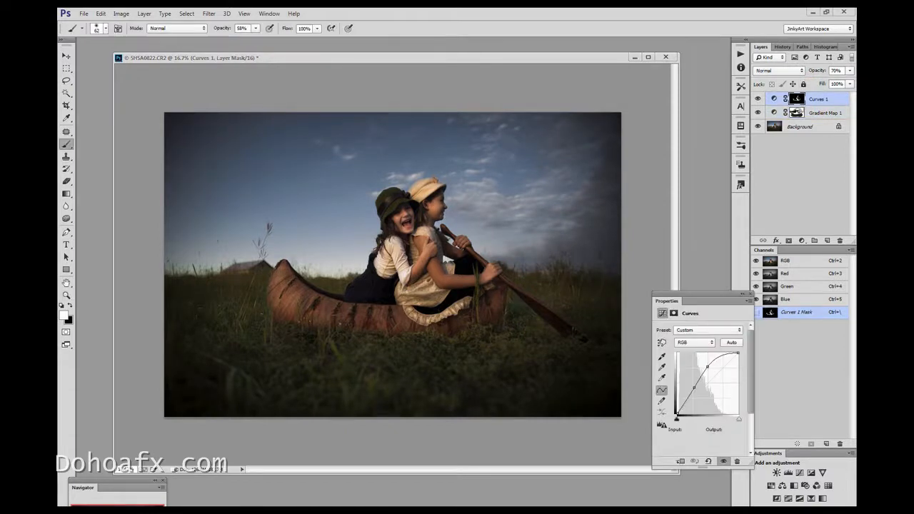
{"action": "left_click", "coordinate": [349, 72]}
Crop the photo to a landscape 7 x 5 in format, positioning the girls and canoe within the frame
{"action": "key", "text": "c"}
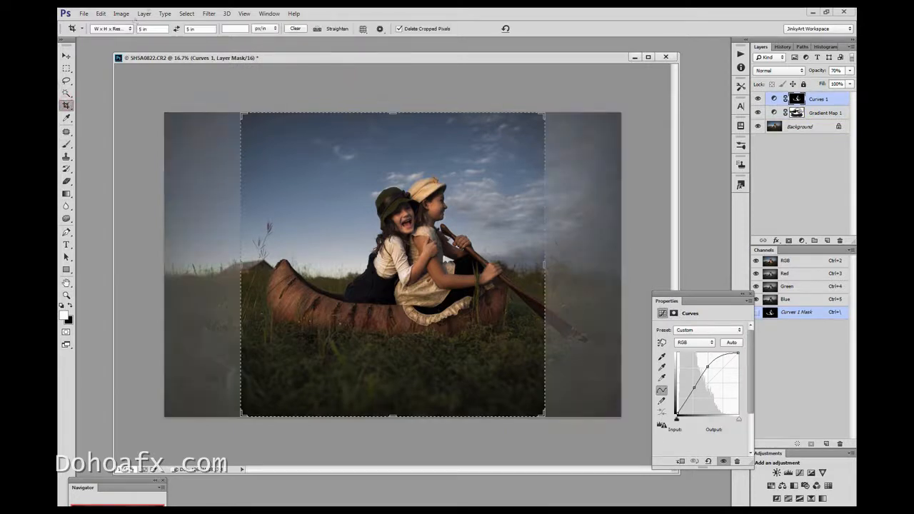
{"action": "left_click", "coordinate": [187, 28]}
{"action": "type", "text": "7"}
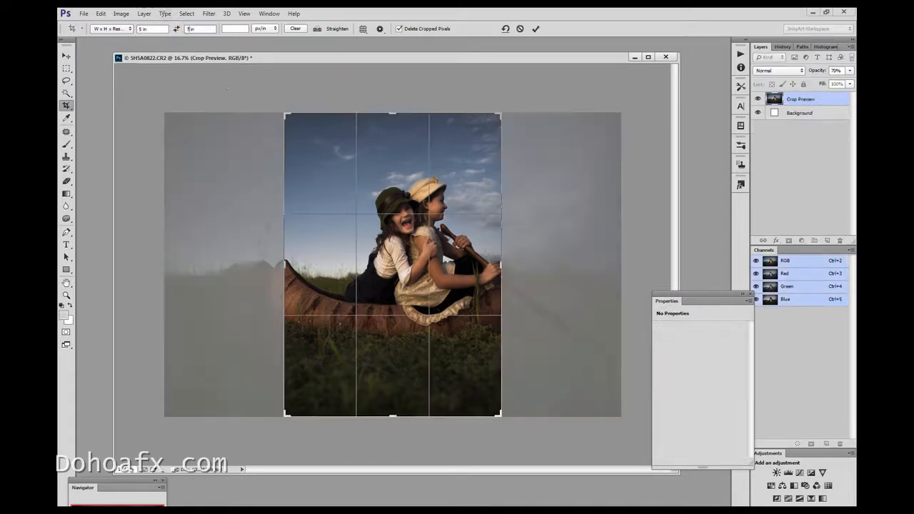
{"action": "left_click", "coordinate": [176, 28]}
{"action": "left_click_drag", "start_coordinate": [387, 168], "coordinate": [366, 151]}
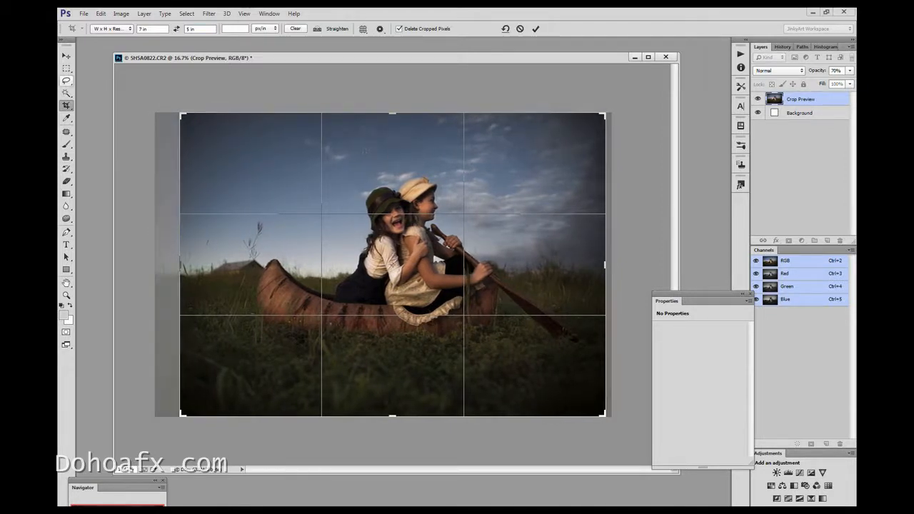
{"action": "left_click", "coordinate": [66, 56]}
{"action": "left_click", "coordinate": [450, 197]}
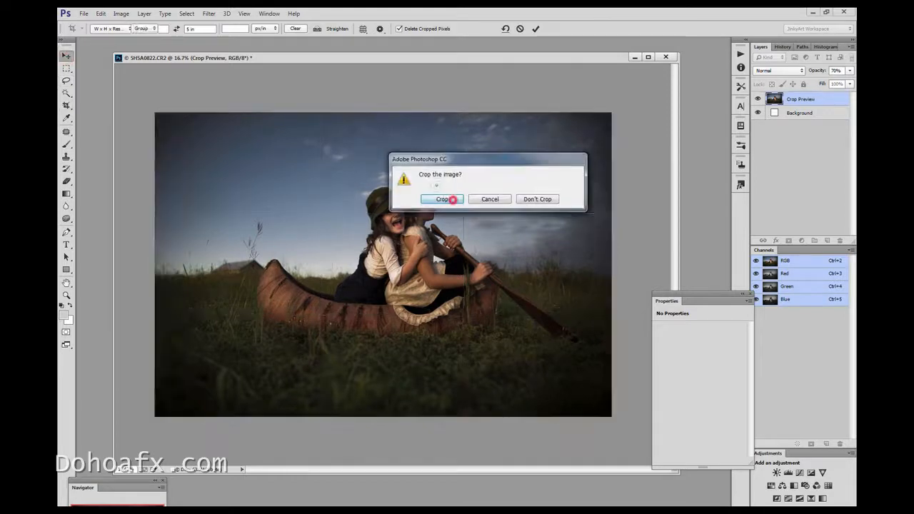
Duplicate the Background layer beneath the adjustment layers
{"action": "left_click", "coordinate": [807, 137]}
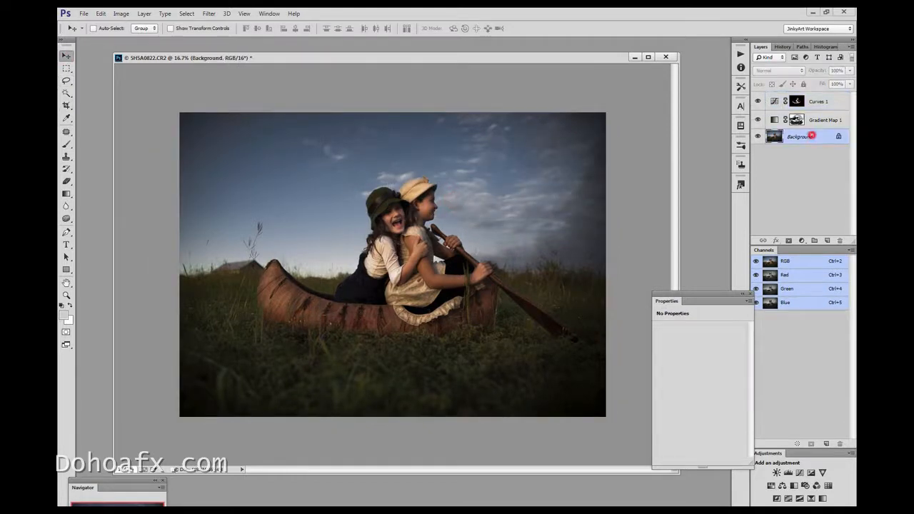
{"action": "key", "text": "ctrl+j"}
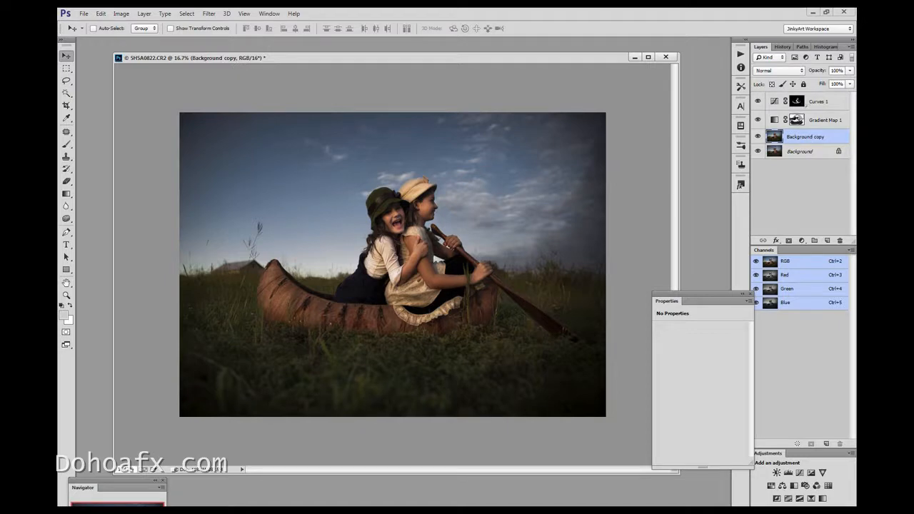
Merge copies of the Curves 1, Gradient Map 1 and Background copy layers into a new layer above them
{"action": "left_click", "coordinate": [816, 102], "text": "shift"}
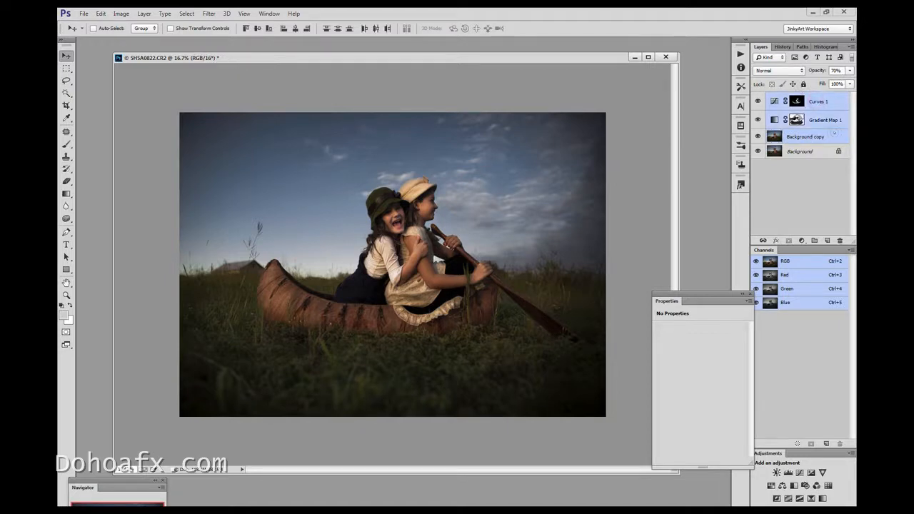
{"action": "key", "text": "ctrl+alt+e"}
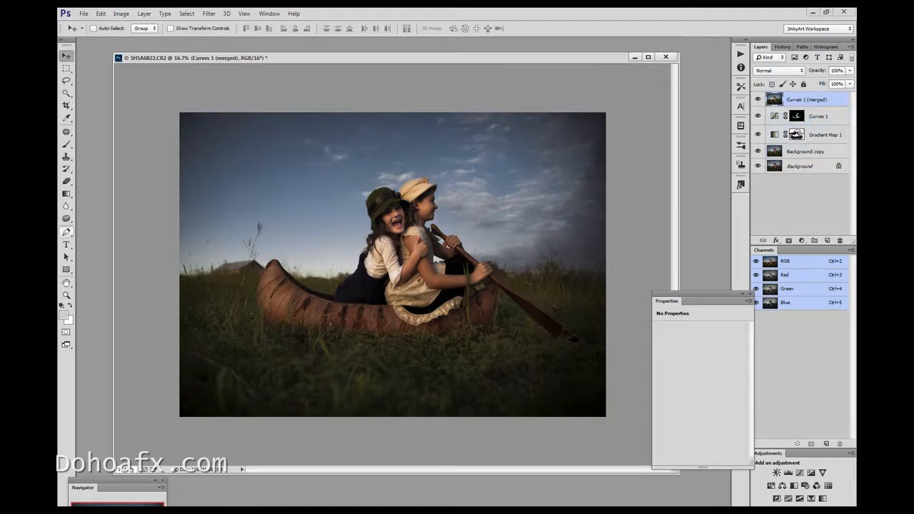
Clone sky and grass over the barn on the horizon behind the canoe's tip with a soft Clone Stamp at 0% hardness
{"action": "left_click", "coordinate": [66, 295]}
{"action": "left_click", "coordinate": [286, 282]}
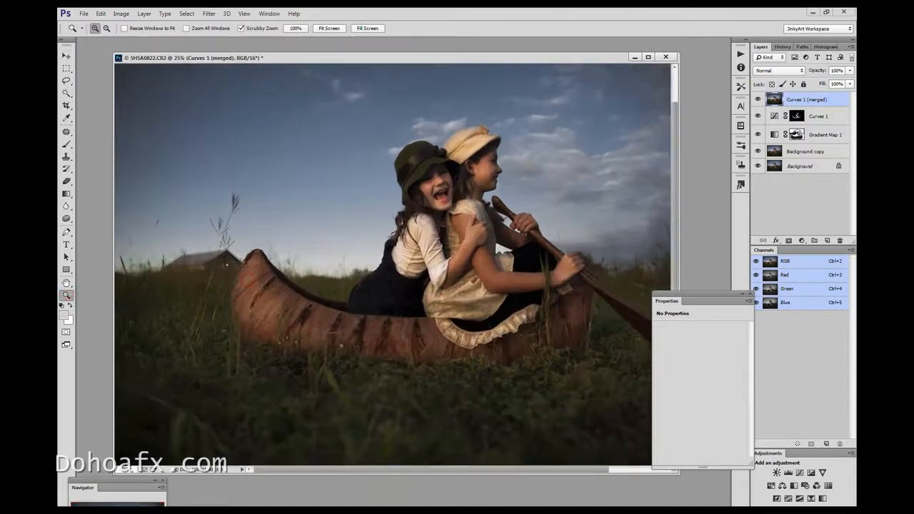
{"action": "left_click_drag", "start_coordinate": [369, 469], "coordinate": [476, 455]}
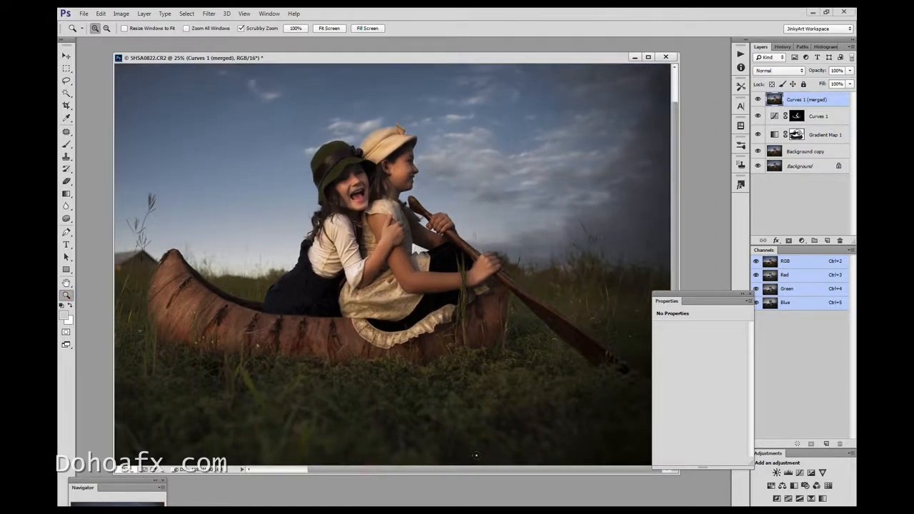
{"action": "left_click", "coordinate": [66, 80]}
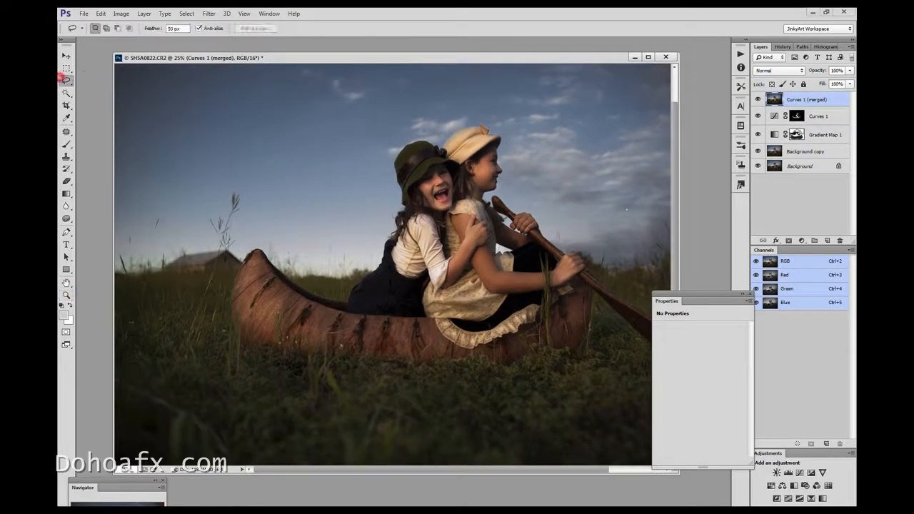
{"action": "left_click", "coordinate": [66, 156]}
{"action": "left_click", "coordinate": [105, 29]}
{"action": "left_click", "coordinate": [141, 60]}
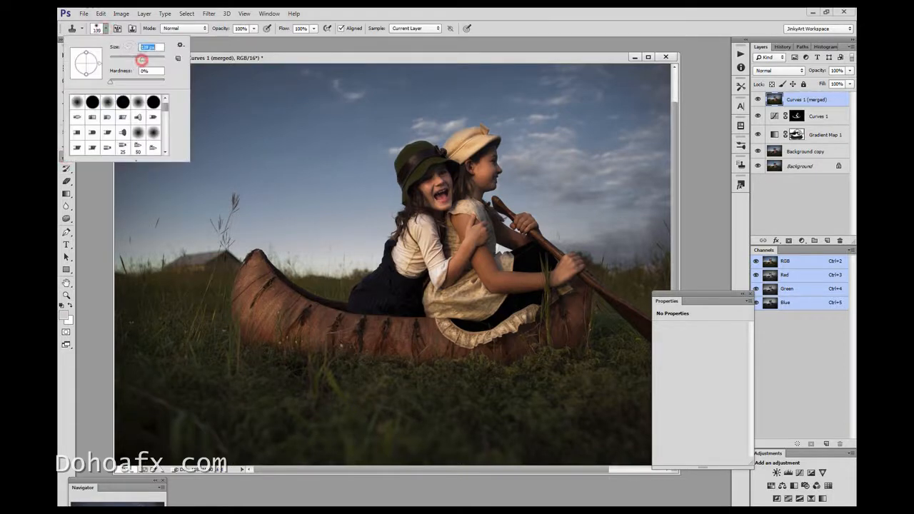
{"action": "left_click", "coordinate": [198, 236], "text": "alt"}
{"action": "left_click", "coordinate": [208, 252]}
{"action": "mouse_move", "coordinate": [208, 252]}
{"action": "left_mouse_down"}
{"action": "mouse_move", "coordinate": [169, 264]}
{"action": "mouse_move", "coordinate": [191, 263]}
{"action": "mouse_move", "coordinate": [187, 256]}
{"action": "left_mouse_up"}
{"action": "left_click", "coordinate": [134, 255], "text": "alt"}
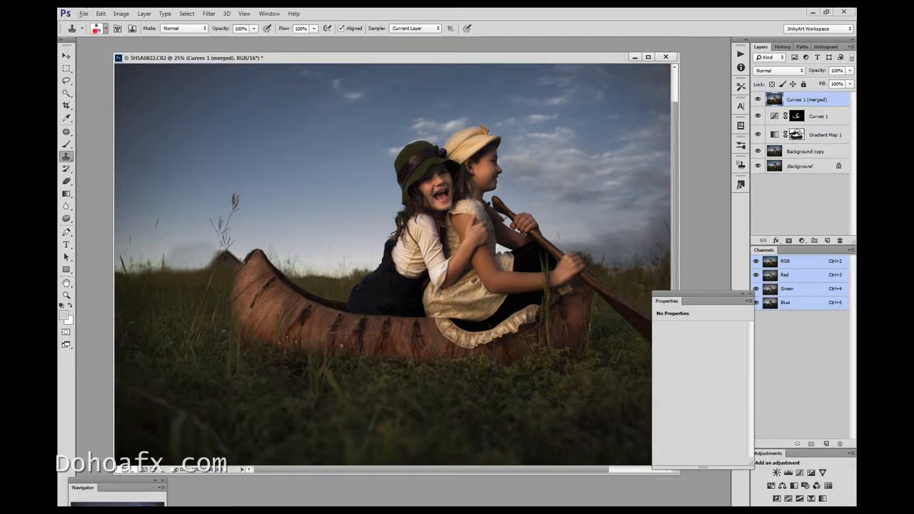
Clone away more of the barn beside the canoe's tip using a 99 px Clone Stamp brush
{"action": "left_click", "coordinate": [93, 28]}
{"action": "left_click", "coordinate": [137, 59]}
{"action": "left_click", "coordinate": [237, 247]}
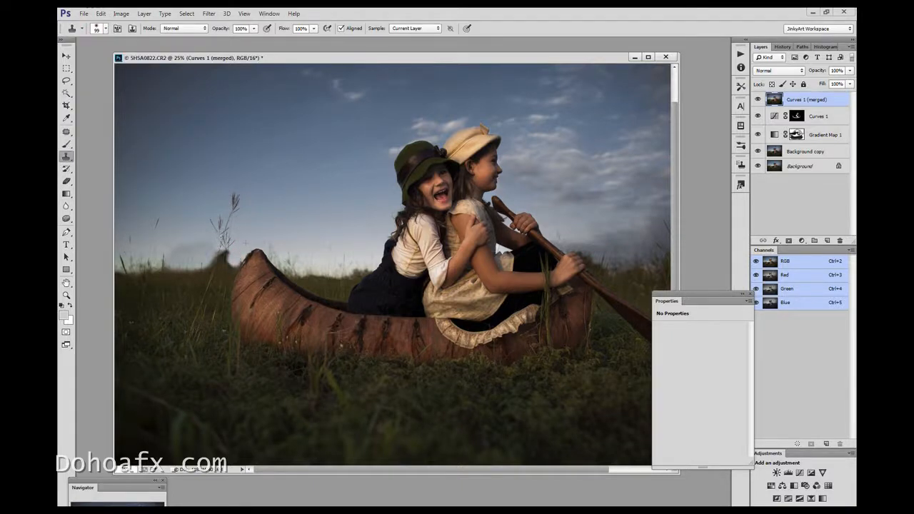
Lasso a round patch of sky and horizon grass between the canoe's raised tip and the girls, feathered by 50 px
{"action": "key", "text": "v"}
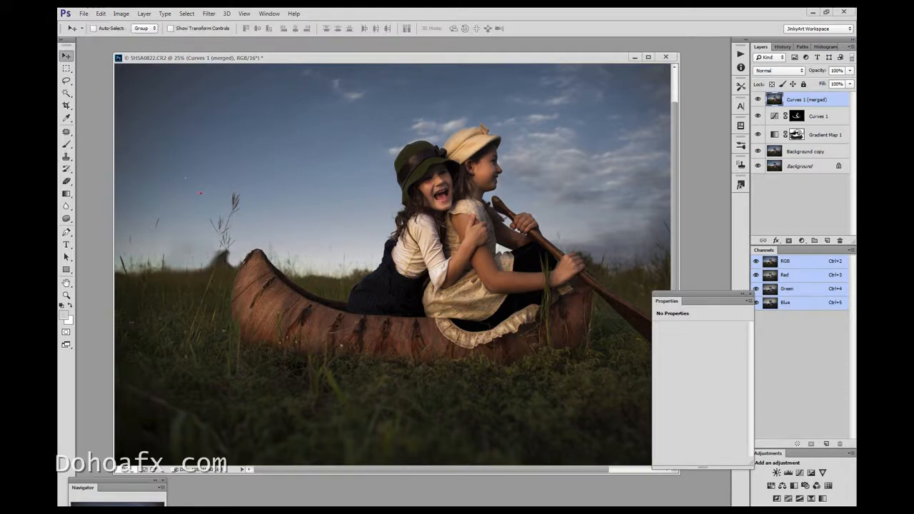
{"action": "left_click", "coordinate": [66, 80]}
{"action": "mouse_move", "coordinate": [331, 232]}
{"action": "left_mouse_down"}
{"action": "mouse_move", "coordinate": [354, 242]}
{"action": "mouse_move", "coordinate": [277, 250]}
{"action": "left_mouse_up"}
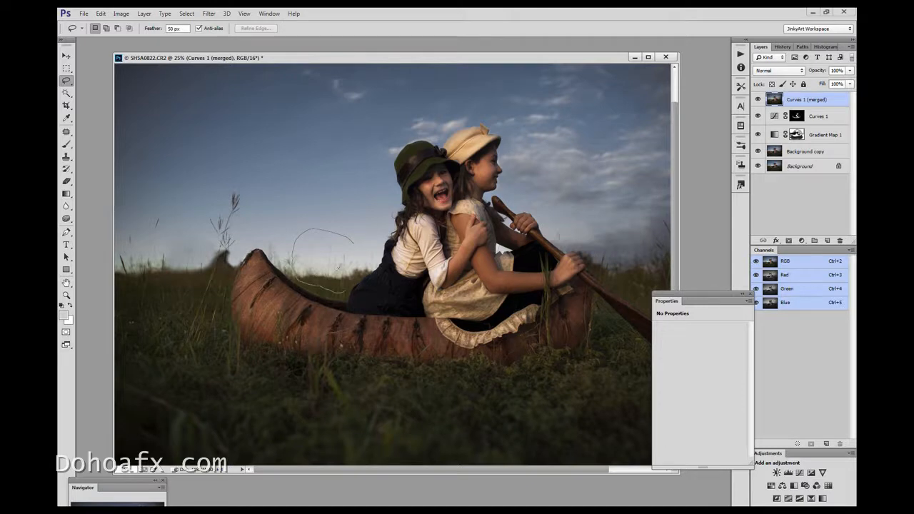
{"action": "left_click_drag", "start_coordinate": [296, 221], "coordinate": [278, 255]}
{"action": "left_click_drag", "start_coordinate": [282, 221], "coordinate": [283, 223]}
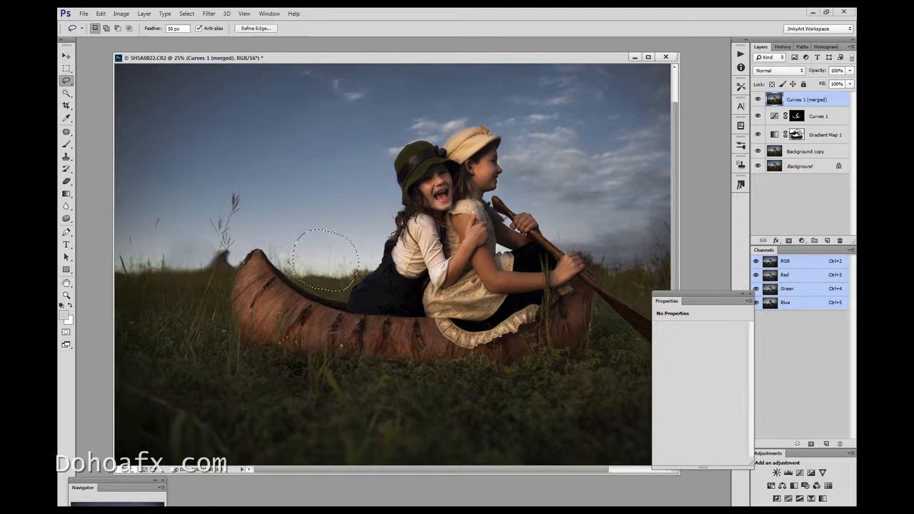
Copy the selected patch to a new layer and move it over the remains of the barn
{"action": "left_click", "coordinate": [100, 14]}
{"action": "left_click", "coordinate": [107, 78]}
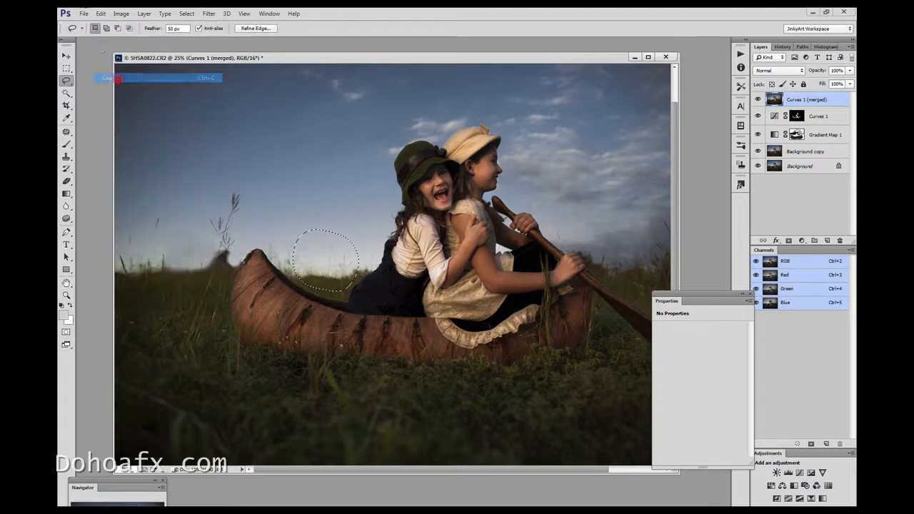
{"action": "left_click", "coordinate": [101, 14]}
{"action": "left_click", "coordinate": [108, 96]}
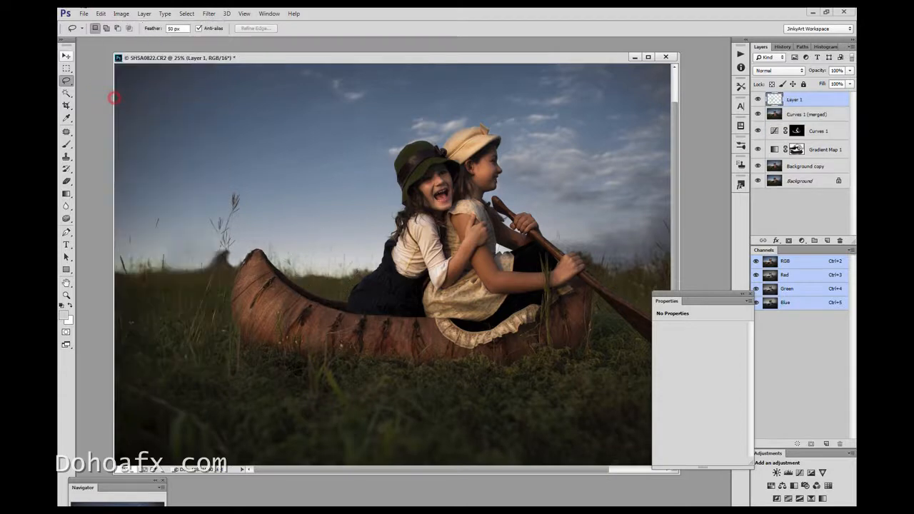
{"action": "key", "text": "v"}
{"action": "left_click_drag", "start_coordinate": [325, 271], "coordinate": [211, 255]}
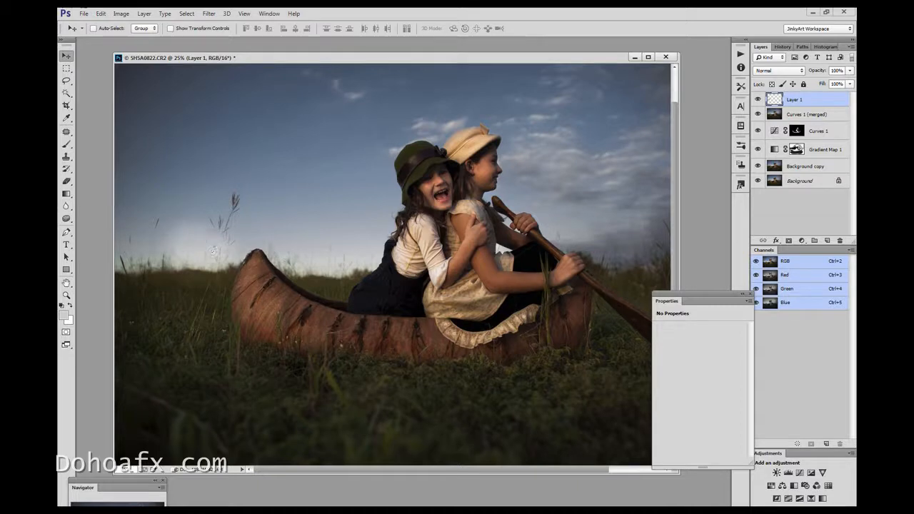
Darken the pasted patch with a Curves adjustment, mapping RGB input 160 to output 120
{"action": "left_click", "coordinate": [121, 13]}
{"action": "mouse_move", "coordinate": [143, 37]}
{"action": "left_click", "coordinate": [240, 55]}
{"action": "mouse_move", "coordinate": [722, 187]}
{"action": "left_mouse_down"}
{"action": "mouse_move", "coordinate": [730, 203]}
{"action": "mouse_move", "coordinate": [717, 191]}
{"action": "left_mouse_up"}
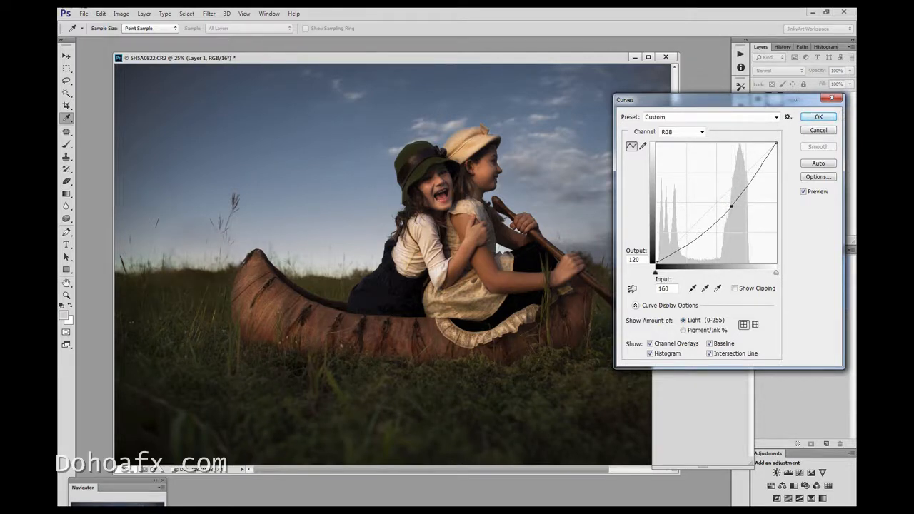
{"action": "left_click", "coordinate": [819, 117]}
Shift the pasted patch's midtones toward cyan with Color Balance, setting Cyan–Red to -5
{"action": "left_click", "coordinate": [121, 14]}
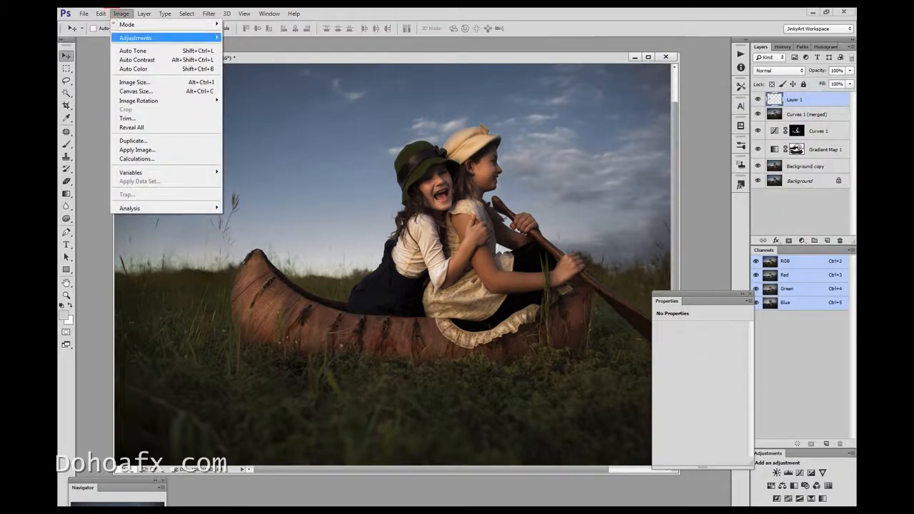
{"action": "mouse_move", "coordinate": [164, 38]}
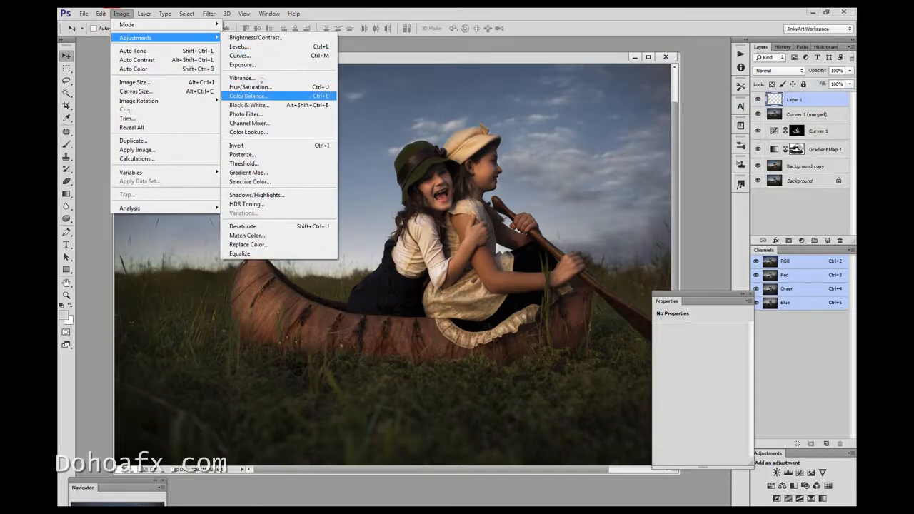
{"action": "left_click", "coordinate": [249, 96]}
{"action": "type", "text": "-5"}
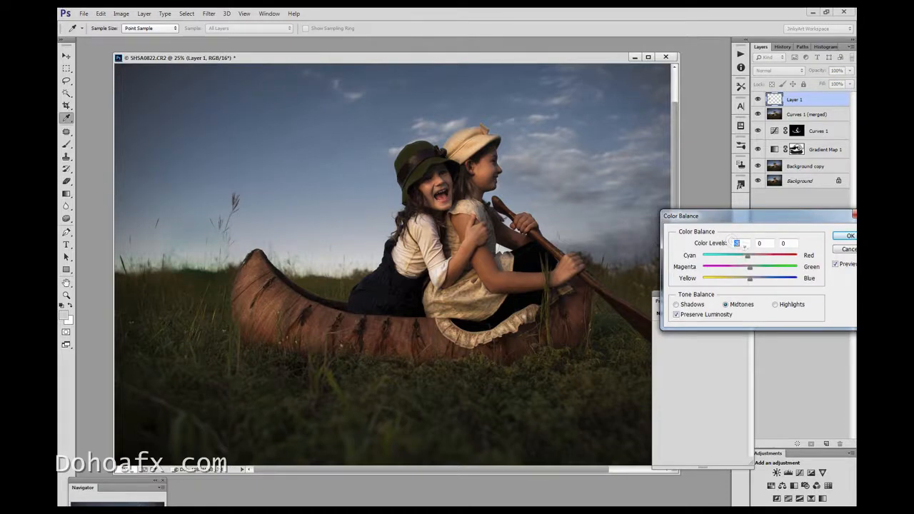
{"action": "left_click", "coordinate": [845, 236]}
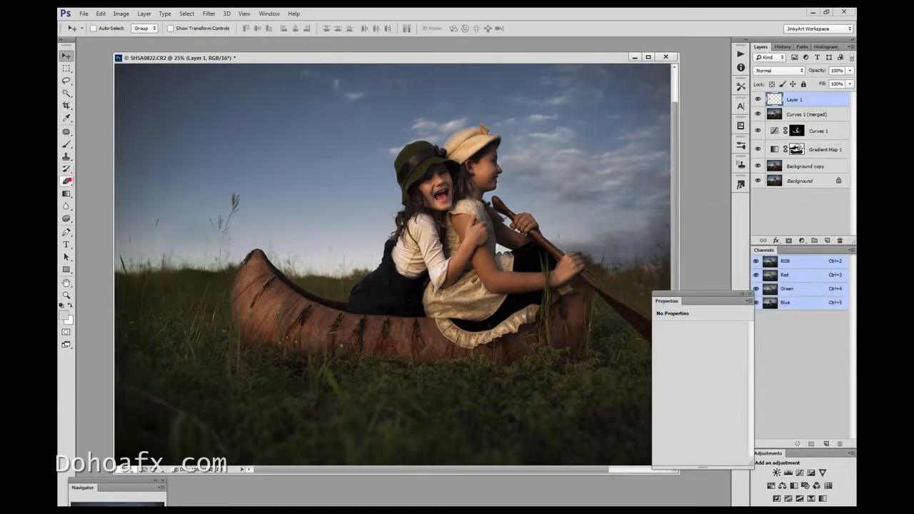
Blend the pasted patch's edges into the surrounding sky and horizon using the Eraser at 32% opacity
{"action": "left_click", "coordinate": [67, 180]}
{"action": "left_click", "coordinate": [219, 28]}
{"action": "left_click", "coordinate": [206, 41]}
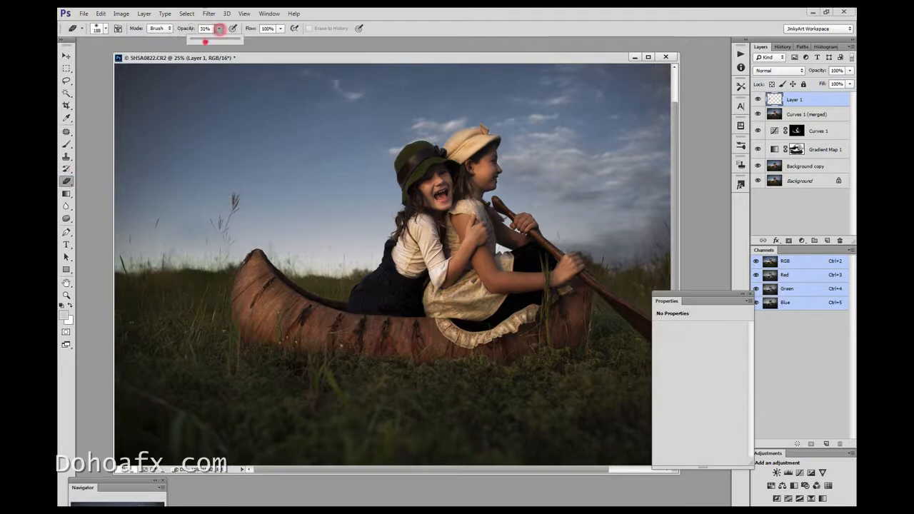
{"action": "left_click", "coordinate": [202, 221]}
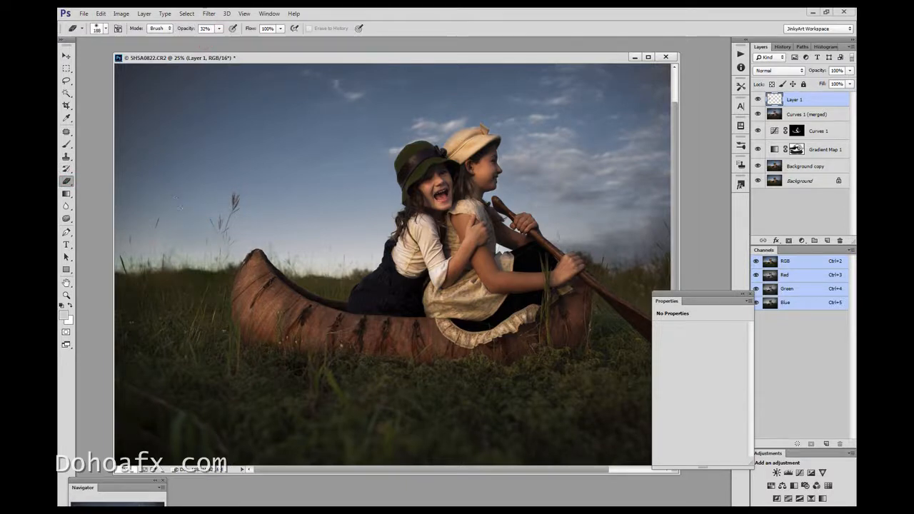
{"action": "left_click", "coordinate": [252, 231]}
{"action": "left_click", "coordinate": [179, 215]}
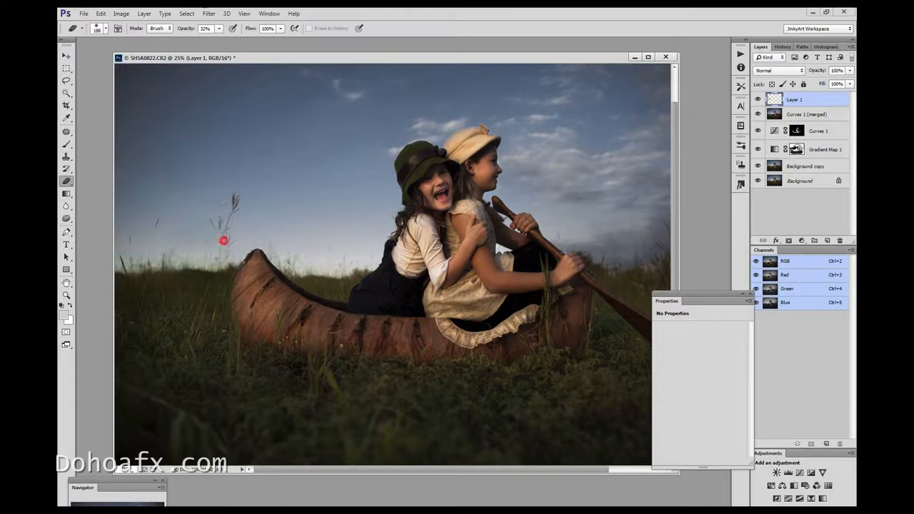
{"action": "left_click", "coordinate": [226, 247]}
{"action": "left_click", "coordinate": [228, 13]}
{"action": "left_click", "coordinate": [260, 100]}
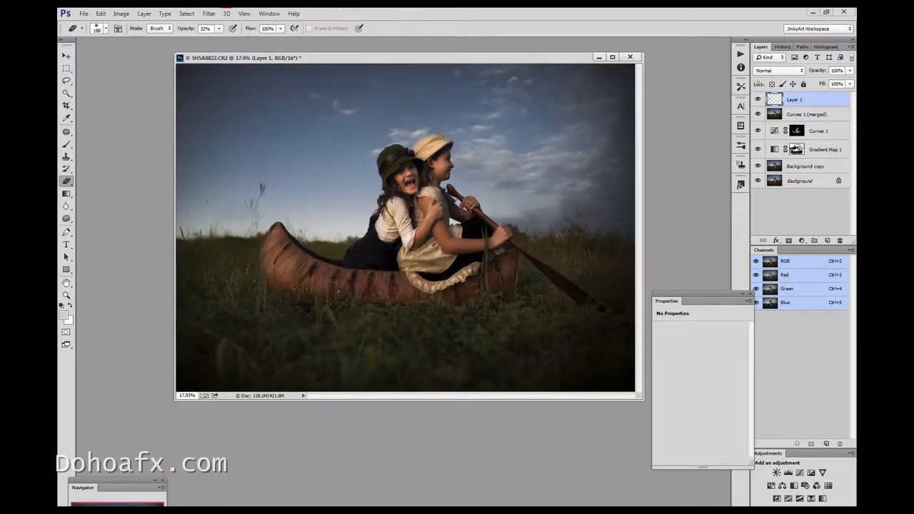
{"action": "left_click", "coordinate": [760, 100]}
{"action": "left_click", "coordinate": [239, 208]}
Merge copies of Layer 1 and Curves 1 (merged) into a new layer on top
{"action": "left_click", "coordinate": [784, 116], "text": "shift"}
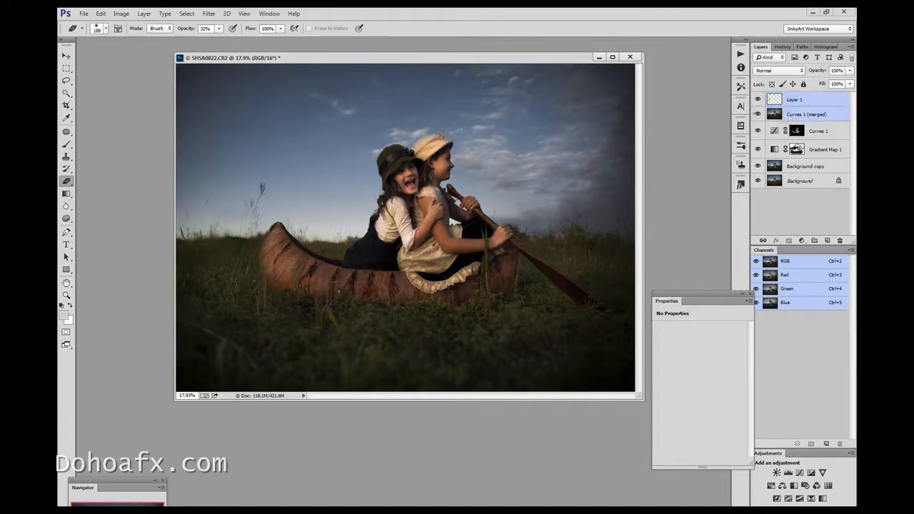
{"action": "key", "text": "ctrl+alt+e"}
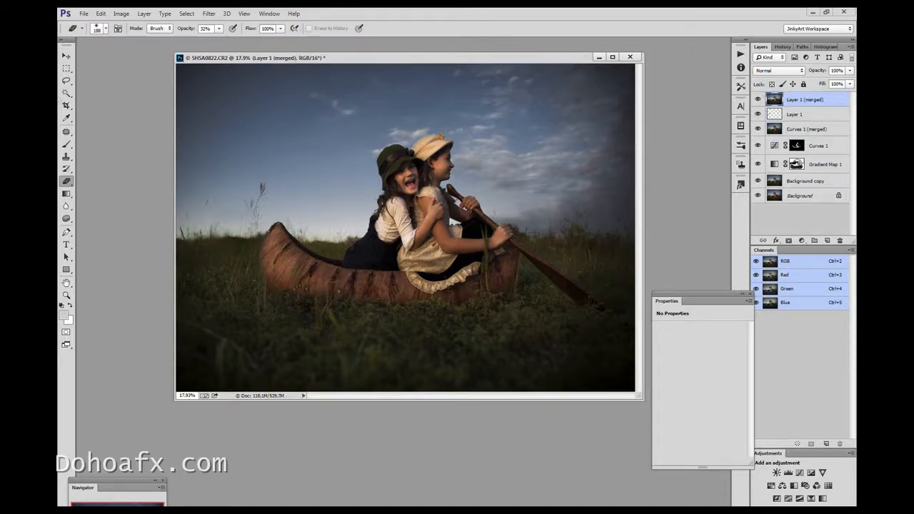
Retouch two small sky areas with the Patch tool, one beside the tall grass stalk and one above the canoe near the girls
{"action": "left_click", "coordinate": [66, 131]}
{"action": "left_click", "coordinate": [235, 205]}
{"action": "left_click_drag", "start_coordinate": [236, 206], "coordinate": [236, 208]}
{"action": "mouse_move", "coordinate": [235, 213]}
{"action": "left_mouse_down"}
{"action": "mouse_move", "coordinate": [236, 193]}
{"action": "mouse_move", "coordinate": [209, 203]}
{"action": "mouse_move", "coordinate": [221, 206]}
{"action": "left_mouse_up"}
{"action": "left_click_drag", "start_coordinate": [221, 209], "coordinate": [224, 186]}
{"action": "key", "text": "ctrl+d"}
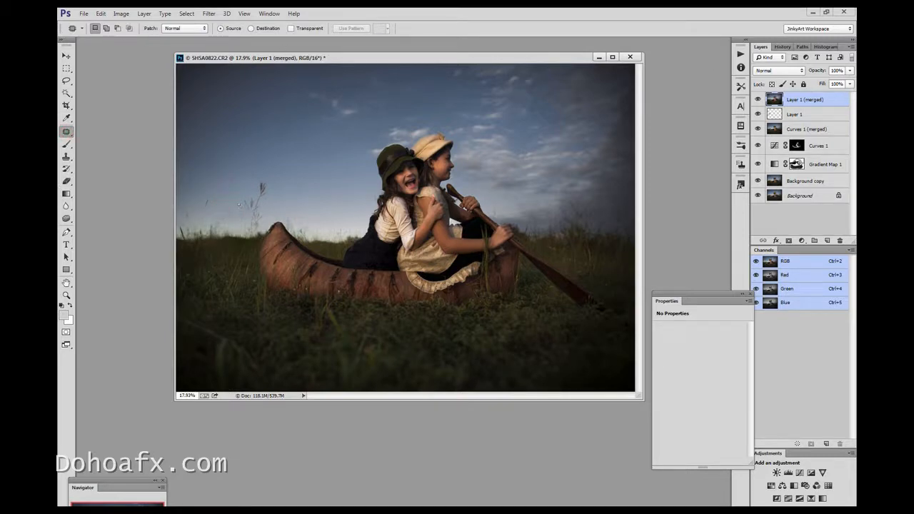
{"action": "left_click_drag", "start_coordinate": [307, 159], "coordinate": [305, 161]}
{"action": "left_click_drag", "start_coordinate": [298, 177], "coordinate": [310, 160]}
{"action": "key", "text": "ctrl+d"}
Duplicate the Layer 1 (merged) layer and burn the grass left of the canoe, using Midtones range at 65% exposure
{"action": "left_click_drag", "start_coordinate": [494, 59], "coordinate": [444, 64]}
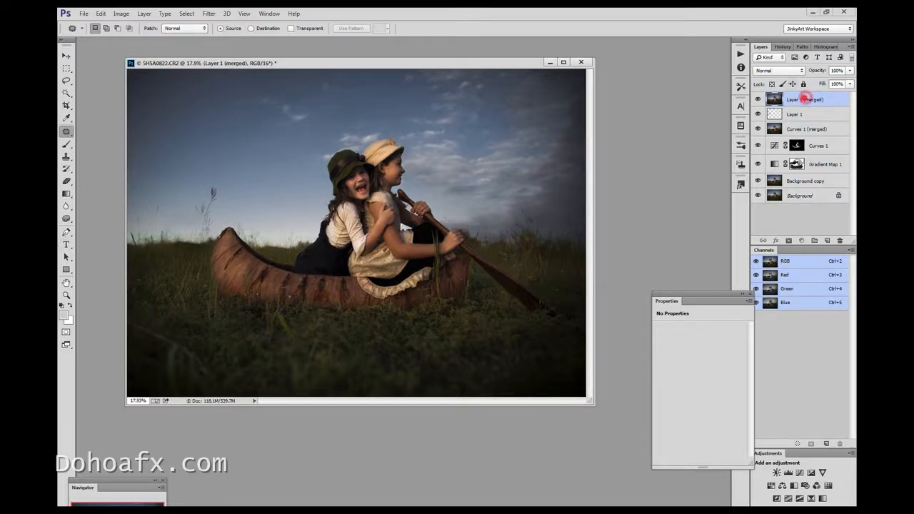
{"action": "key", "text": "ctrl+j"}
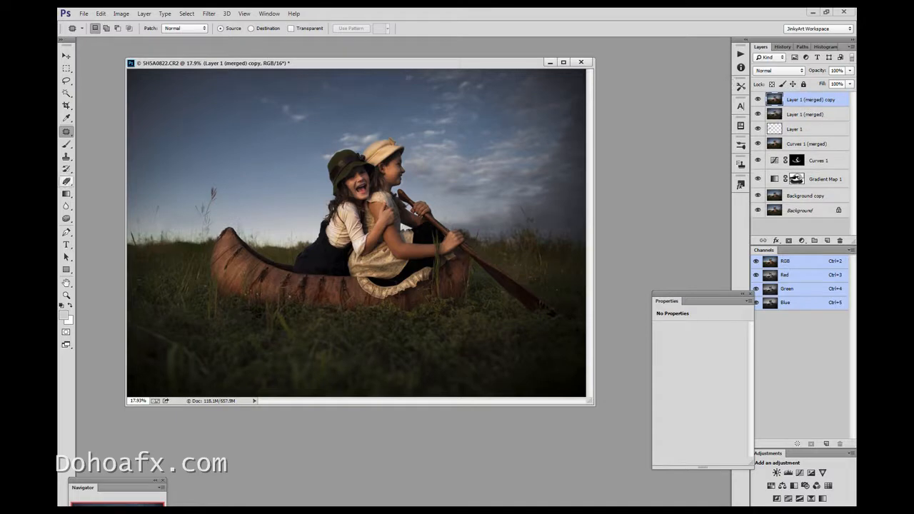
{"action": "left_click", "coordinate": [66, 181]}
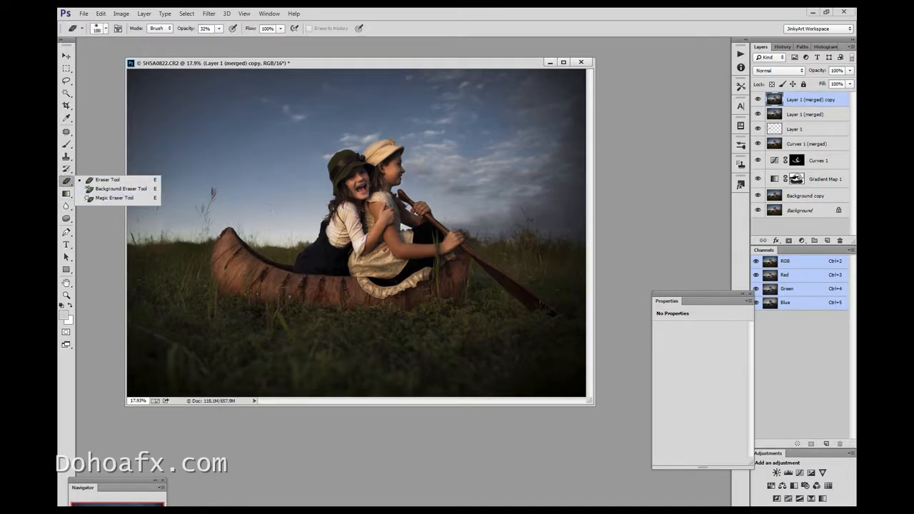
{"action": "left_click_drag", "start_coordinate": [66, 218], "coordinate": [96, 228]}
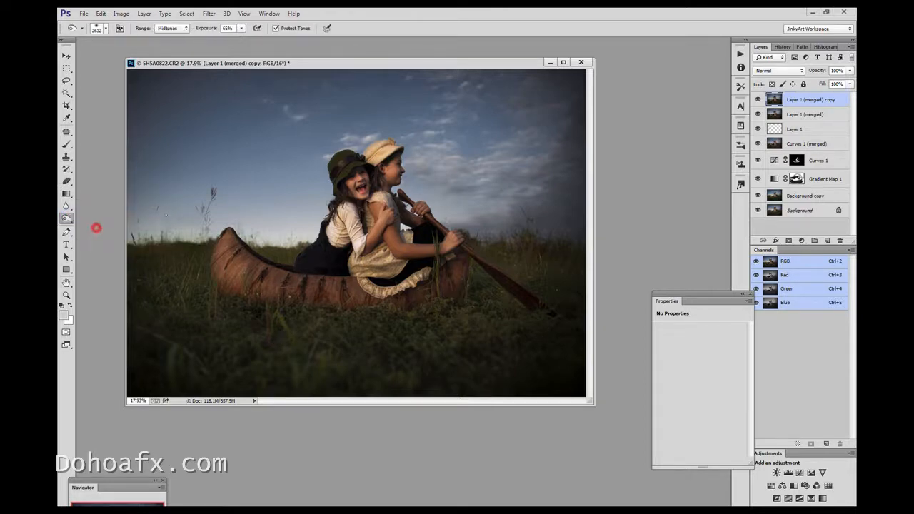
{"action": "left_click_drag", "start_coordinate": [135, 264], "coordinate": [133, 322]}
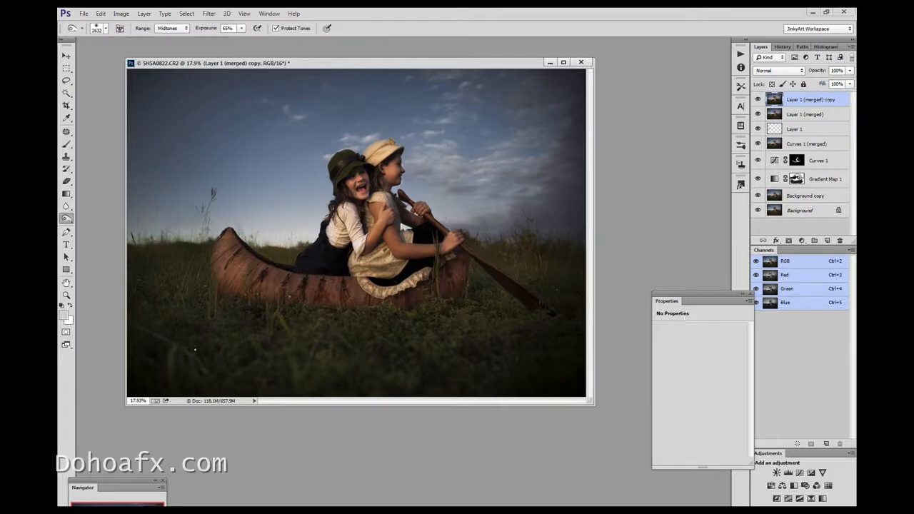
{"action": "left_click_drag", "start_coordinate": [164, 257], "coordinate": [168, 319]}
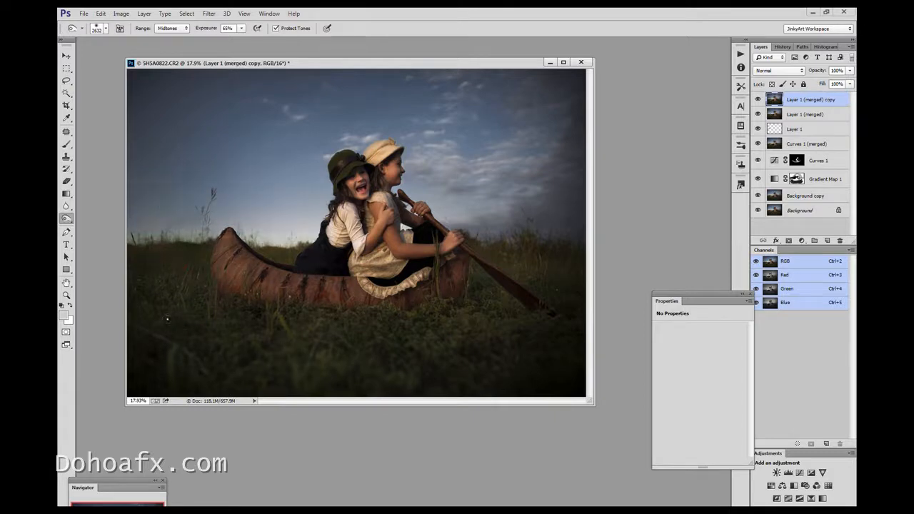
Add a Photo Filter adjustment layer using Warming Filter (85) at 60% density
{"action": "left_click_drag", "start_coordinate": [516, 60], "coordinate": [491, 74]}
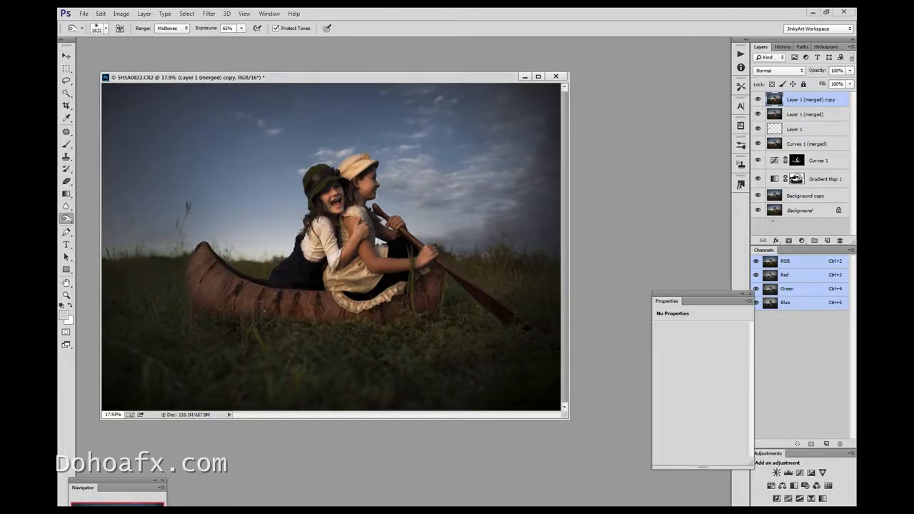
{"action": "left_click", "coordinate": [802, 241]}
{"action": "left_click", "coordinate": [813, 374]}
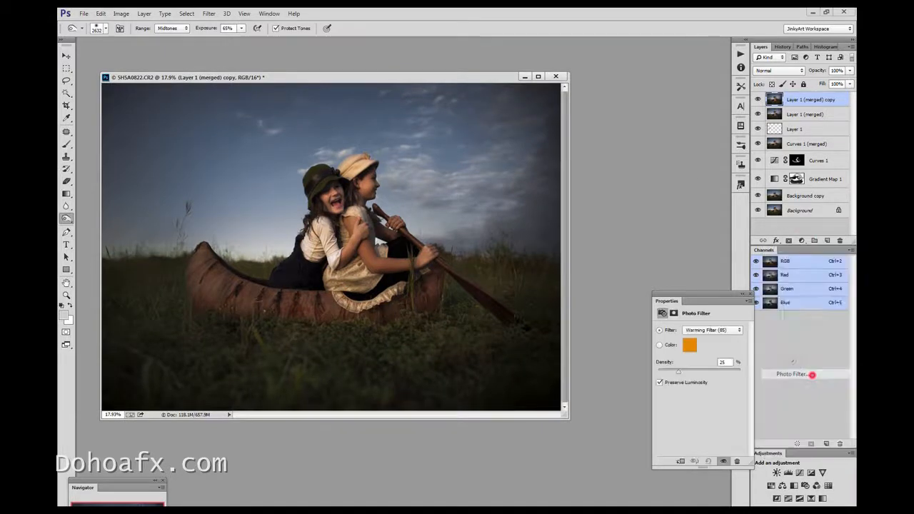
{"action": "left_click_drag", "start_coordinate": [679, 372], "coordinate": [688, 372]}
{"action": "left_click_drag", "start_coordinate": [689, 359], "coordinate": [693, 359]}
{"action": "key", "text": "b"}
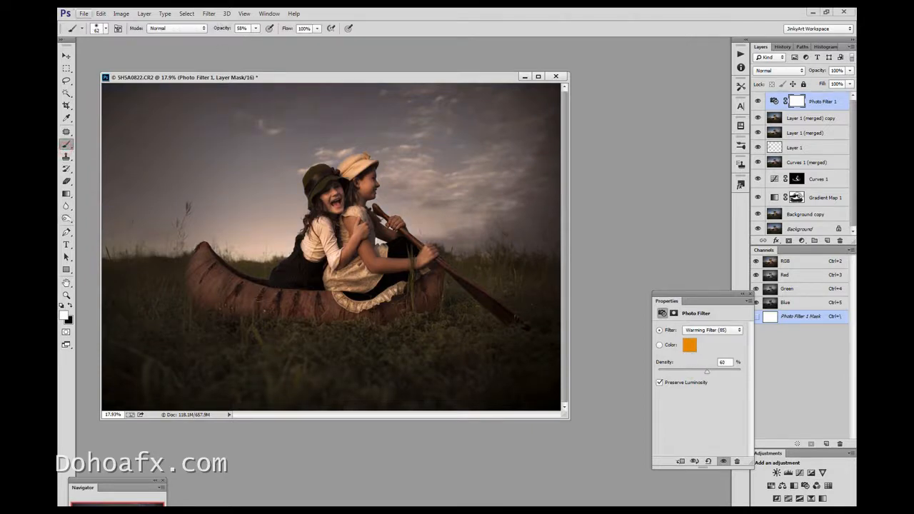
Paint on the Photo Filter 1 layer mask with a soft brush to reduce the warming effect over the two girls
{"action": "left_click", "coordinate": [97, 29]}
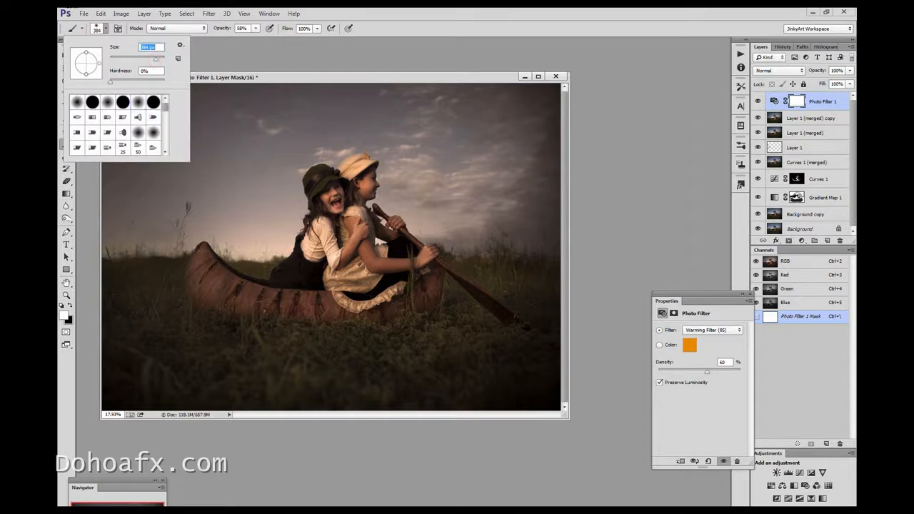
{"action": "left_click", "coordinate": [70, 305]}
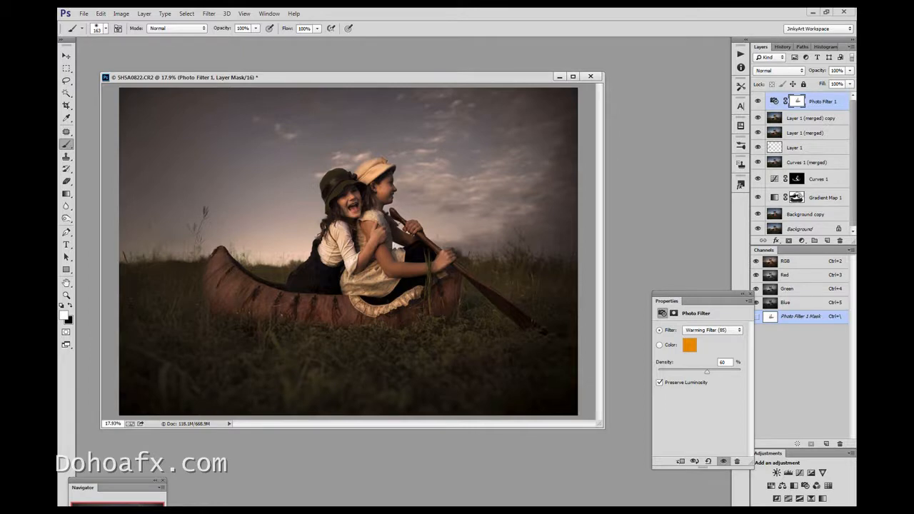
{"action": "left_click_drag", "start_coordinate": [400, 78], "coordinate": [431, 80]}
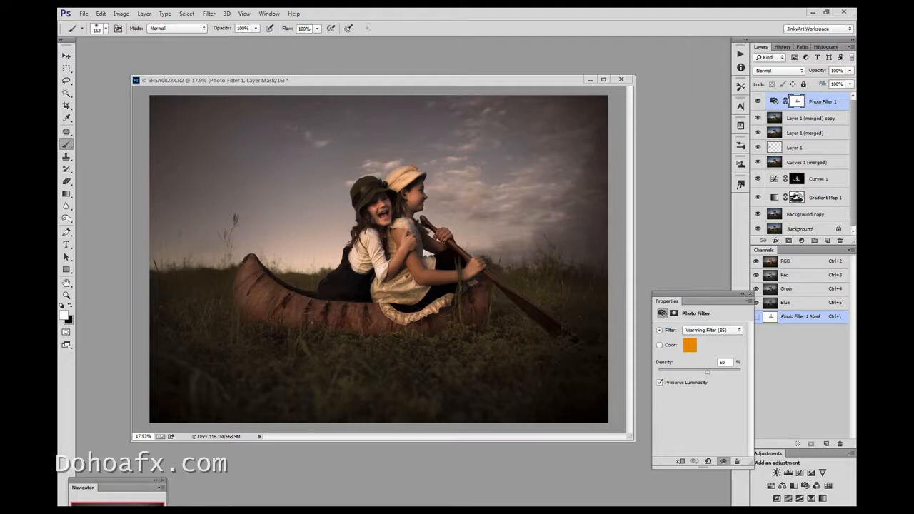
Merge copies of the layers from Photo Filter 1 down to Curves 1 (merged) into a new layer and duplicate it
{"action": "left_click", "coordinate": [800, 162], "text": "shift"}
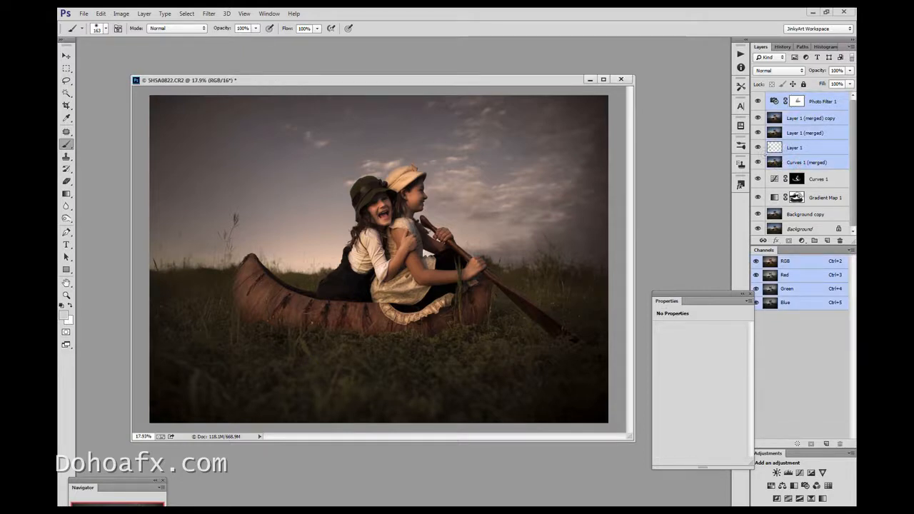
{"action": "key", "text": "ctrl+alt+e"}
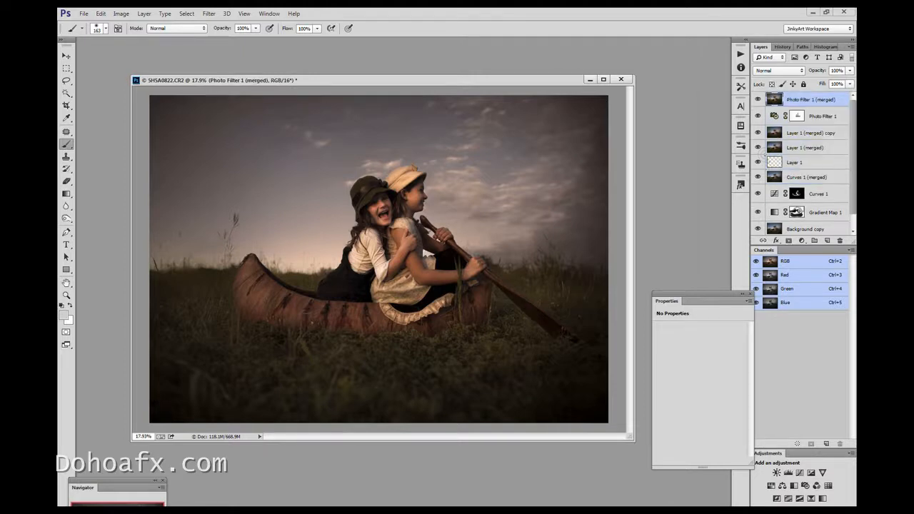
{"action": "key", "text": "ctrl+j"}
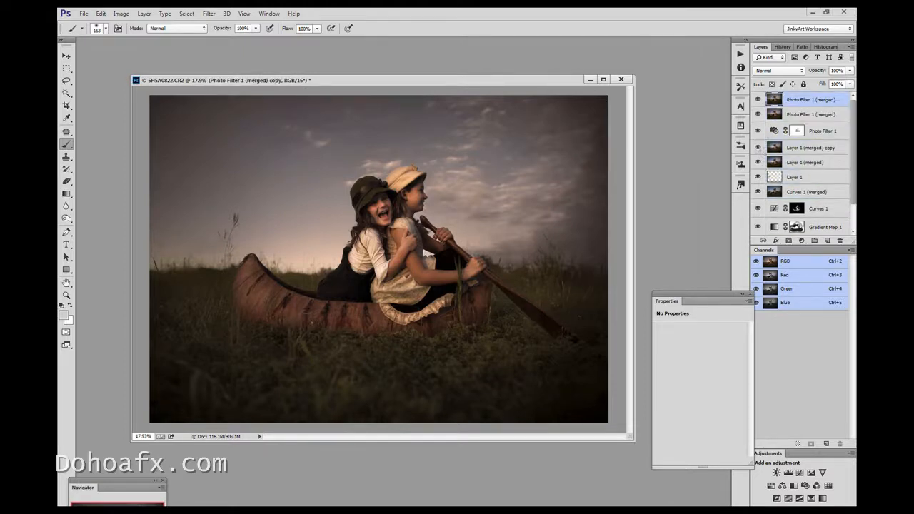
Try Auto Tone on the duplicated layer and undo it
{"action": "left_click", "coordinate": [121, 13]}
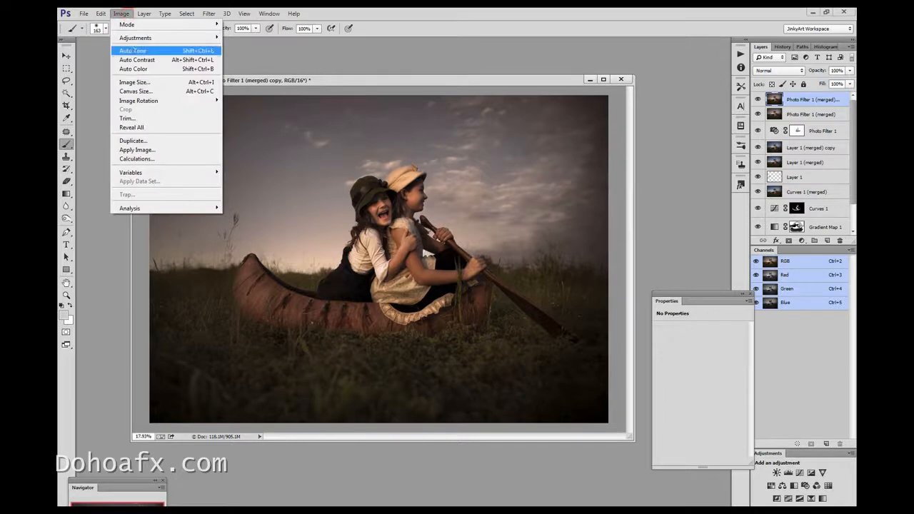
{"action": "left_click", "coordinate": [151, 50]}
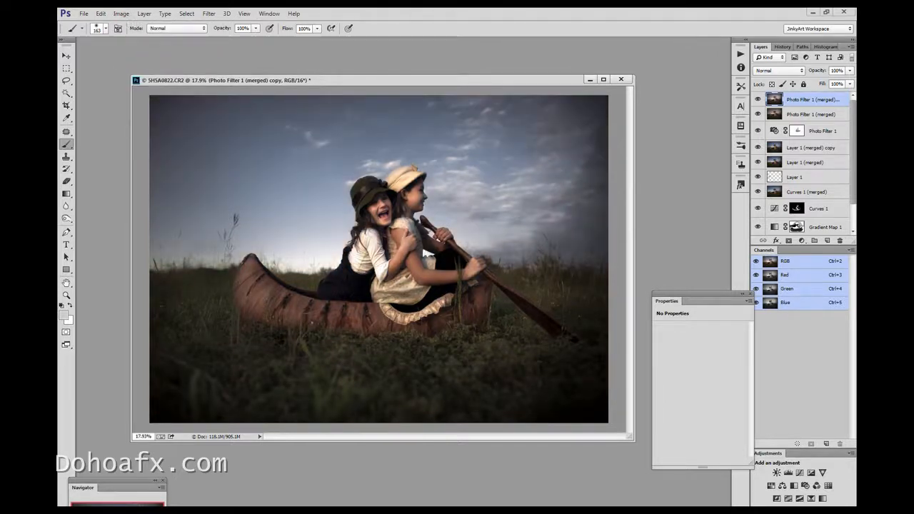
{"action": "left_click", "coordinate": [121, 13]}
{"action": "left_click", "coordinate": [100, 22]}
Apply Auto Color to the duplicated layer and compare the image with the layer hidden and shown
{"action": "left_click", "coordinate": [121, 13]}
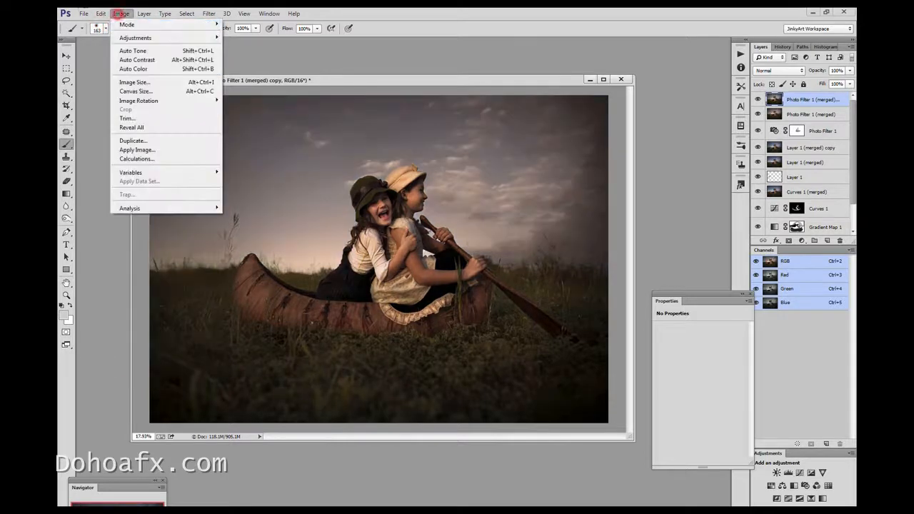
{"action": "left_click", "coordinate": [129, 67]}
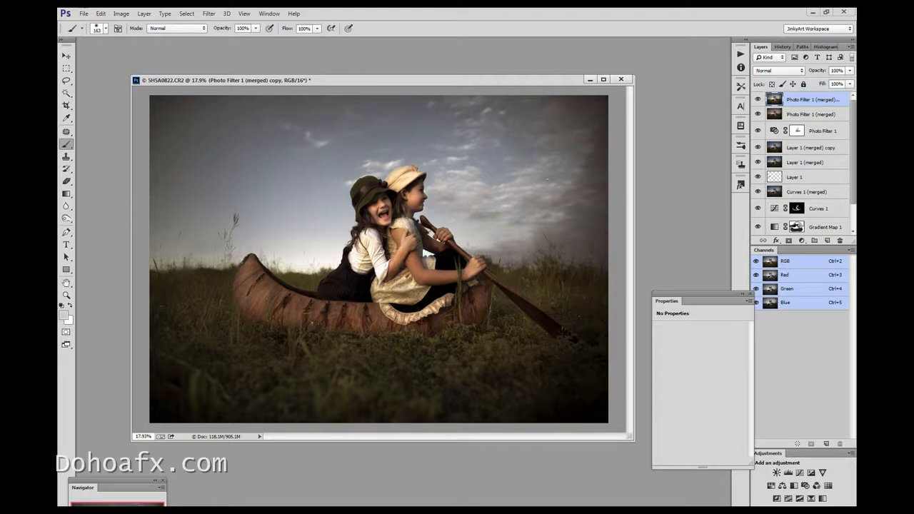
{"action": "left_click", "coordinate": [758, 99]}
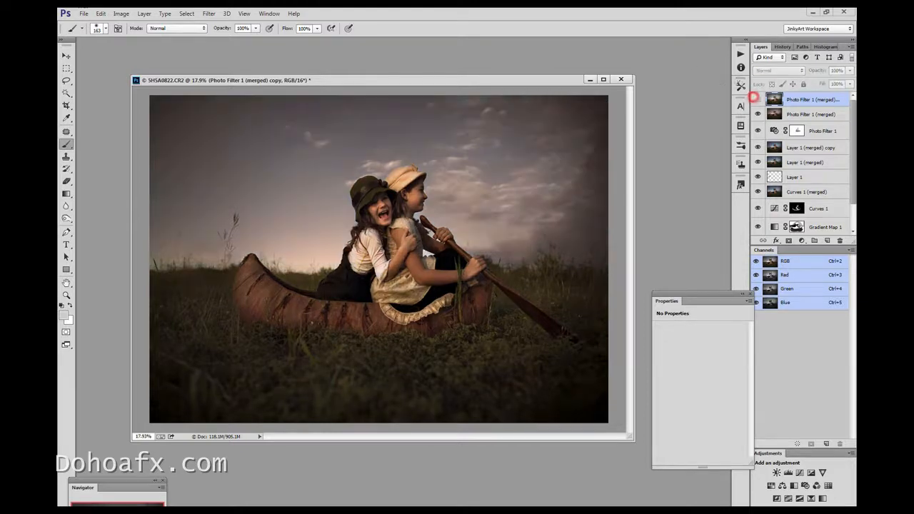
{"action": "left_click", "coordinate": [758, 99]}
{"action": "left_click", "coordinate": [758, 99]}
{"action": "left_click", "coordinate": [758, 100]}
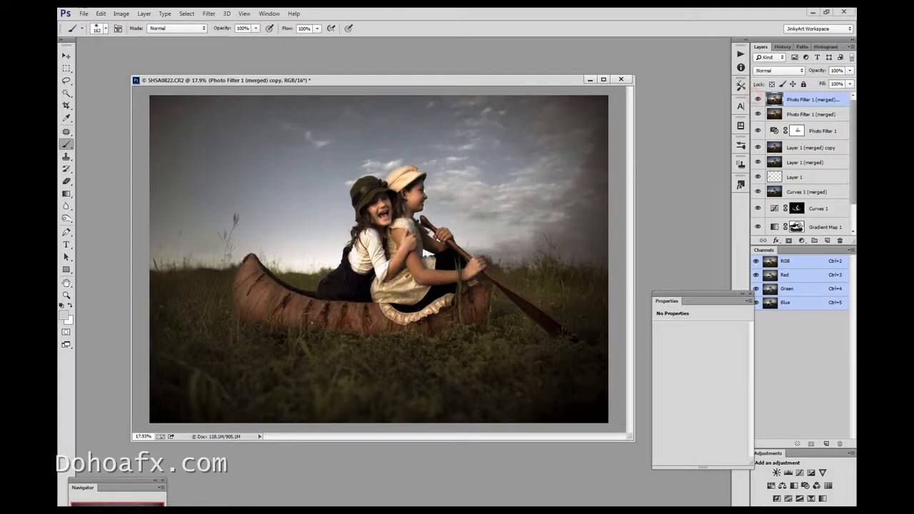
Lower the Auto Color layer's opacity to 84% and compare the image with and without it
{"action": "left_click", "coordinate": [850, 71]}
{"action": "left_click_drag", "start_coordinate": [846, 82], "coordinate": [841, 81]}
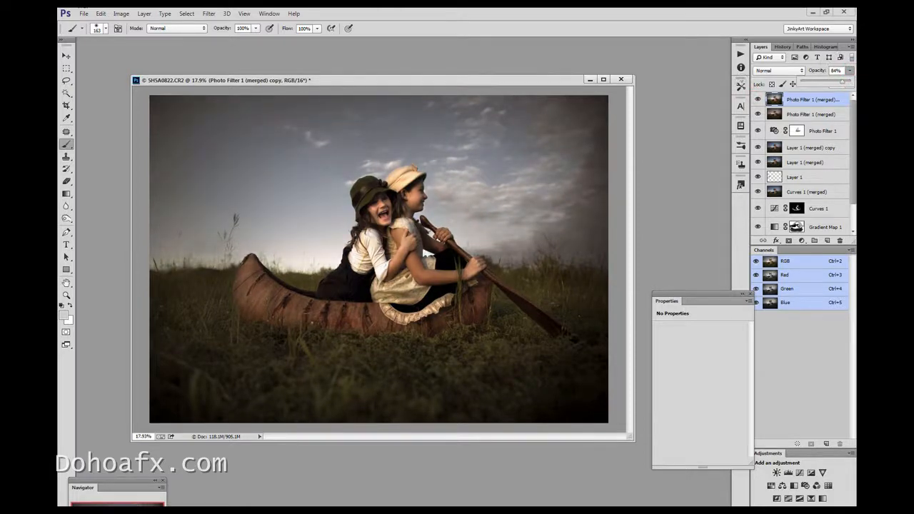
{"action": "left_click", "coordinate": [758, 100]}
{"action": "left_click", "coordinate": [758, 100]}
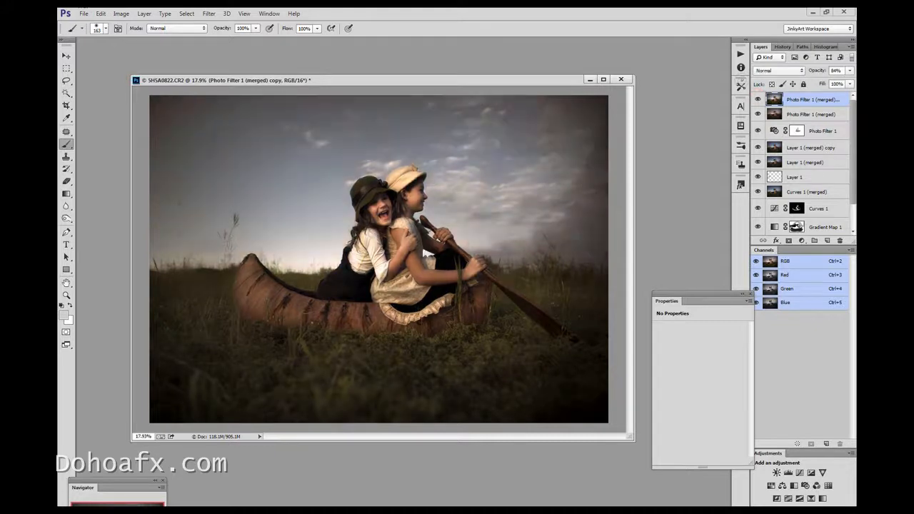
Duplicate the Photo Filter 1 (merged) layer, hide the top Auto Color layer and apply Auto Tone to the new copy
{"action": "left_click", "coordinate": [808, 114]}
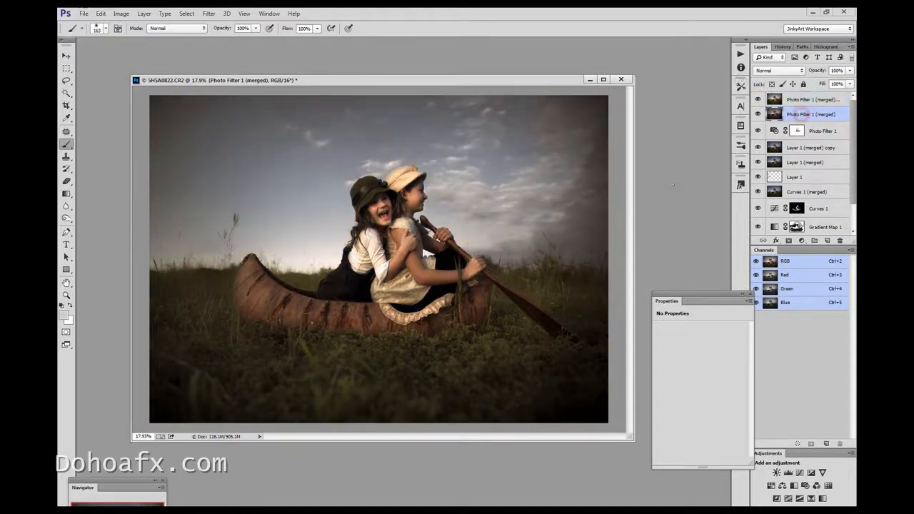
{"action": "key", "text": "ctrl+j"}
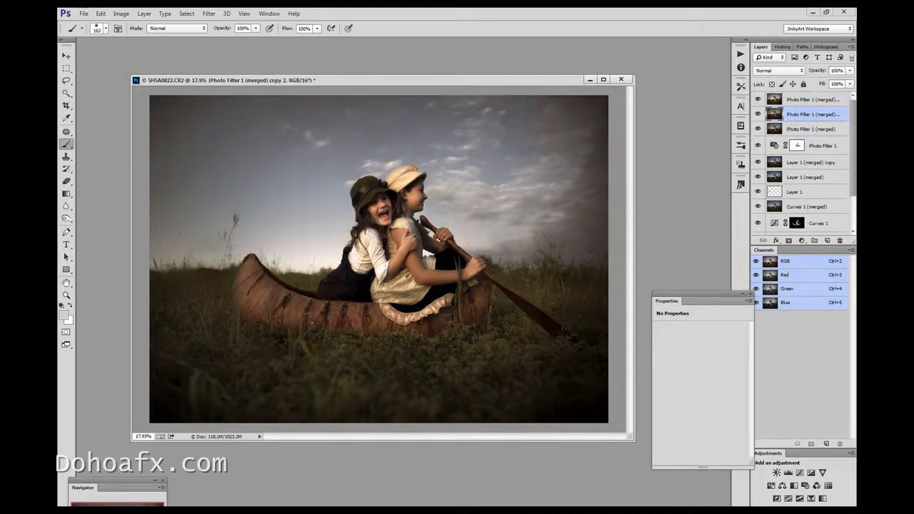
{"action": "left_click", "coordinate": [758, 107]}
{"action": "left_click", "coordinate": [758, 99]}
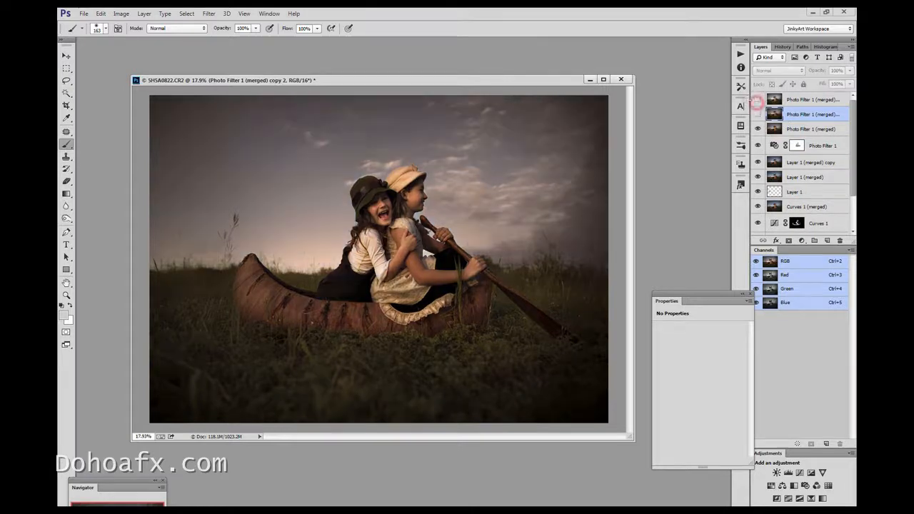
{"action": "left_click", "coordinate": [758, 114]}
{"action": "left_click", "coordinate": [785, 115]}
{"action": "left_click", "coordinate": [121, 14]}
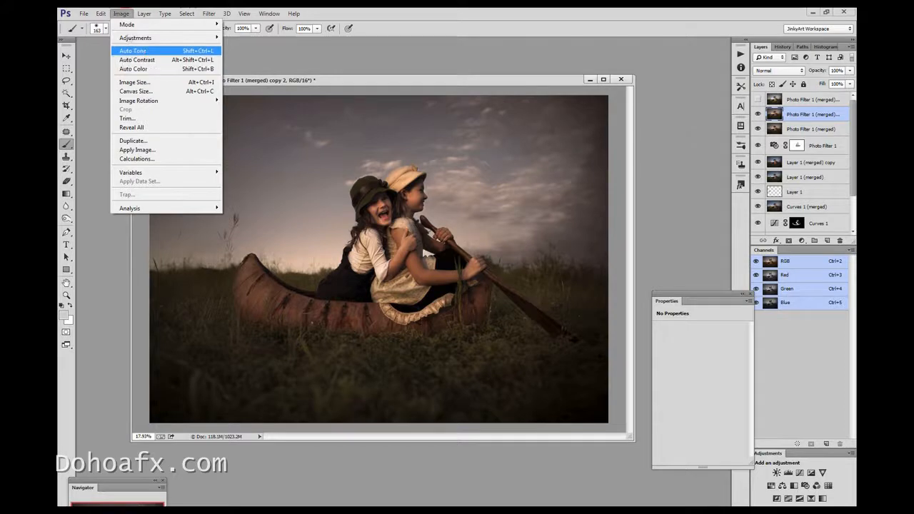
{"action": "left_click", "coordinate": [132, 50]}
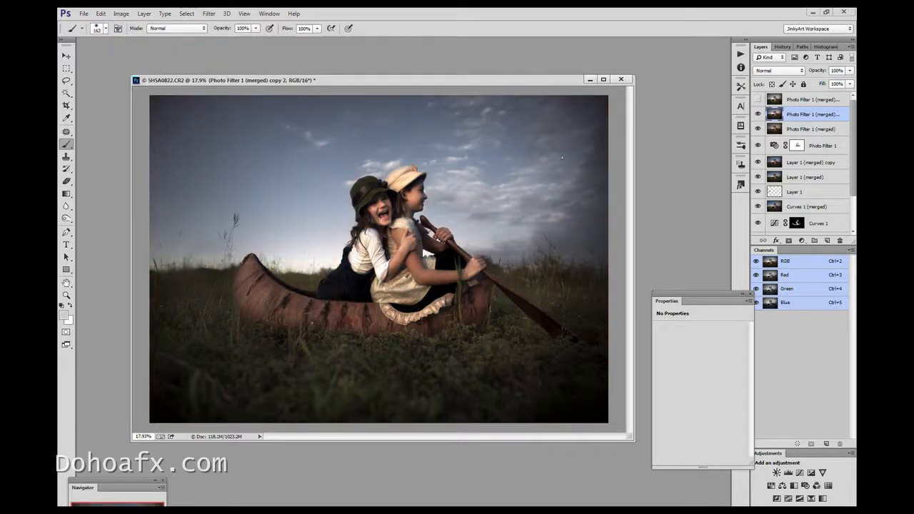
Show the top Auto Color layer again and compare the image with the Auto Tone layer hidden and shown
{"action": "left_click", "coordinate": [758, 100]}
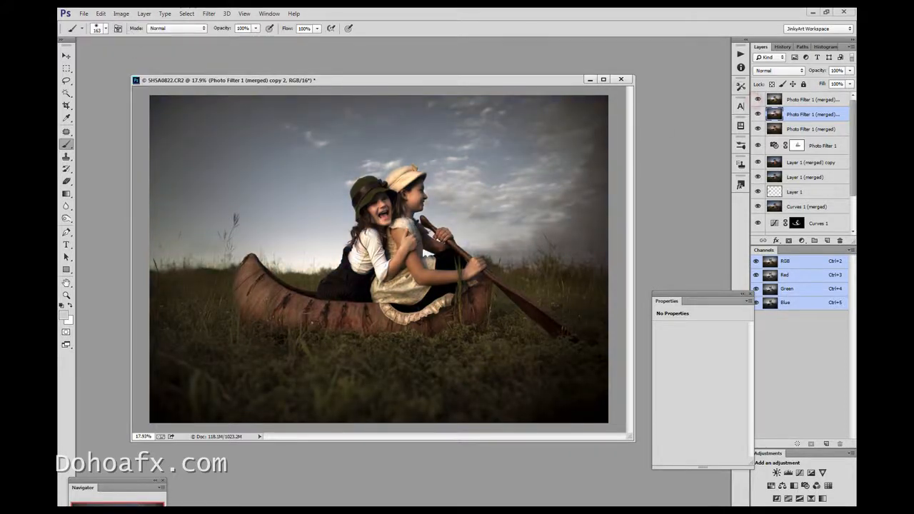
{"action": "left_click", "coordinate": [758, 115]}
{"action": "left_click", "coordinate": [758, 115]}
{"action": "left_click", "coordinate": [758, 115]}
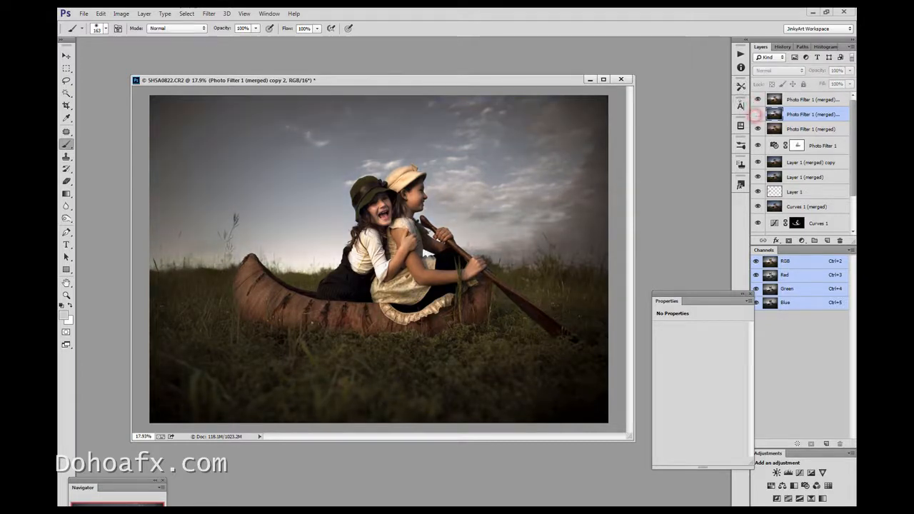
{"action": "left_click", "coordinate": [757, 115]}
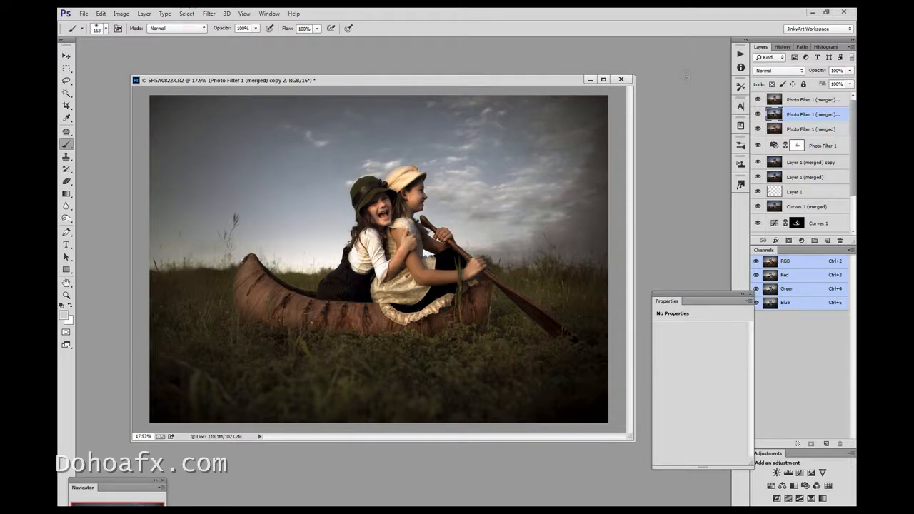
Select both the Auto Color and Auto Tone copies at the top of the layer stack
{"action": "left_click_drag", "start_coordinate": [454, 81], "coordinate": [457, 77]}
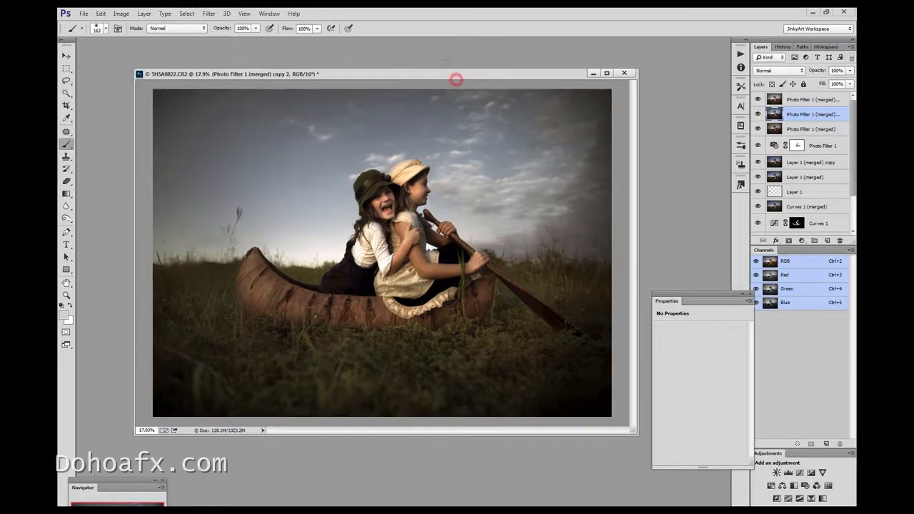
{"action": "key", "text": "z"}
{"action": "left_click", "coordinate": [438, 176]}
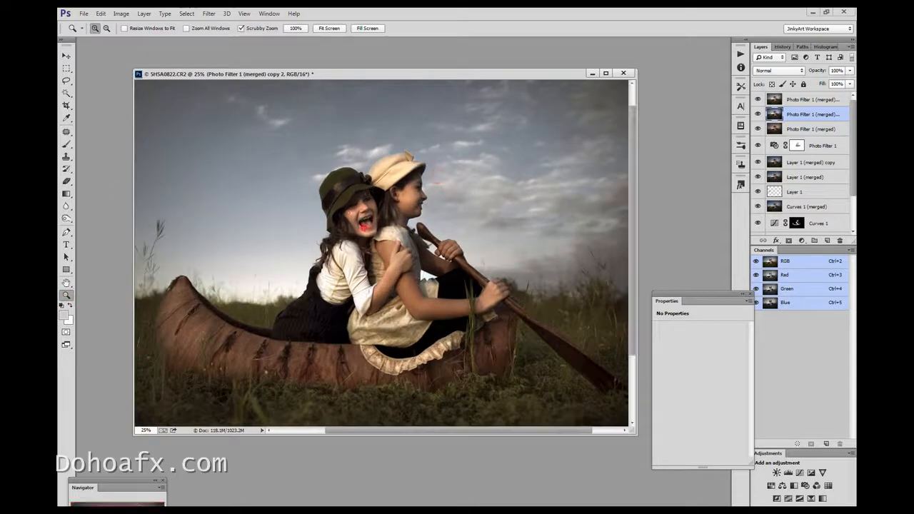
{"action": "left_click", "coordinate": [438, 177]}
{"action": "left_click", "coordinate": [808, 98]}
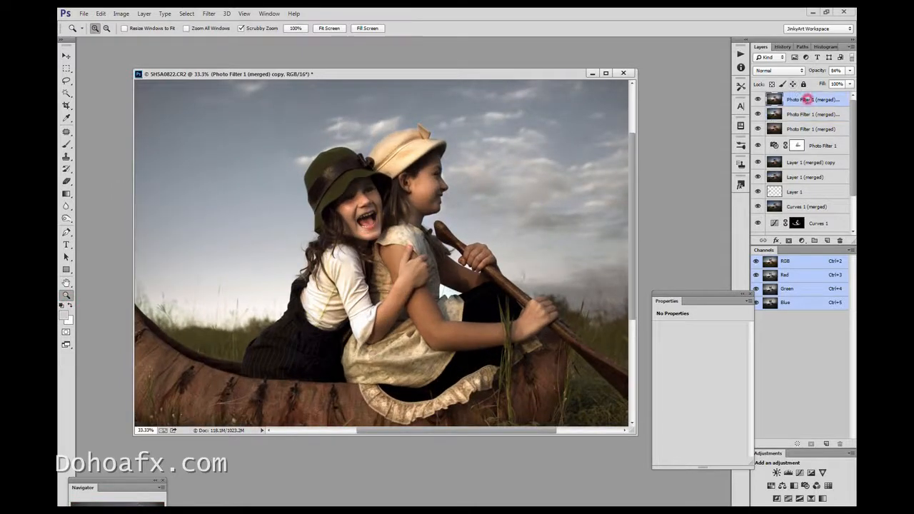
{"action": "left_click", "coordinate": [812, 114], "text": "shift"}
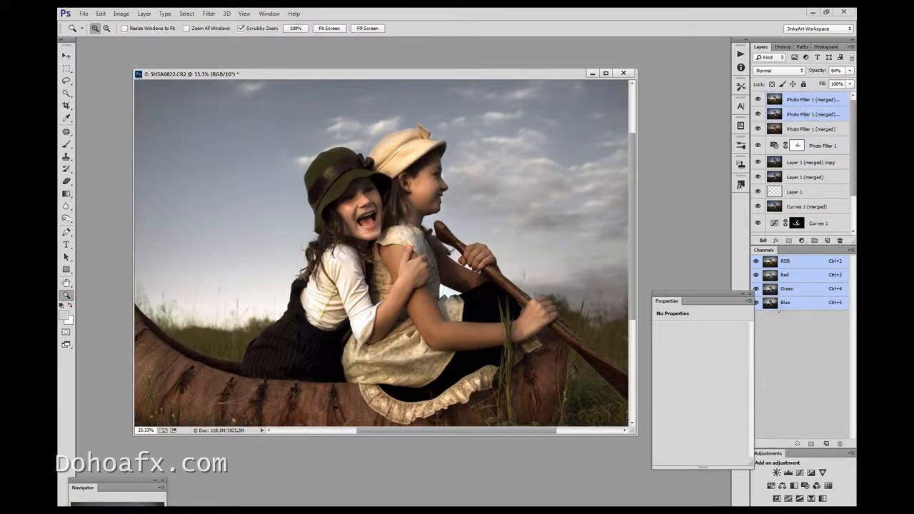
Lasso parts of both girls' faces, the forearms and the hands with a 50 px feather
{"action": "key", "text": "l"}
{"action": "mouse_move", "coordinate": [367, 188]}
{"action": "left_mouse_down"}
{"action": "mouse_move", "coordinate": [376, 193]}
{"action": "mouse_move", "coordinate": [366, 190]}
{"action": "left_mouse_up"}
{"action": "mouse_move", "coordinate": [434, 187]}
{"action": "left_mouse_down"}
{"action": "mouse_move", "coordinate": [421, 166]}
{"action": "mouse_move", "coordinate": [431, 191]}
{"action": "left_mouse_up"}
{"action": "mouse_move", "coordinate": [527, 318]}
{"action": "left_mouse_down"}
{"action": "mouse_move", "coordinate": [464, 319]}
{"action": "mouse_move", "coordinate": [439, 292]}
{"action": "mouse_move", "coordinate": [487, 333]}
{"action": "mouse_move", "coordinate": [550, 323]}
{"action": "left_mouse_up"}
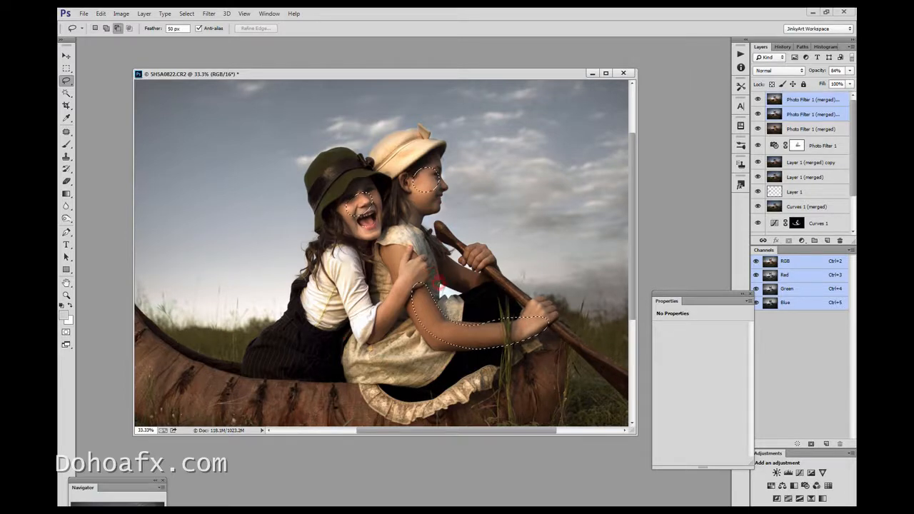
{"action": "mouse_move", "coordinate": [403, 277]}
{"action": "left_mouse_down"}
{"action": "mouse_move", "coordinate": [399, 260]}
{"action": "mouse_move", "coordinate": [390, 323]}
{"action": "mouse_move", "coordinate": [413, 287]}
{"action": "left_mouse_up"}
{"action": "mouse_move", "coordinate": [544, 320]}
{"action": "left_mouse_down"}
{"action": "mouse_move", "coordinate": [545, 311]}
{"action": "mouse_move", "coordinate": [546, 321]}
{"action": "left_mouse_up"}
{"action": "left_click_drag", "start_coordinate": [497, 350], "coordinate": [533, 350]}
{"action": "left_click_drag", "start_coordinate": [532, 311], "coordinate": [479, 309]}
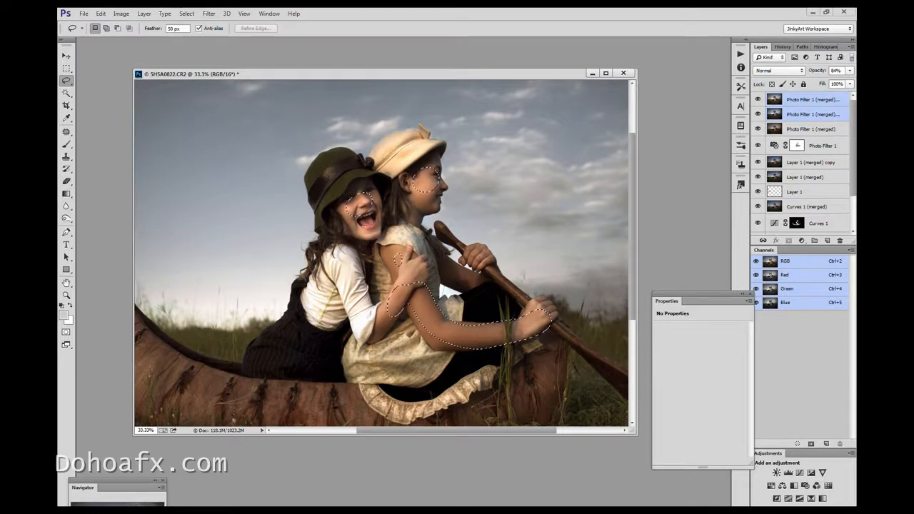
Add a Color Balance adjustment layer to the selected skin with Midtones at Cyan-Red +2 and Yellow-Blue +18
{"action": "left_click", "coordinate": [801, 241]}
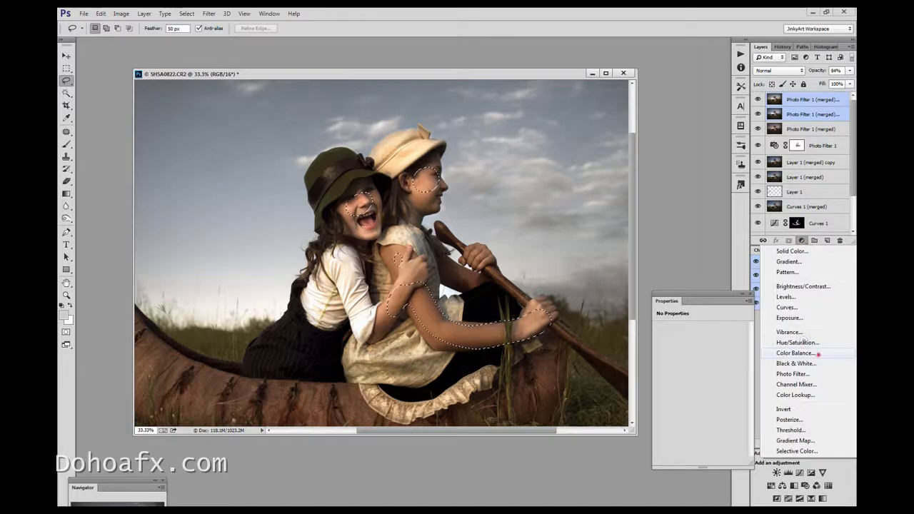
{"action": "left_click", "coordinate": [819, 354]}
{"action": "left_click_drag", "start_coordinate": [687, 385], "coordinate": [693, 386]}
{"action": "left_click_drag", "start_coordinate": [688, 353], "coordinate": [689, 353]}
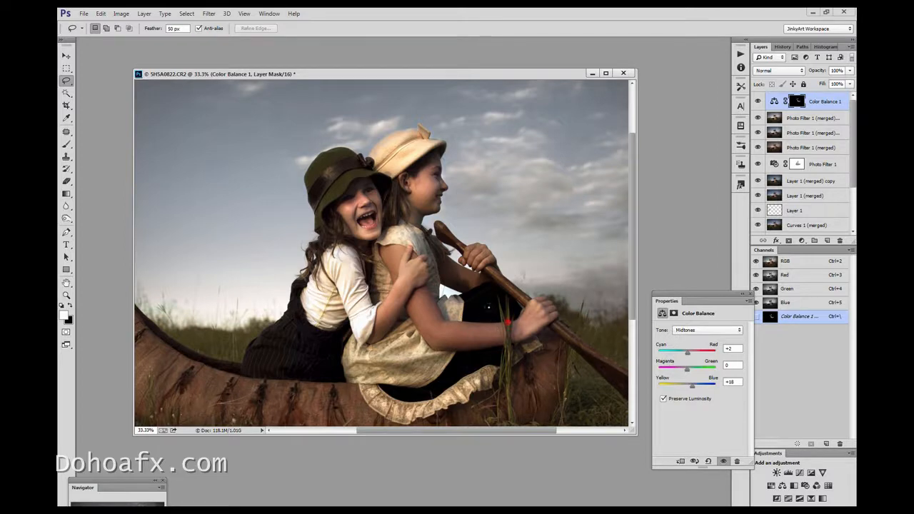
Lasso the rowing girl's near arm and add a Color Balance layer with Midtones at Cyan-Red -2, Magenta-Green +8 and Yellow-Blue 0
{"action": "mouse_move", "coordinate": [413, 293]}
{"action": "left_mouse_down"}
{"action": "mouse_move", "coordinate": [486, 345]}
{"action": "mouse_move", "coordinate": [505, 327]}
{"action": "left_mouse_up"}
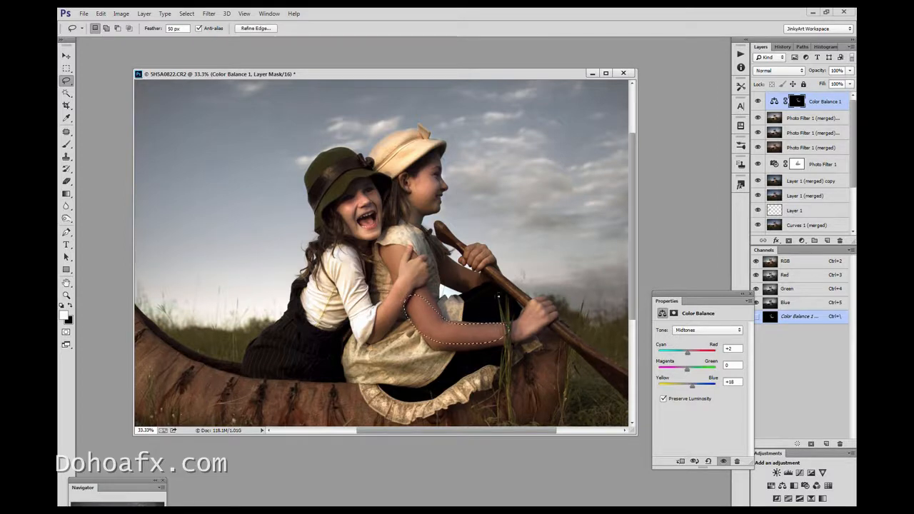
{"action": "left_click", "coordinate": [801, 241]}
{"action": "left_click", "coordinate": [814, 352]}
{"action": "mouse_move", "coordinate": [687, 369]}
{"action": "left_mouse_down"}
{"action": "mouse_move", "coordinate": [675, 358]}
{"action": "mouse_move", "coordinate": [687, 353]}
{"action": "left_mouse_up"}
{"action": "left_click_drag", "start_coordinate": [686, 385], "coordinate": [687, 385]}
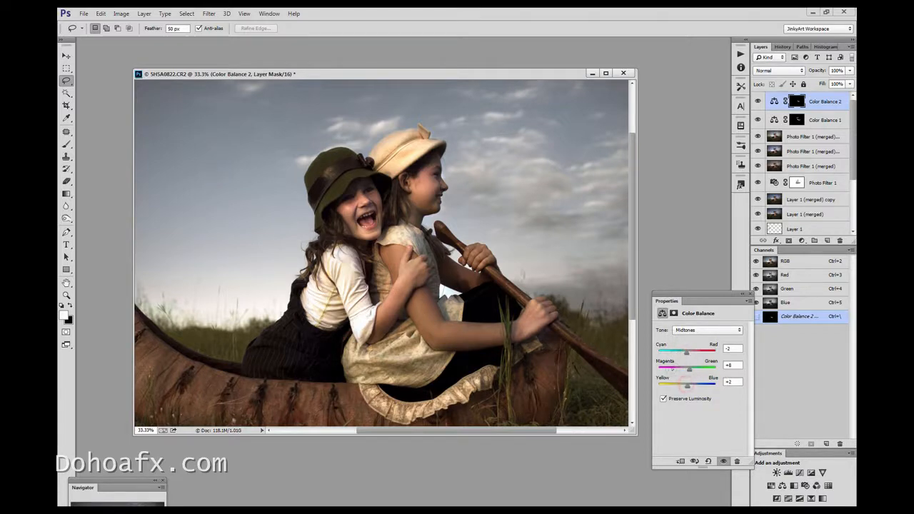
{"action": "left_click", "coordinate": [554, 270]}
Set the lasso feather to 20 px and select the cheek and chin of the laughing girl in the green hat
{"action": "mouse_move", "coordinate": [338, 203]}
{"action": "left_mouse_down"}
{"action": "mouse_move", "coordinate": [353, 228]}
{"action": "mouse_move", "coordinate": [339, 205]}
{"action": "left_mouse_up"}
{"action": "double_click", "coordinate": [172, 29]}
{"action": "type", "text": "3"}
{"action": "type", "text": "0"}
{"action": "left_click", "coordinate": [368, 240]}
{"action": "mouse_move", "coordinate": [368, 240]}
{"action": "left_mouse_down"}
{"action": "mouse_move", "coordinate": [344, 214]}
{"action": "mouse_move", "coordinate": [366, 240]}
{"action": "left_mouse_up"}
Add a Color Balance layer to the selected face area with Midtones at Cyan-Red +2, Magenta-Green +8 and Yellow-Blue +3
{"action": "left_click", "coordinate": [802, 241]}
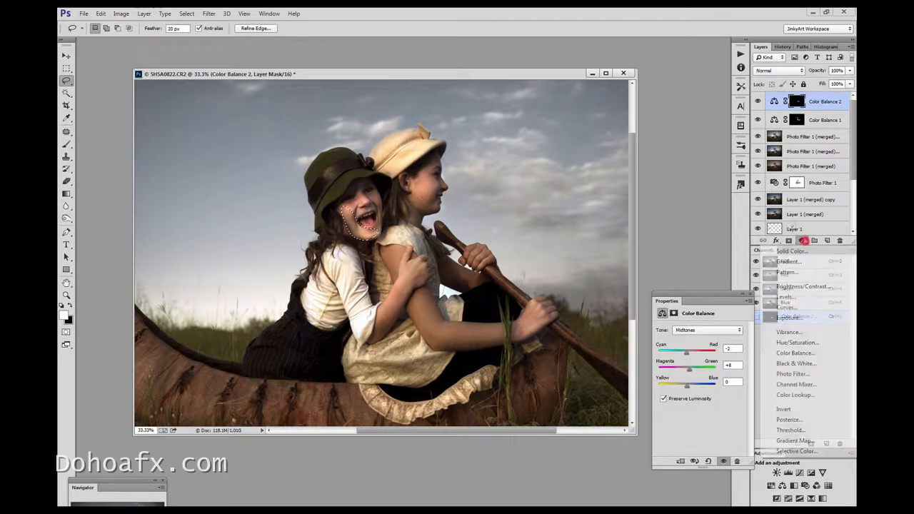
{"action": "left_click", "coordinate": [798, 353]}
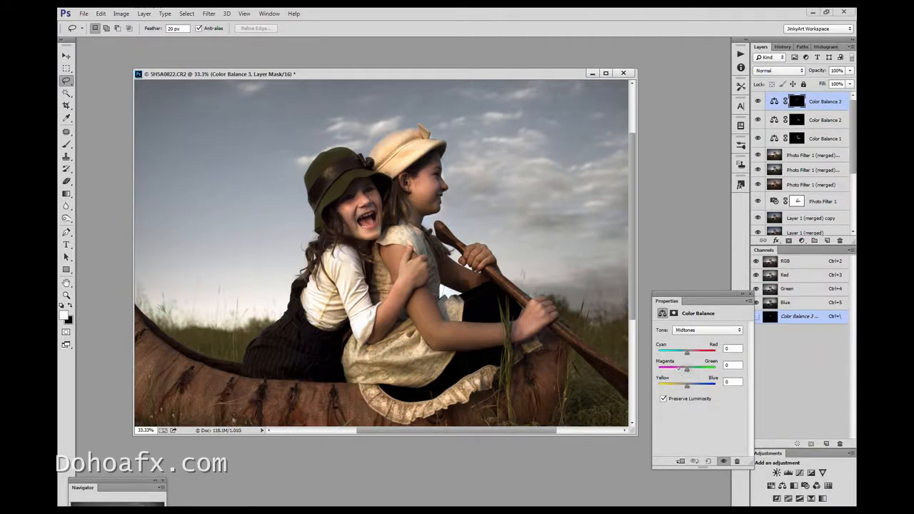
{"action": "left_click_drag", "start_coordinate": [687, 386], "coordinate": [690, 386]}
{"action": "left_click_drag", "start_coordinate": [688, 353], "coordinate": [689, 370]}
{"action": "left_click", "coordinate": [245, 13]}
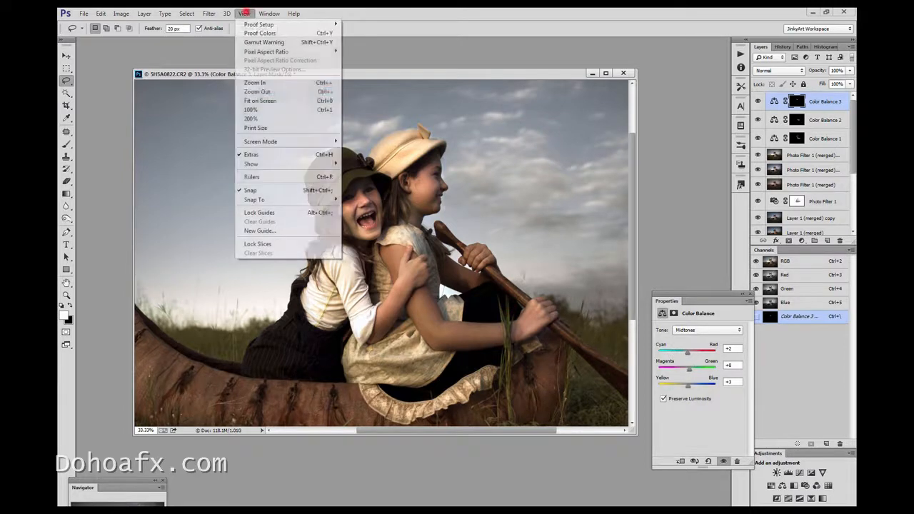
Select the laughing girl's cheek and the rowing girl's near arm with the Lasso at a 40 px feather
{"action": "left_click", "coordinate": [261, 102]}
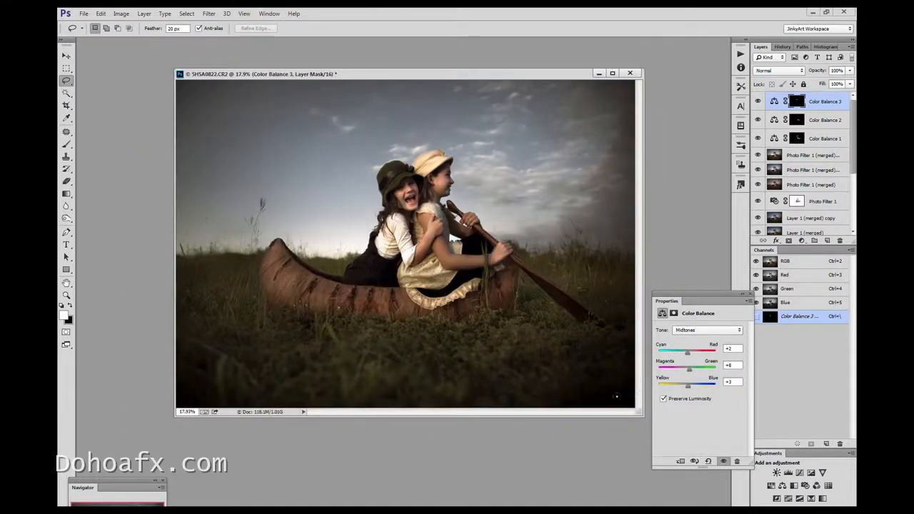
{"action": "left_click", "coordinate": [506, 295]}
{"action": "left_click_drag", "start_coordinate": [439, 244], "coordinate": [437, 247]}
{"action": "mouse_move", "coordinate": [417, 207]}
{"action": "left_mouse_down"}
{"action": "mouse_move", "coordinate": [391, 187]}
{"action": "mouse_move", "coordinate": [412, 210]}
{"action": "mouse_move", "coordinate": [391, 191]}
{"action": "mouse_move", "coordinate": [413, 201]}
{"action": "left_mouse_up"}
{"action": "mouse_move", "coordinate": [435, 237]}
{"action": "left_mouse_down"}
{"action": "mouse_move", "coordinate": [454, 265]}
{"action": "mouse_move", "coordinate": [502, 265]}
{"action": "left_mouse_up"}
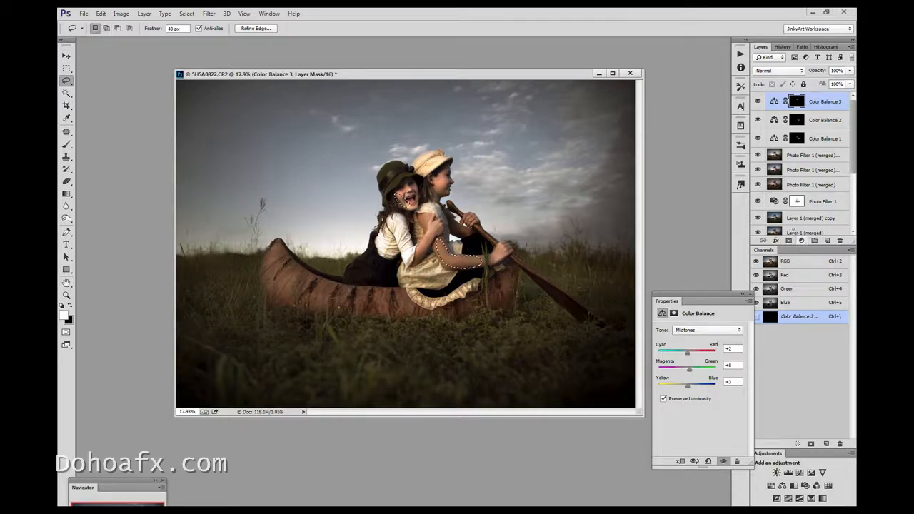
Add a Color Balance layer to the selected skin with Midtones at Cyan-Red +8, Magenta-Green +3 and Yellow-Blue +7
{"action": "left_click", "coordinate": [801, 241]}
{"action": "left_click", "coordinate": [796, 353]}
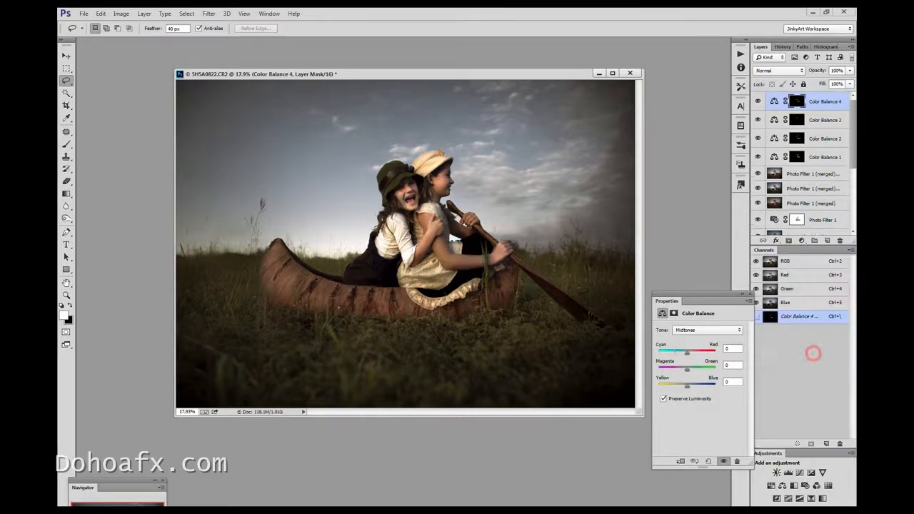
{"action": "left_click_drag", "start_coordinate": [687, 369], "coordinate": [684, 369]}
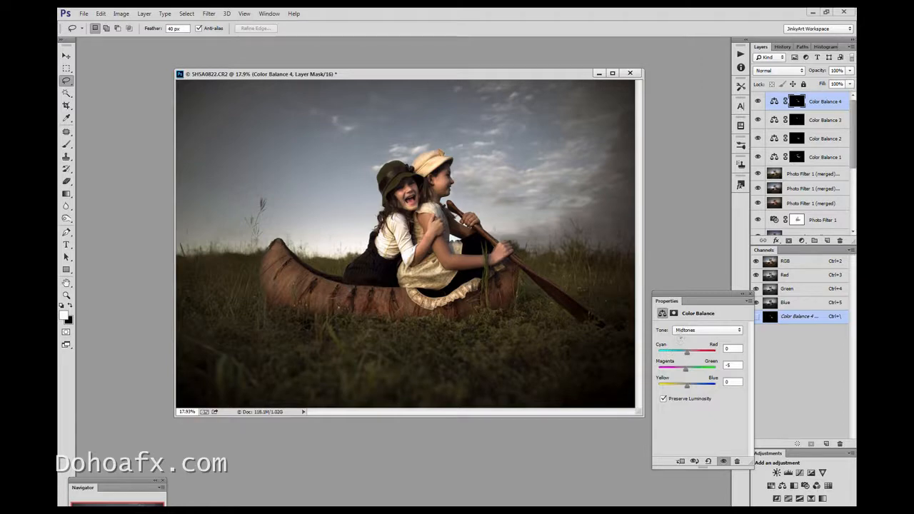
{"action": "left_click_drag", "start_coordinate": [689, 353], "coordinate": [690, 352]}
{"action": "left_click_drag", "start_coordinate": [687, 386], "coordinate": [689, 386]}
{"action": "left_click_drag", "start_coordinate": [686, 369], "coordinate": [687, 369]}
{"action": "left_click_drag", "start_coordinate": [684, 369], "coordinate": [683, 368]}
{"action": "left_click_drag", "start_coordinate": [672, 361], "coordinate": [670, 362]}
Lasso a narrow patch of the rowing girl's near forearm and add a Hue/Saturation layer with Saturation at +13
{"action": "left_click_drag", "start_coordinate": [489, 260], "coordinate": [486, 259]}
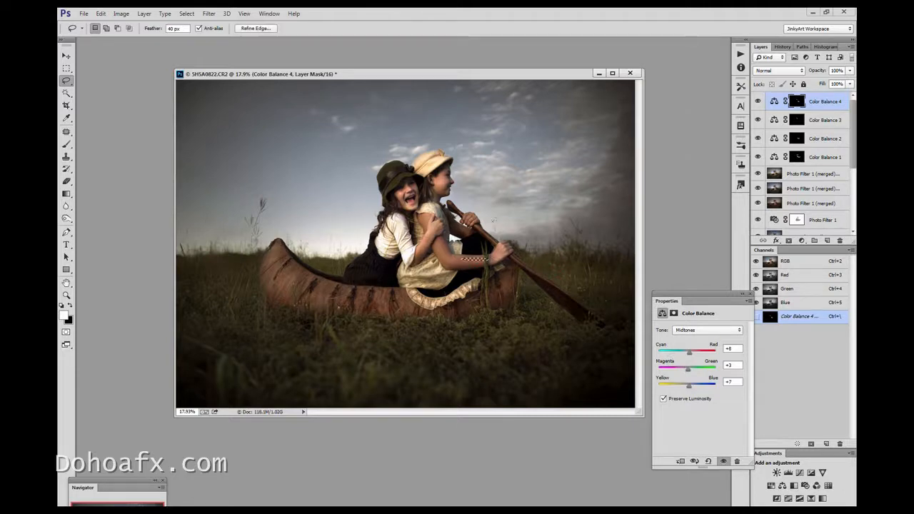
{"action": "left_click", "coordinate": [802, 241]}
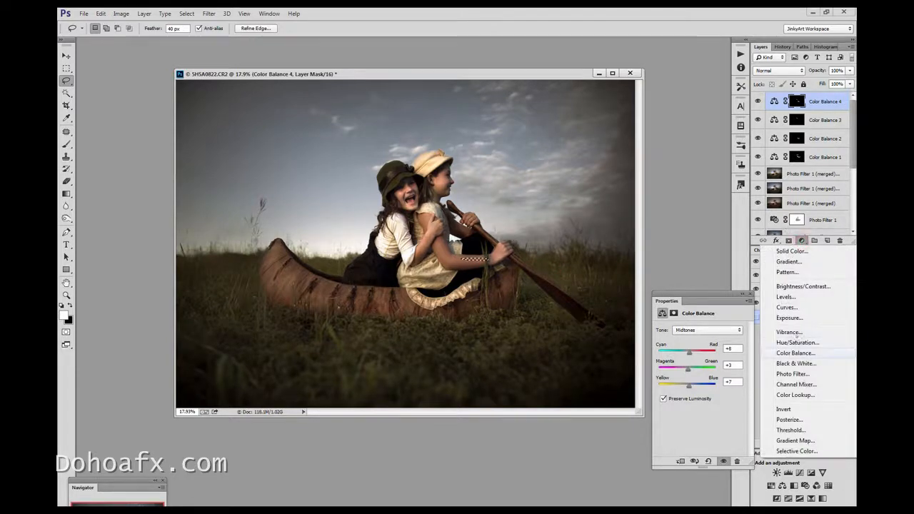
{"action": "left_click", "coordinate": [798, 343]}
{"action": "left_click_drag", "start_coordinate": [699, 384], "coordinate": [706, 385]}
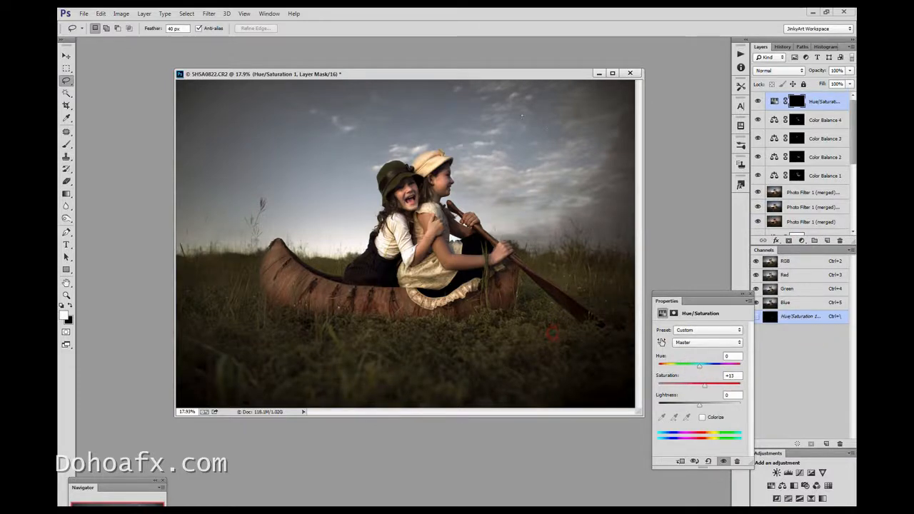
Add a Hue/Saturation adjustment layer to the whole image with Saturation at +12
{"action": "left_click_drag", "start_coordinate": [552, 75], "coordinate": [499, 77]}
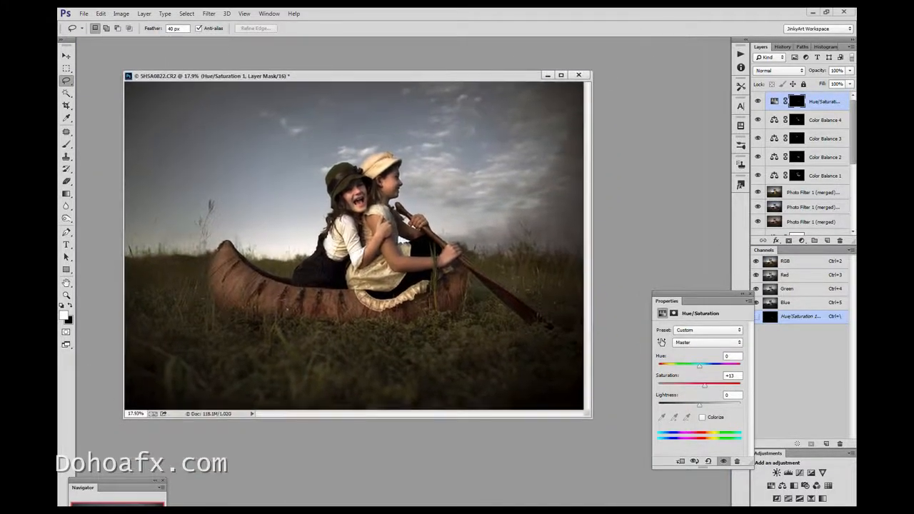
{"action": "left_click", "coordinate": [802, 241]}
{"action": "left_click", "coordinate": [820, 344]}
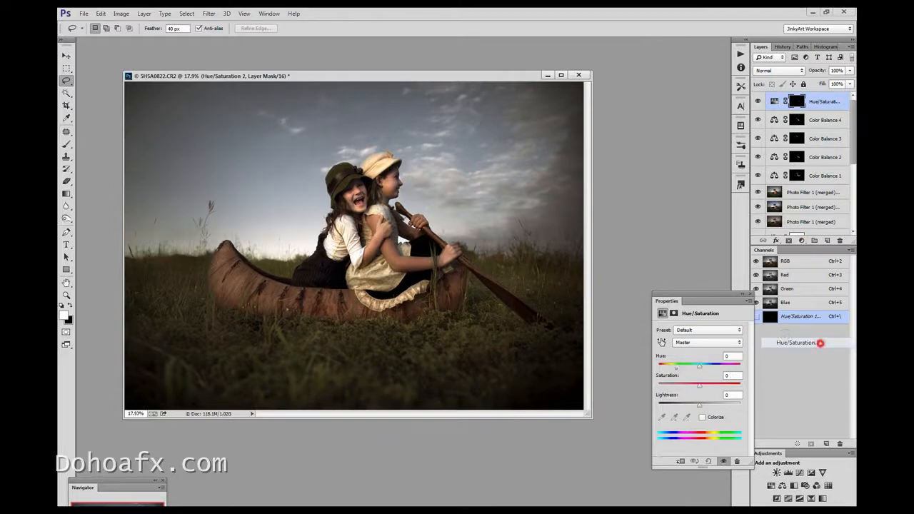
{"action": "mouse_move", "coordinate": [699, 384]}
{"action": "left_mouse_down"}
{"action": "mouse_move", "coordinate": [715, 384]}
{"action": "mouse_move", "coordinate": [706, 384]}
{"action": "left_mouse_up"}
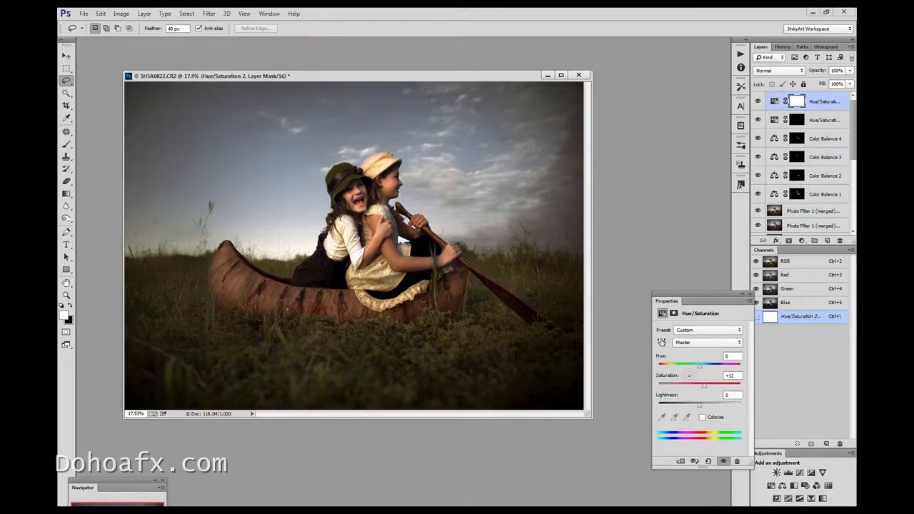
Lasso the laughing girl's white blouse and add a Hue/Saturation layer that reduces its saturation
{"action": "left_click_drag", "start_coordinate": [435, 64], "coordinate": [441, 54]}
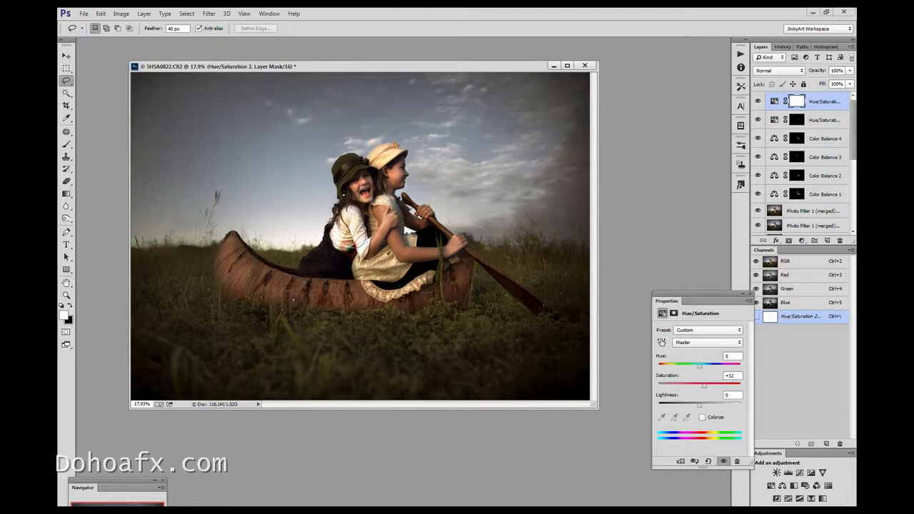
{"action": "left_click", "coordinate": [121, 14]}
{"action": "left_click", "coordinate": [802, 241]}
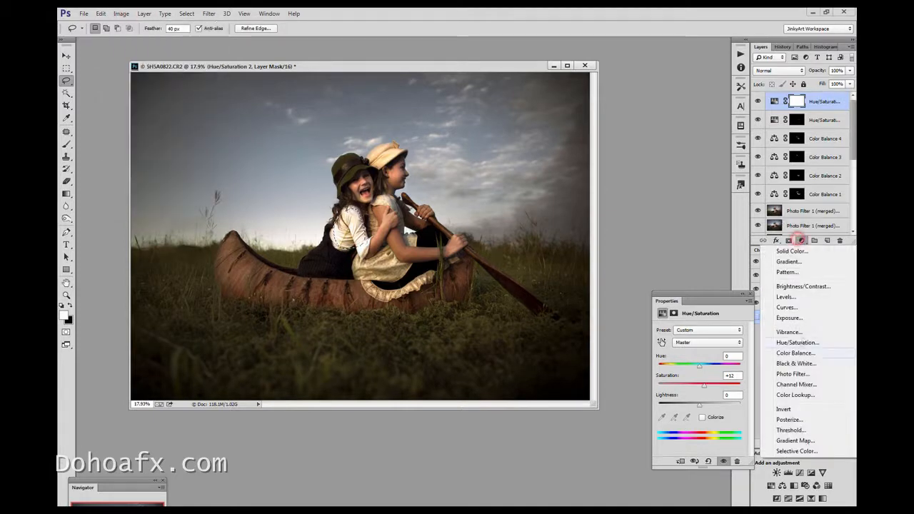
{"action": "left_click", "coordinate": [818, 344]}
{"action": "left_click_drag", "start_coordinate": [699, 386], "coordinate": [688, 386]}
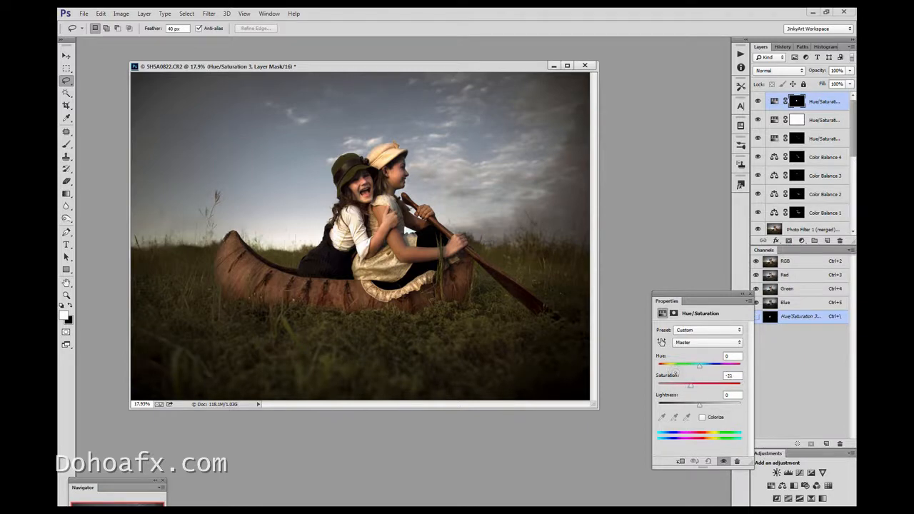
{"action": "left_click_drag", "start_coordinate": [676, 374], "coordinate": [680, 375]}
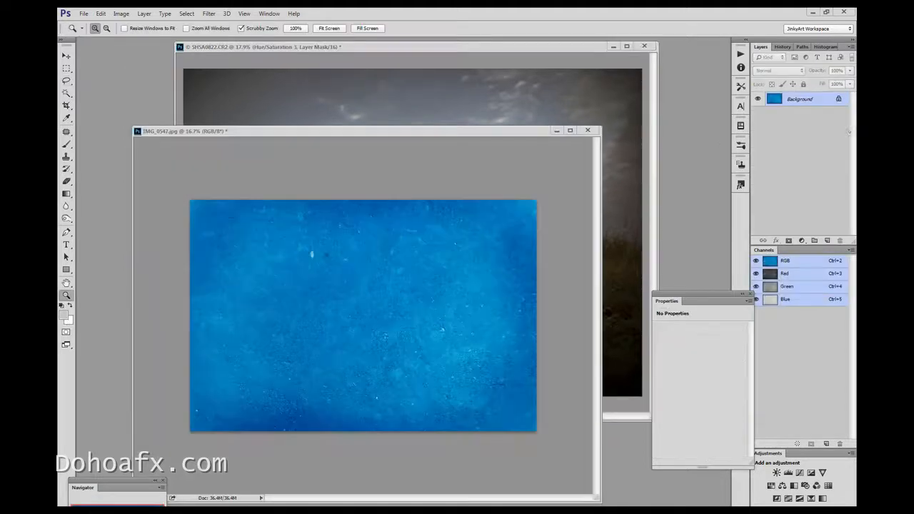
Move the blue texture from IMG_0547.jpg into the canoe photo, accepting the different bit depth, and align it to the upper-left canvas corner
{"action": "left_click", "coordinate": [68, 54]}
{"action": "left_click", "coordinate": [288, 251]}
{"action": "left_click_drag", "start_coordinate": [280, 84], "coordinate": [280, 85]}
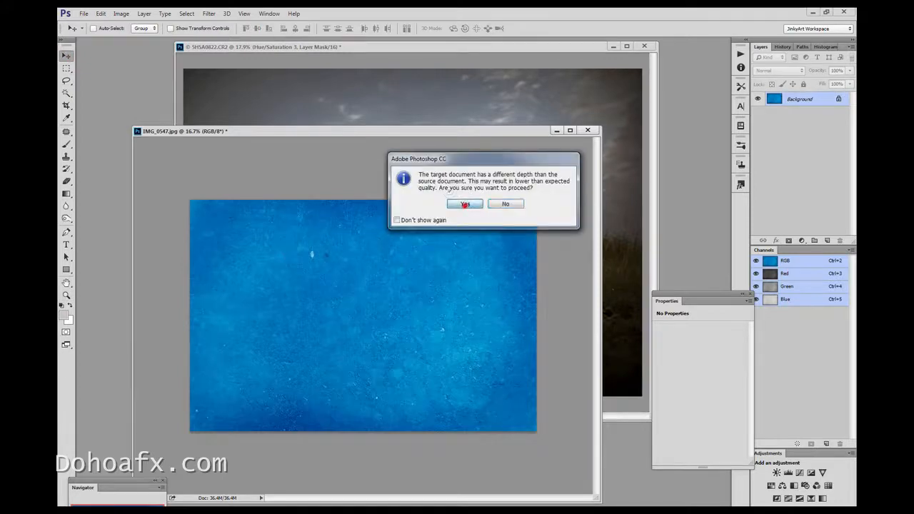
{"action": "left_click", "coordinate": [465, 203]}
{"action": "left_click", "coordinate": [552, 245]}
{"action": "mouse_move", "coordinate": [416, 191]}
{"action": "left_mouse_down"}
{"action": "mouse_move", "coordinate": [425, 217]}
{"action": "mouse_move", "coordinate": [399, 188]}
{"action": "left_mouse_up"}
Scale the blue texture with Free Transform until it covers the whole canvas, and close the IMG_0547.jpg document
{"action": "left_click", "coordinate": [101, 13]}
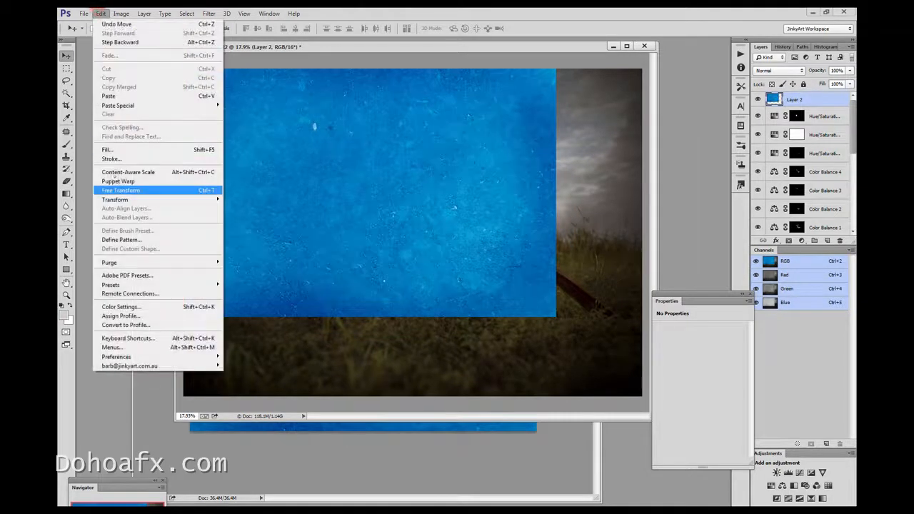
{"action": "left_click", "coordinate": [128, 191]}
{"action": "left_click_drag", "start_coordinate": [555, 316], "coordinate": [641, 396]}
{"action": "left_click", "coordinate": [66, 56]}
{"action": "left_click", "coordinate": [445, 199]}
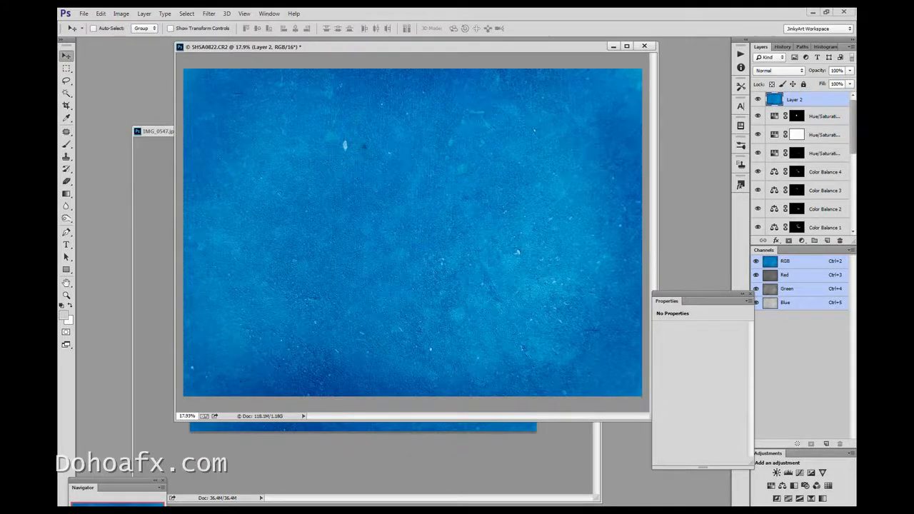
{"action": "left_click", "coordinate": [316, 459]}
{"action": "left_click", "coordinate": [550, 128]}
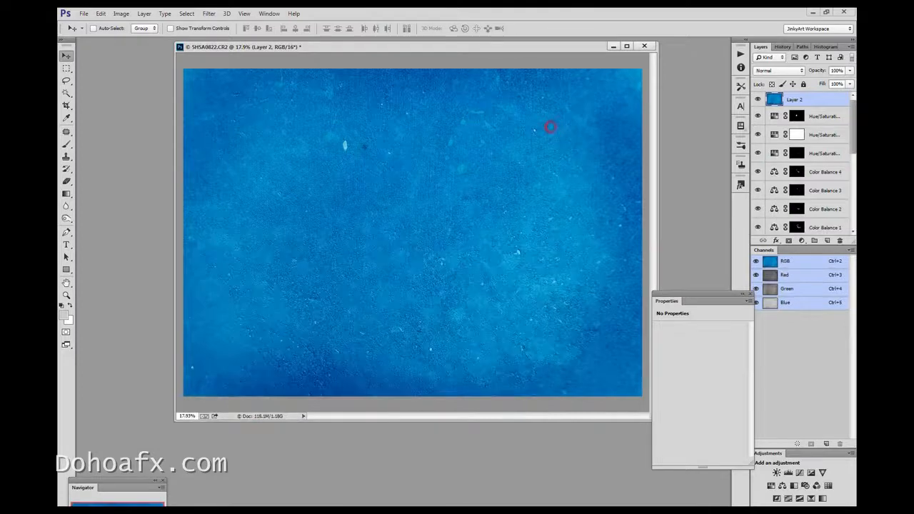
Set the blue texture layer's blend mode to Multiply and its opacity to 34%
{"action": "left_click", "coordinate": [778, 70]}
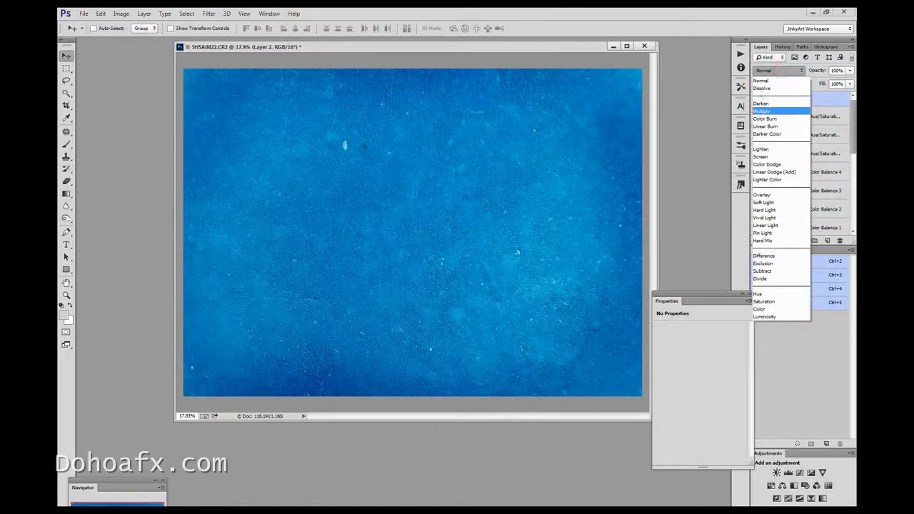
{"action": "left_click", "coordinate": [765, 111]}
{"action": "left_click", "coordinate": [850, 70]}
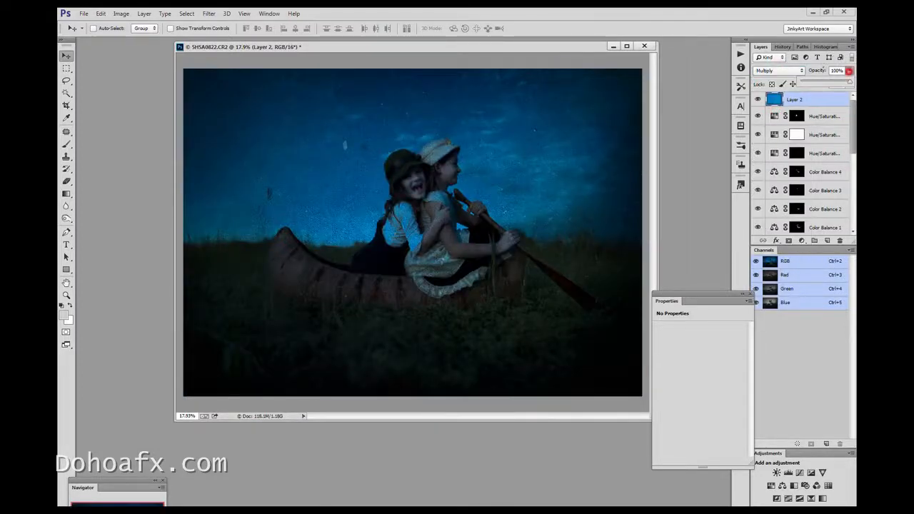
{"action": "left_click_drag", "start_coordinate": [848, 82], "coordinate": [818, 82]}
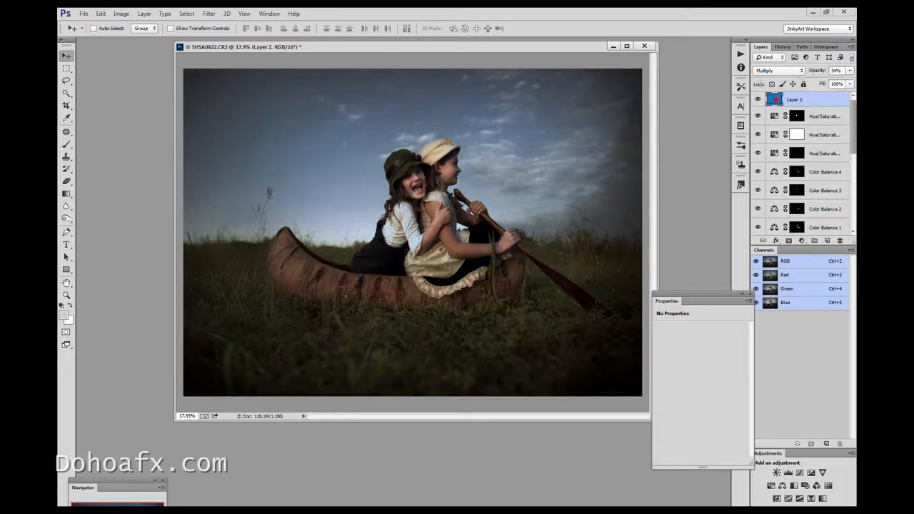
Desaturate the blue texture layer with Hue/Saturation at a Saturation of about -60
{"action": "left_click", "coordinate": [120, 13]}
{"action": "mouse_move", "coordinate": [143, 37]}
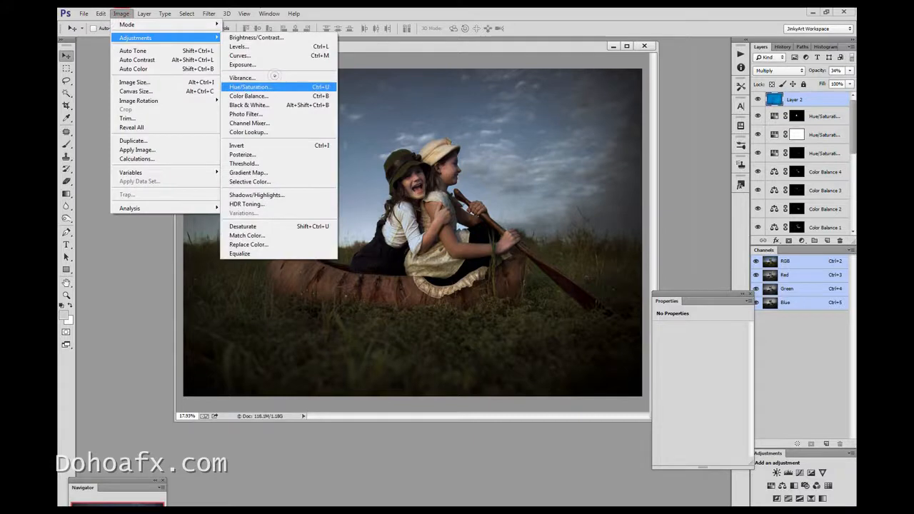
{"action": "left_click", "coordinate": [250, 86]}
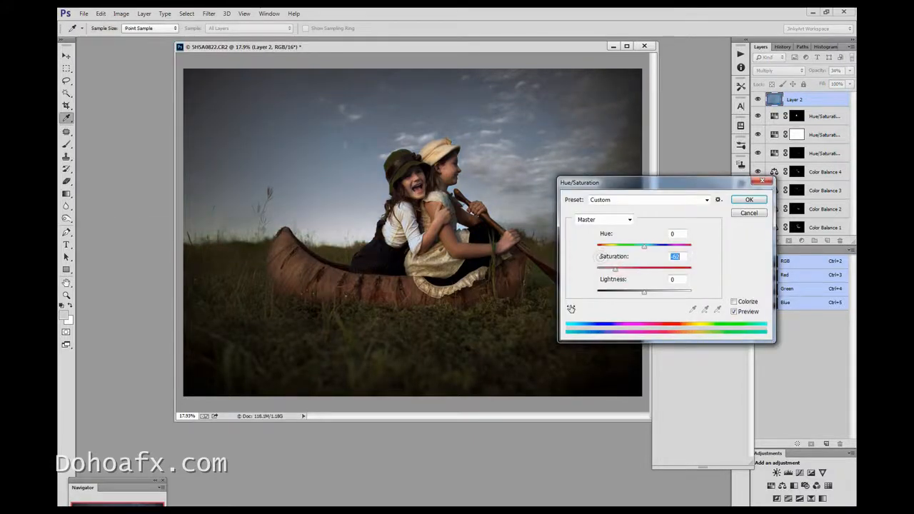
{"action": "left_click", "coordinate": [748, 200]}
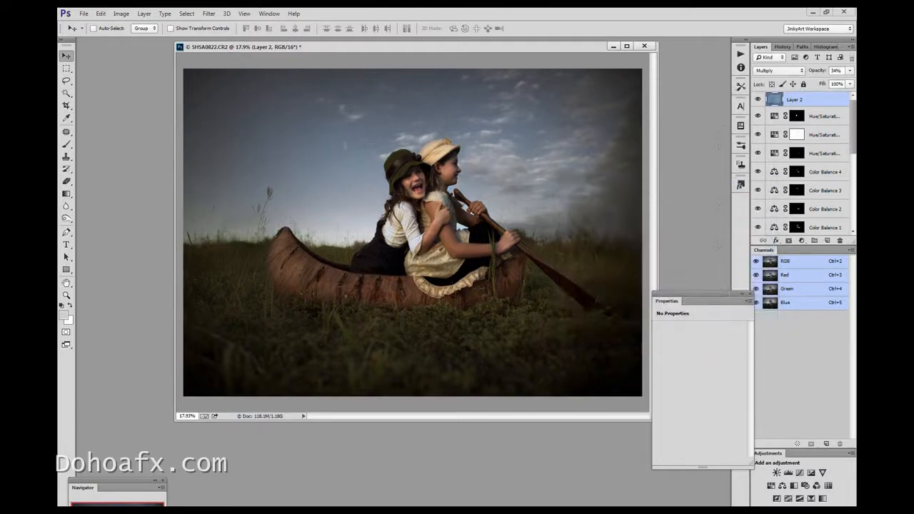
Add a layer mask to the texture layer and set up the Brush with black as the foreground colour for the girls
{"action": "left_click", "coordinate": [789, 241]}
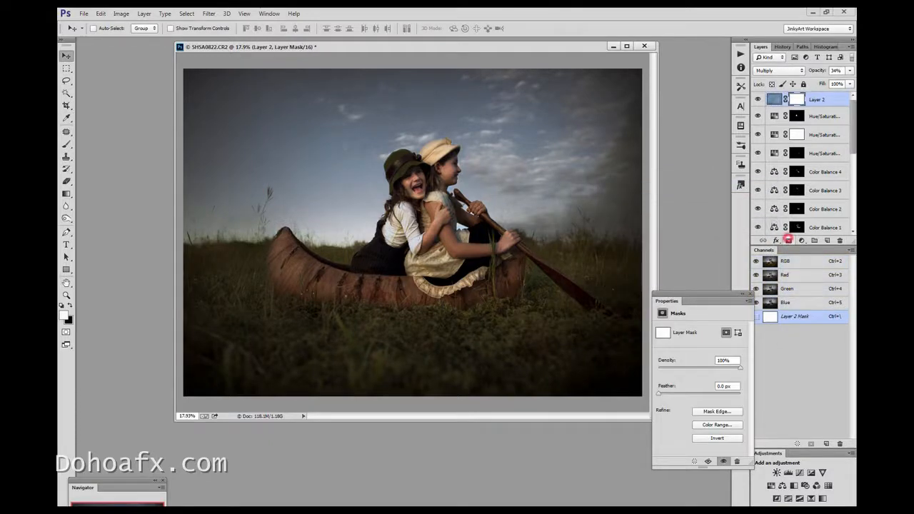
{"action": "left_click", "coordinate": [63, 145]}
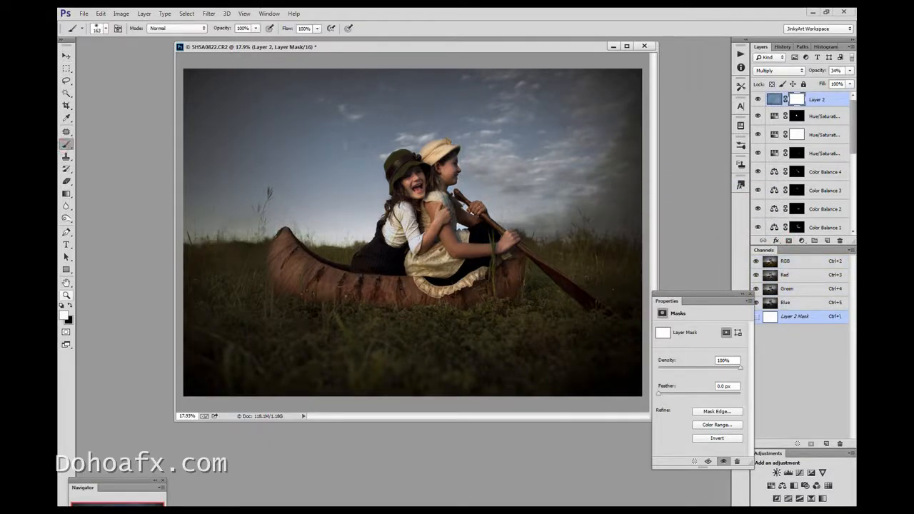
{"action": "left_click", "coordinate": [67, 294]}
{"action": "left_click", "coordinate": [500, 139]}
{"action": "left_click", "coordinate": [500, 139]}
{"action": "left_click", "coordinate": [349, 233]}
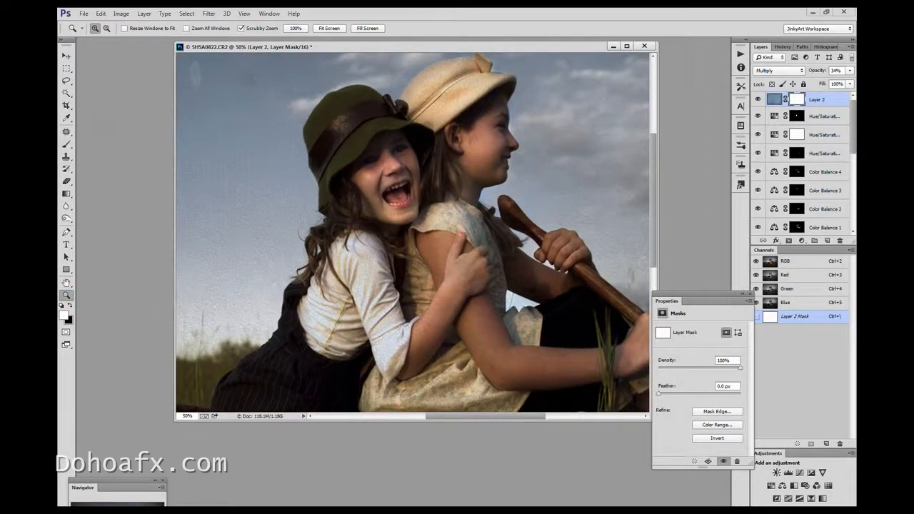
{"action": "left_click", "coordinate": [66, 144]}
{"action": "left_click", "coordinate": [70, 305]}
Try painting the texture off the girls' skin and clothes on the mask, and undo the strokes
{"action": "mouse_move", "coordinate": [404, 224]}
{"action": "left_mouse_down"}
{"action": "mouse_move", "coordinate": [386, 168]}
{"action": "mouse_move", "coordinate": [408, 195]}
{"action": "mouse_move", "coordinate": [486, 153]}
{"action": "left_mouse_up"}
{"action": "mouse_move", "coordinate": [457, 190]}
{"action": "left_mouse_down"}
{"action": "mouse_move", "coordinate": [465, 285]}
{"action": "mouse_move", "coordinate": [421, 322]}
{"action": "mouse_move", "coordinate": [333, 286]}
{"action": "mouse_move", "coordinate": [307, 335]}
{"action": "left_mouse_up"}
{"action": "mouse_move", "coordinate": [459, 271]}
{"action": "left_mouse_down"}
{"action": "mouse_move", "coordinate": [499, 321]}
{"action": "mouse_move", "coordinate": [579, 357]}
{"action": "mouse_move", "coordinate": [549, 285]}
{"action": "left_mouse_up"}
{"action": "mouse_move", "coordinate": [454, 97]}
{"action": "left_mouse_down"}
{"action": "mouse_move", "coordinate": [453, 70]}
{"action": "mouse_move", "coordinate": [434, 114]}
{"action": "mouse_move", "coordinate": [420, 118]}
{"action": "left_mouse_up"}
{"action": "left_click", "coordinate": [95, 15]}
{"action": "left_click", "coordinate": [106, 25]}
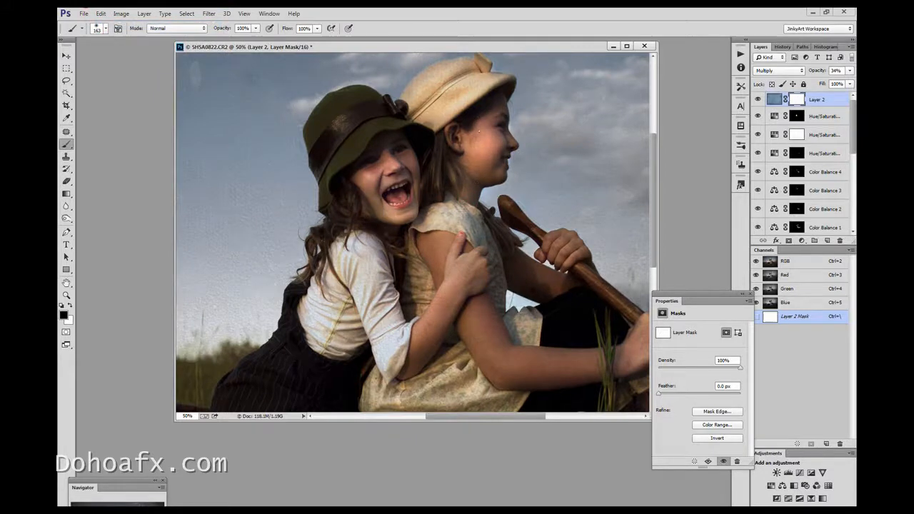
Try masking the texture off the girls' faces, check the whole image, and undo the mask strokes
{"action": "mouse_move", "coordinate": [387, 148]}
{"action": "left_mouse_down"}
{"action": "mouse_move", "coordinate": [393, 178]}
{"action": "mouse_move", "coordinate": [369, 195]}
{"action": "left_mouse_up"}
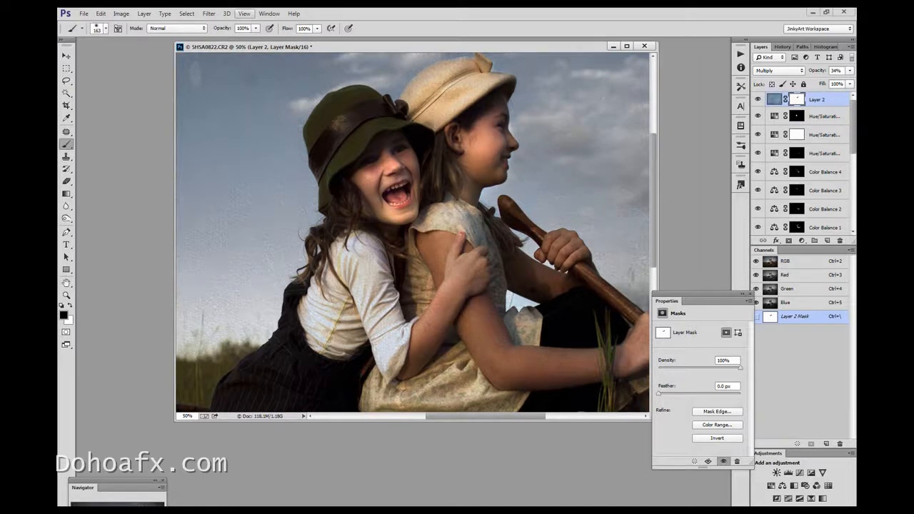
{"action": "left_click", "coordinate": [244, 14]}
{"action": "left_click", "coordinate": [264, 101]}
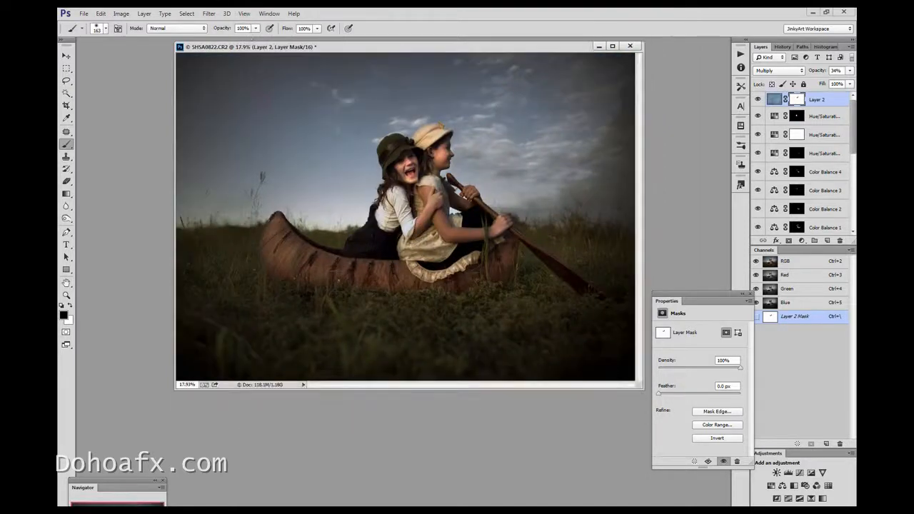
{"action": "left_click", "coordinate": [101, 14]}
{"action": "left_click", "coordinate": [111, 45]}
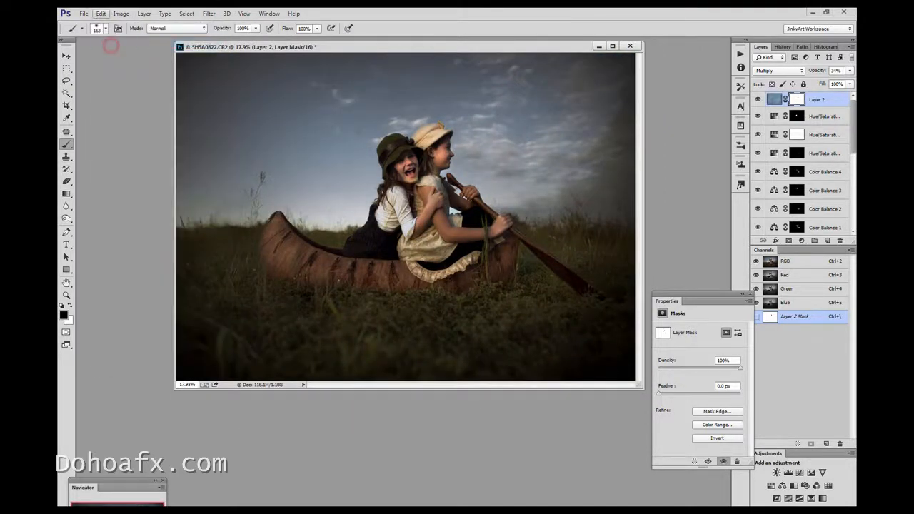
{"action": "left_click", "coordinate": [100, 13]}
{"action": "left_click", "coordinate": [114, 41]}
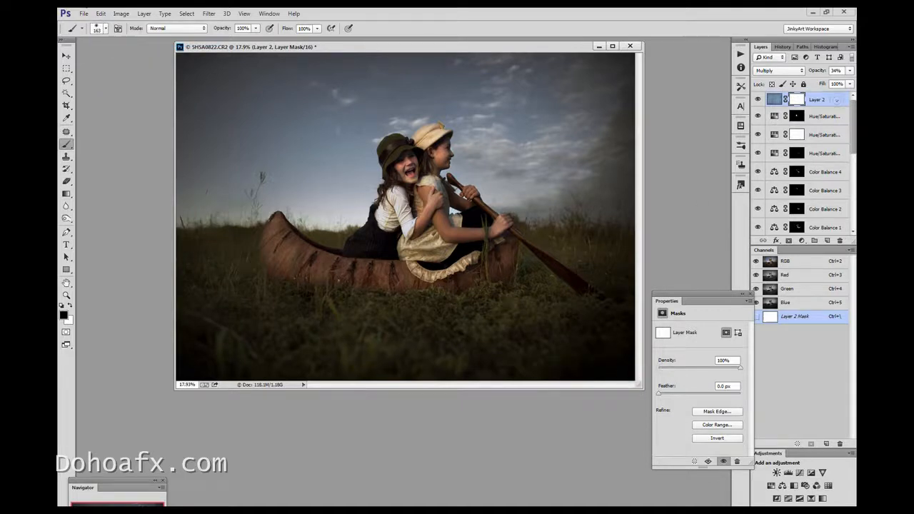
Select the layers from Layer 2 down to the second Photo Filter 1 (merged) layer and stamp them into a new merged layer
{"action": "scroll", "coordinate": [852, 121], "scroll_direction": "down", "scroll_amount": 5}
{"action": "left_click_drag", "start_coordinate": [843, 146], "coordinate": [843, 145]}
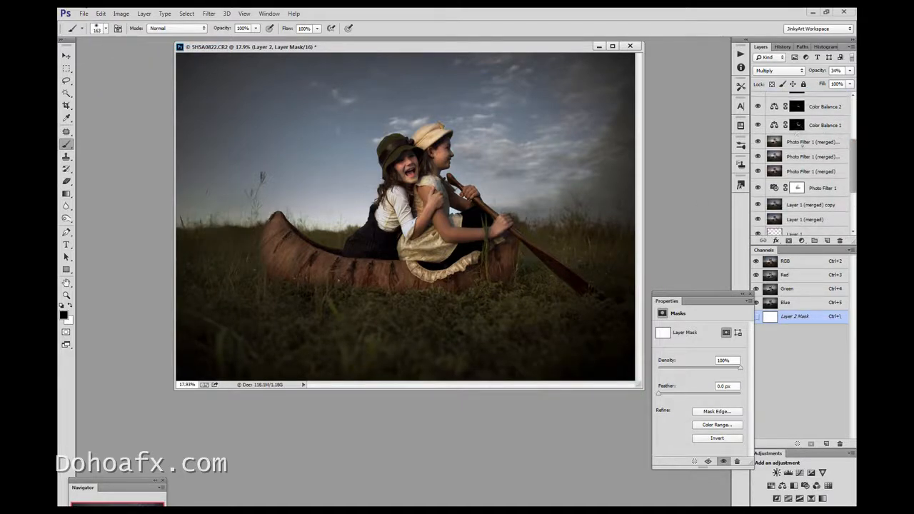
{"action": "left_click", "coordinate": [804, 155], "text": "shift"}
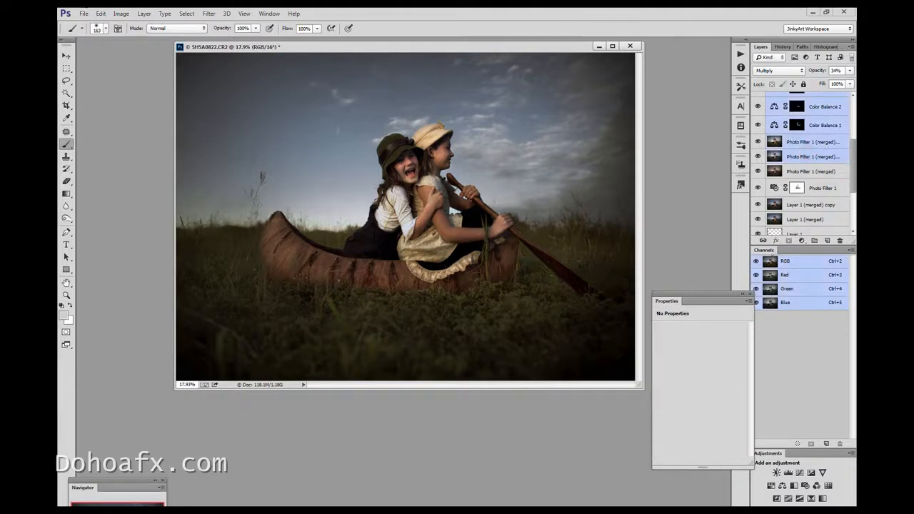
{"action": "key", "text": "ctrl+alt+e"}
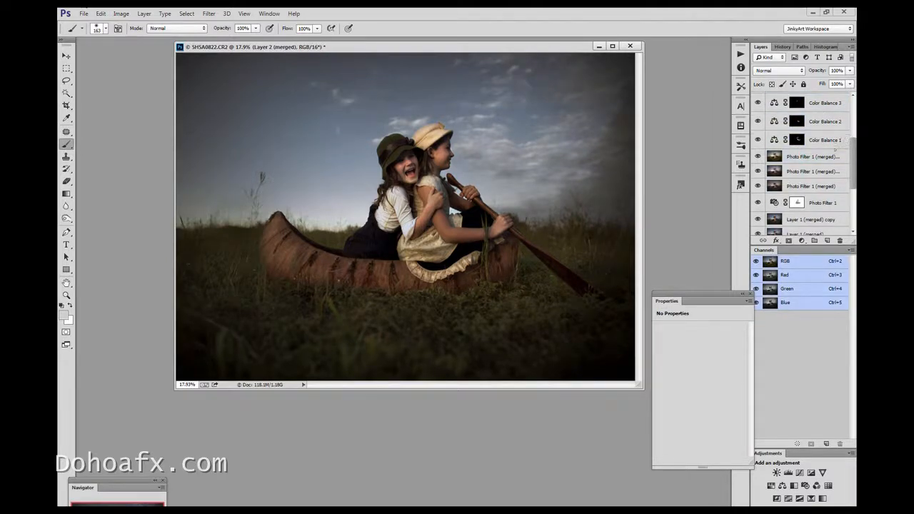
Compare the image with and without Layer 2 (merged) and the Layer 2 texture, and leave Layer 2 (merged) hidden
{"action": "scroll", "coordinate": [846, 147], "scroll_direction": "up", "scroll_amount": 5}
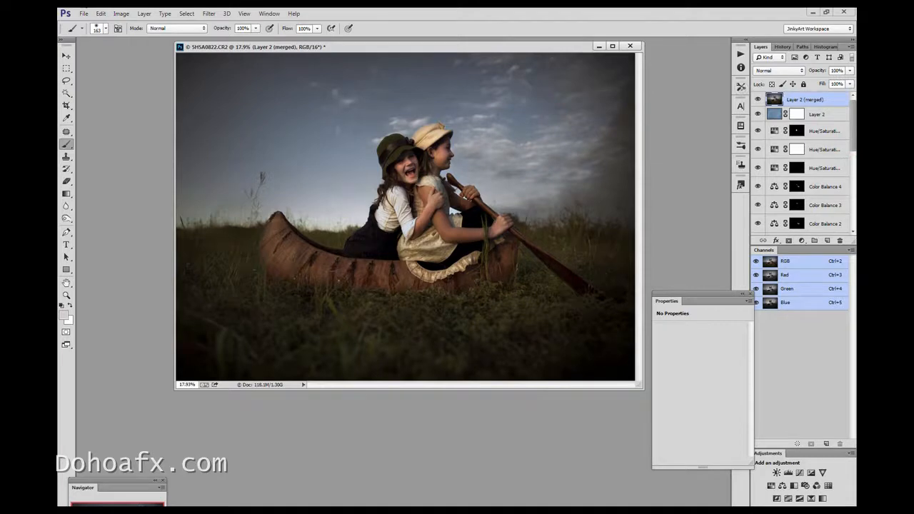
{"action": "left_click", "coordinate": [757, 99]}
{"action": "left_click", "coordinate": [757, 99]}
{"action": "left_click", "coordinate": [757, 116]}
{"action": "left_click", "coordinate": [757, 116]}
{"action": "left_click", "coordinate": [757, 99]}
{"action": "left_click", "coordinate": [758, 99]}
{"action": "left_click", "coordinate": [758, 99]}
Select the layers from Hue/Saturation 3 down to the second Photo Filter 1 (merged) layer and stamp them into a new merged layer
{"action": "left_click", "coordinate": [819, 130]}
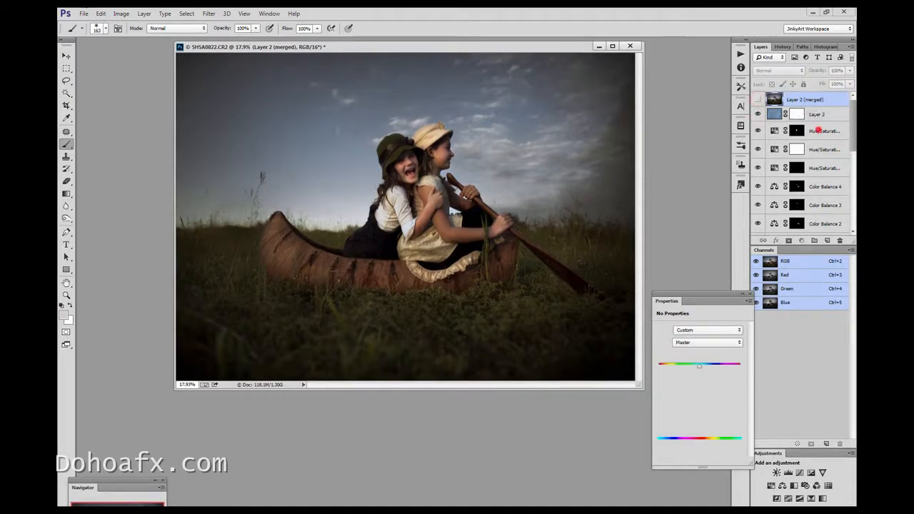
{"action": "scroll", "coordinate": [829, 142], "scroll_direction": "down", "scroll_amount": 5}
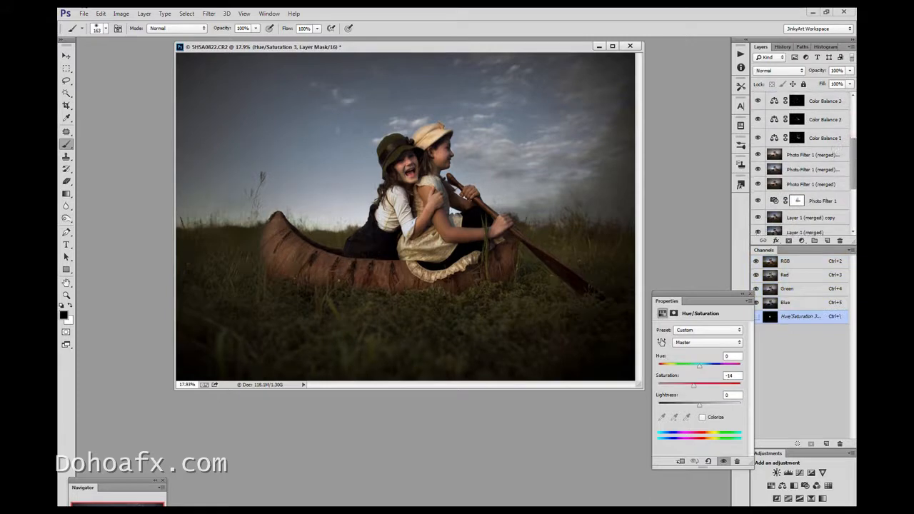
{"action": "left_click", "coordinate": [812, 169], "text": "shift"}
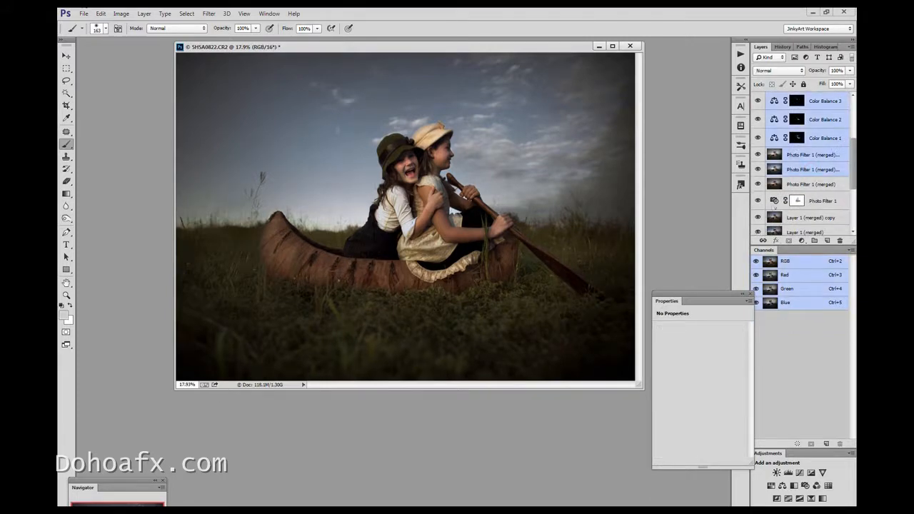
{"action": "key", "text": "ctrl+alt+e"}
{"action": "scroll", "coordinate": [842, 143], "scroll_direction": "up", "scroll_amount": 5}
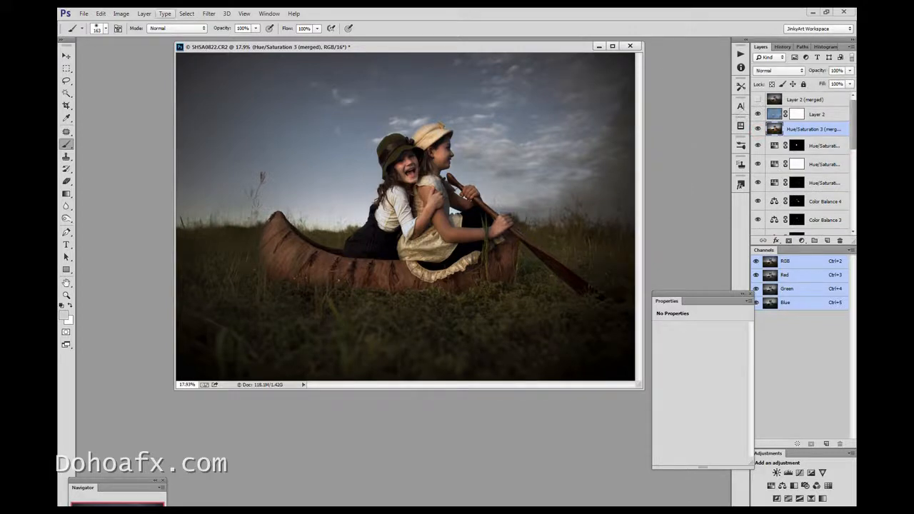
Darken the new Hue/Saturation 3 (merged) layer with Curves by lowering the RGB white point's output to 207
{"action": "left_click", "coordinate": [120, 14]}
{"action": "mouse_move", "coordinate": [143, 33]}
{"action": "left_click", "coordinate": [255, 54]}
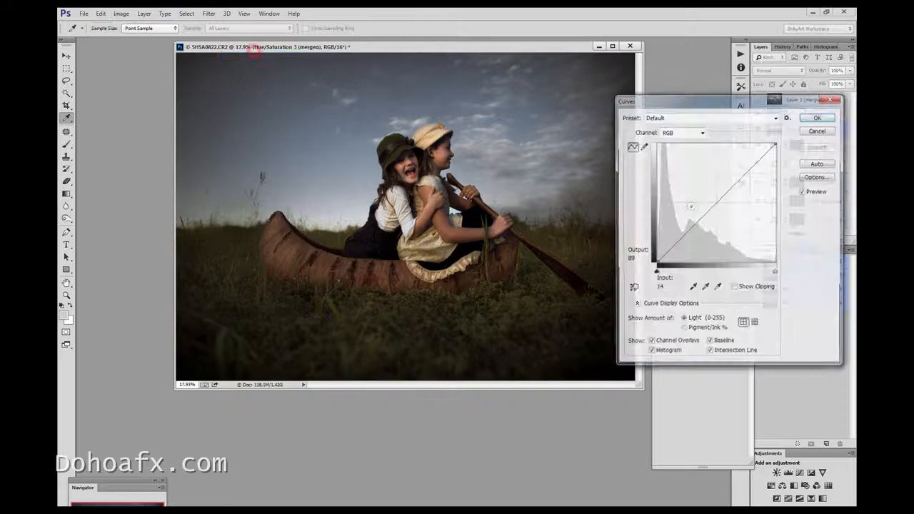
{"action": "left_click_drag", "start_coordinate": [725, 190], "coordinate": [776, 158]}
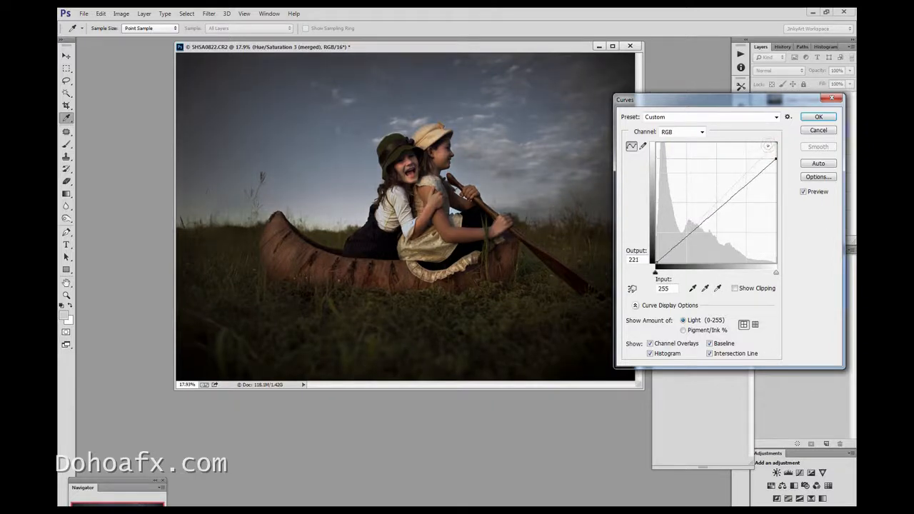
{"action": "left_click_drag", "start_coordinate": [776, 158], "coordinate": [776, 165]}
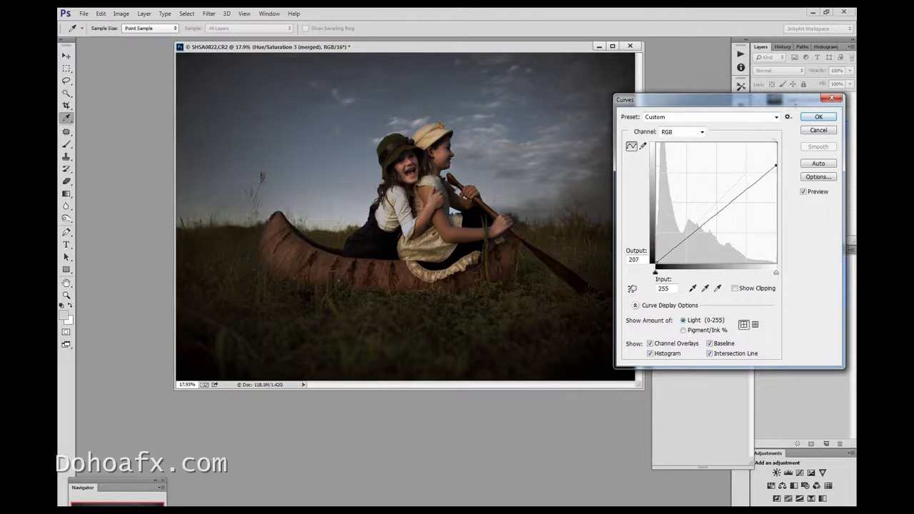
{"action": "left_click", "coordinate": [819, 116]}
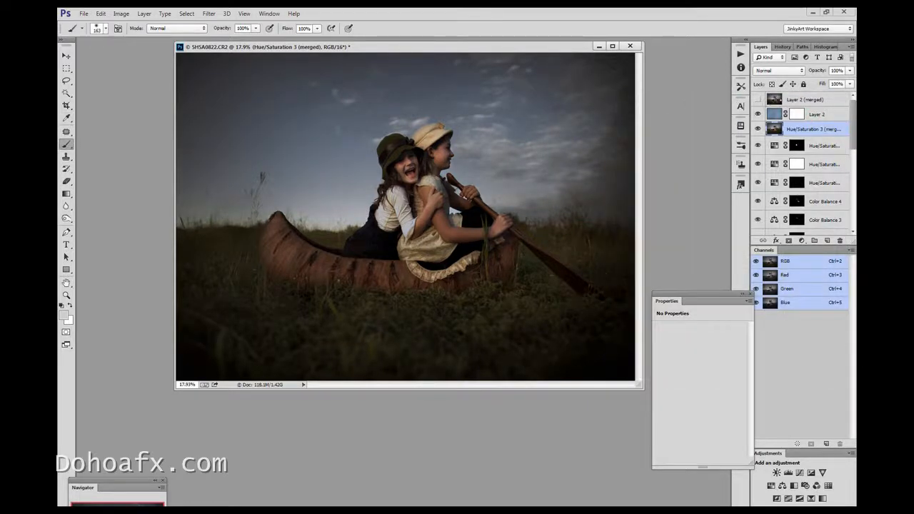
Enlarge the soft brush to 384 px and paint black over the girls on the Layer 2 mask
{"action": "left_click", "coordinate": [796, 114]}
{"action": "left_click", "coordinate": [106, 28]}
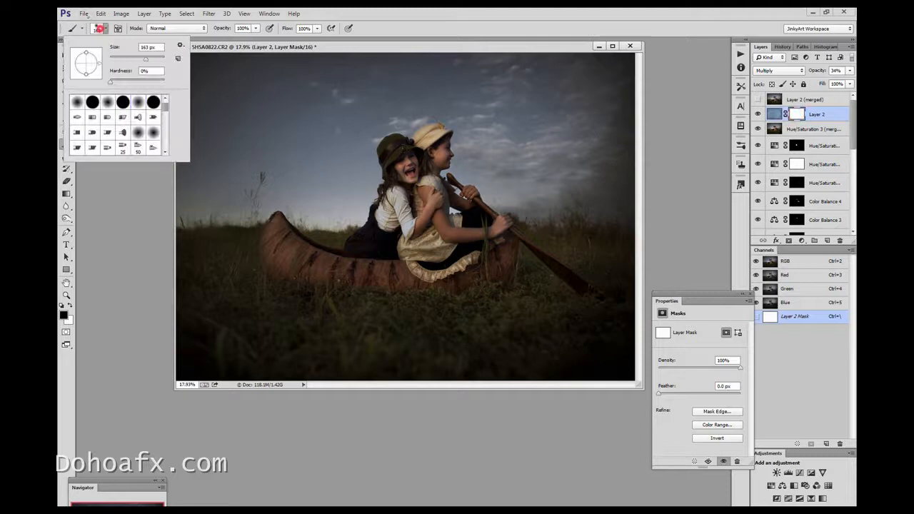
{"action": "left_click_drag", "start_coordinate": [151, 60], "coordinate": [156, 60]}
{"action": "mouse_move", "coordinate": [408, 164]}
{"action": "left_mouse_down"}
{"action": "mouse_move", "coordinate": [429, 193]}
{"action": "mouse_move", "coordinate": [425, 213]}
{"action": "mouse_move", "coordinate": [437, 234]}
{"action": "mouse_move", "coordinate": [400, 212]}
{"action": "mouse_move", "coordinate": [387, 220]}
{"action": "left_mouse_up"}
{"action": "left_click", "coordinate": [439, 155]}
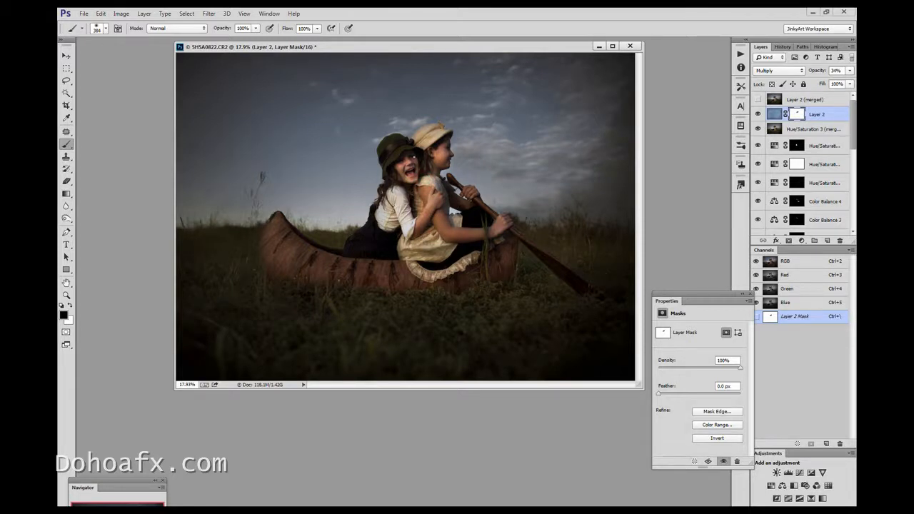
Set Layer 2's opacity to 26% and mask its texture off the canoe and the grass beneath it, checking the effect
{"action": "left_click", "coordinate": [849, 70]}
{"action": "left_click_drag", "start_coordinate": [819, 81], "coordinate": [815, 81]}
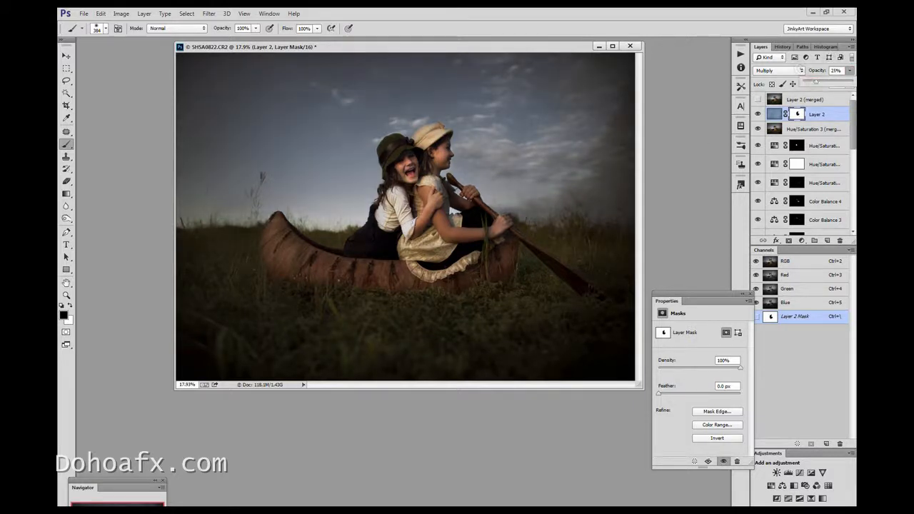
{"action": "left_click", "coordinate": [758, 114]}
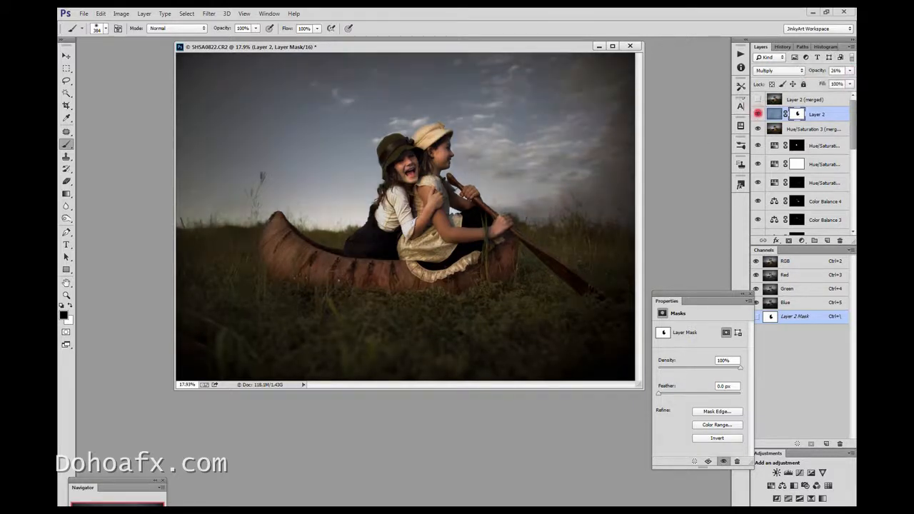
{"action": "left_click", "coordinate": [758, 114]}
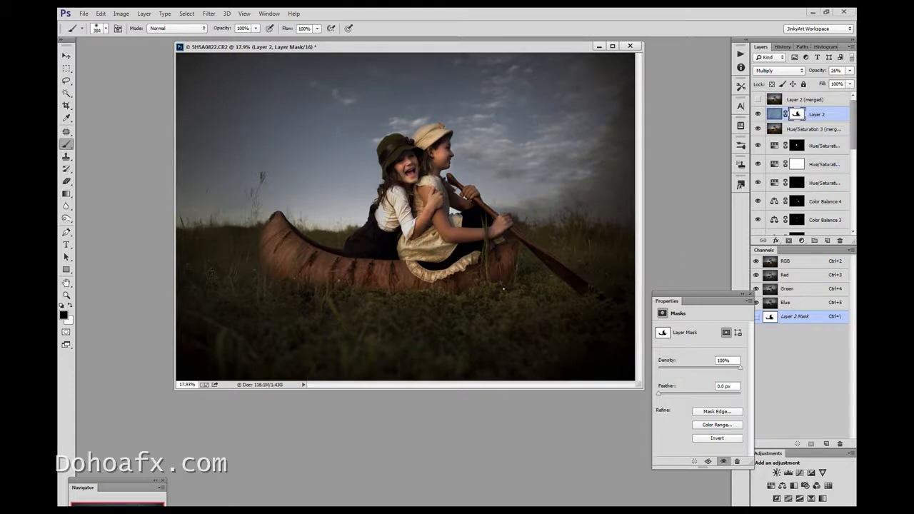
{"action": "left_click_drag", "start_coordinate": [447, 316], "coordinate": [464, 300]}
{"action": "left_click", "coordinate": [757, 114]}
Darken the Hue/Saturation 3 (merged) layer with Levels by lowering the white output level to 213
{"action": "left_click", "coordinate": [792, 128]}
{"action": "left_click", "coordinate": [758, 129]}
{"action": "left_click", "coordinate": [758, 129]}
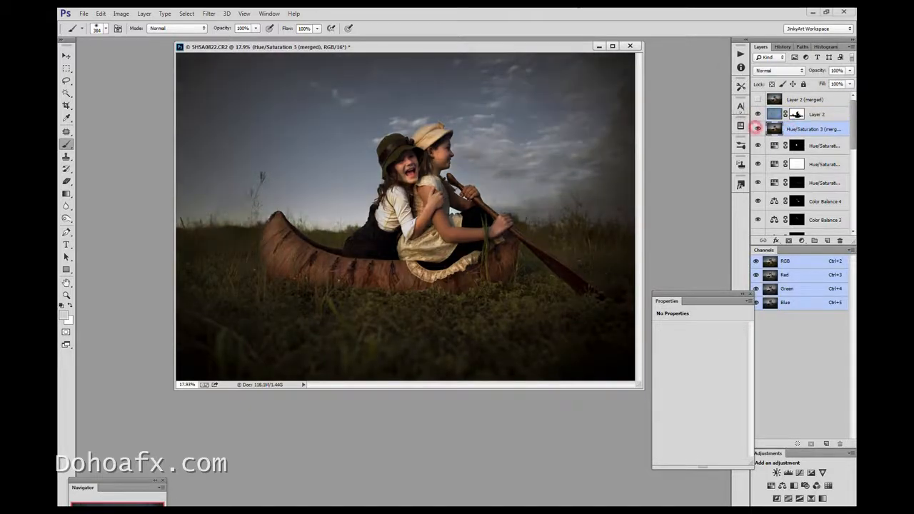
{"action": "left_click", "coordinate": [121, 13]}
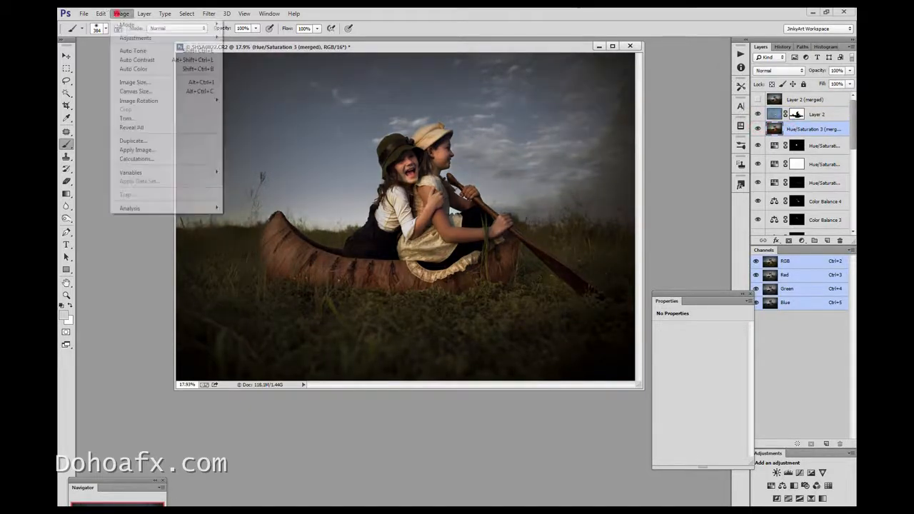
{"action": "mouse_move", "coordinate": [132, 33]}
{"action": "left_click", "coordinate": [261, 46]}
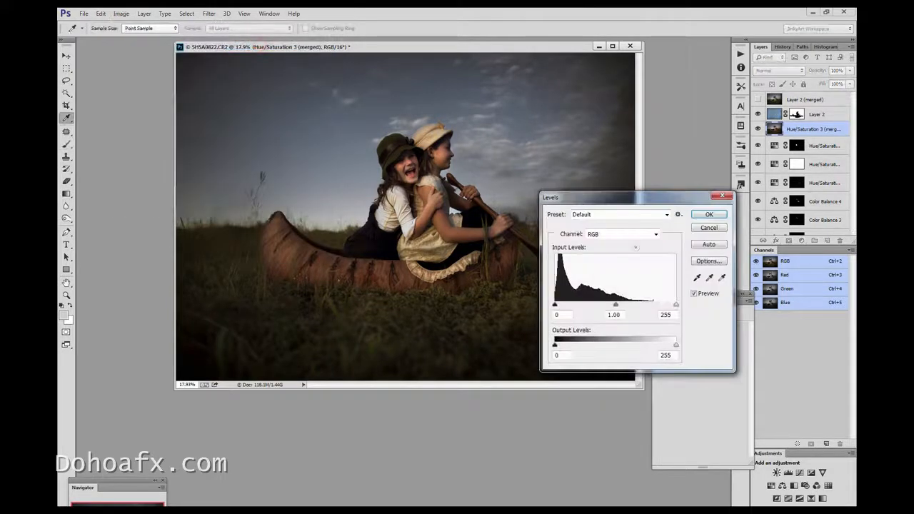
{"action": "mouse_move", "coordinate": [555, 345]}
{"action": "left_mouse_down"}
{"action": "mouse_move", "coordinate": [566, 345]}
{"action": "mouse_move", "coordinate": [556, 345]}
{"action": "left_mouse_up"}
{"action": "mouse_move", "coordinate": [676, 345]}
{"action": "left_mouse_down"}
{"action": "mouse_move", "coordinate": [658, 345]}
{"action": "mouse_move", "coordinate": [641, 330]}
{"action": "left_mouse_up"}
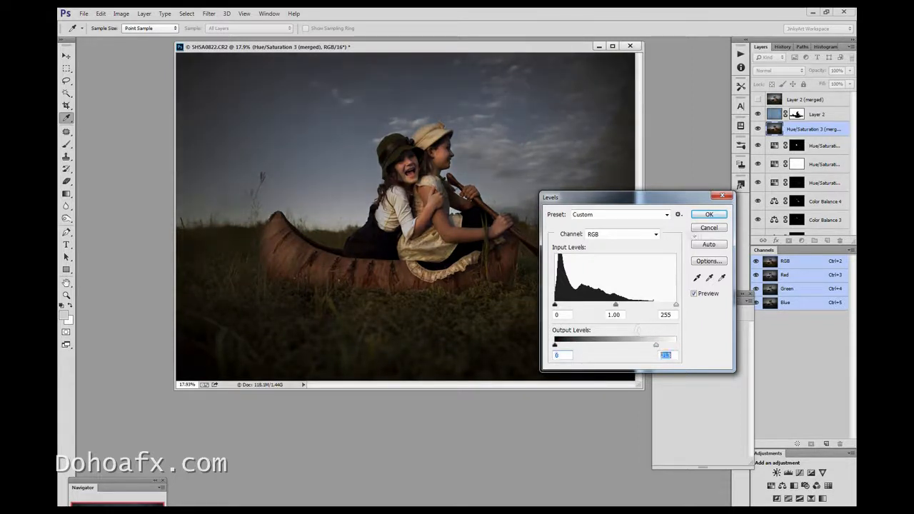
{"action": "left_click", "coordinate": [709, 215]}
{"action": "key", "text": "b"}
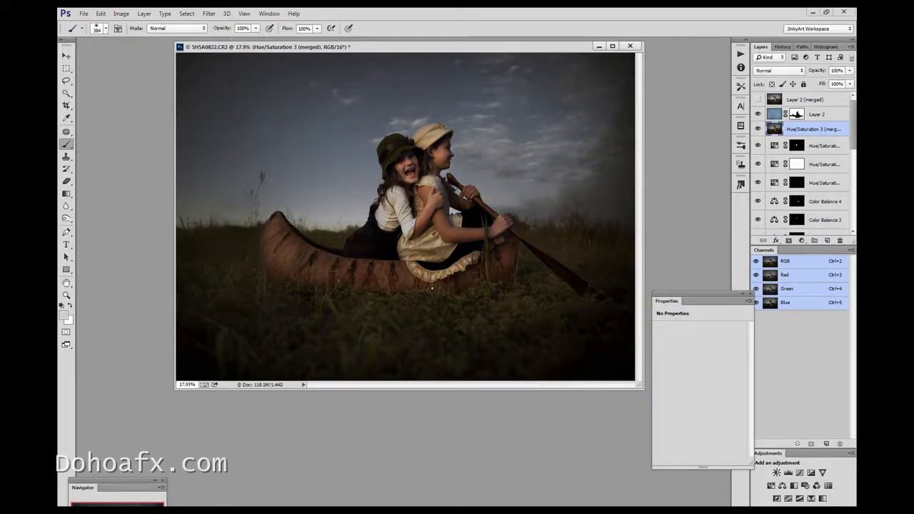
Add a Curves adjustment layer above the merged layer and brighten it with a raised highlight point and a point at input 72, output 98
{"action": "left_click_drag", "start_coordinate": [477, 43], "coordinate": [419, 97]}
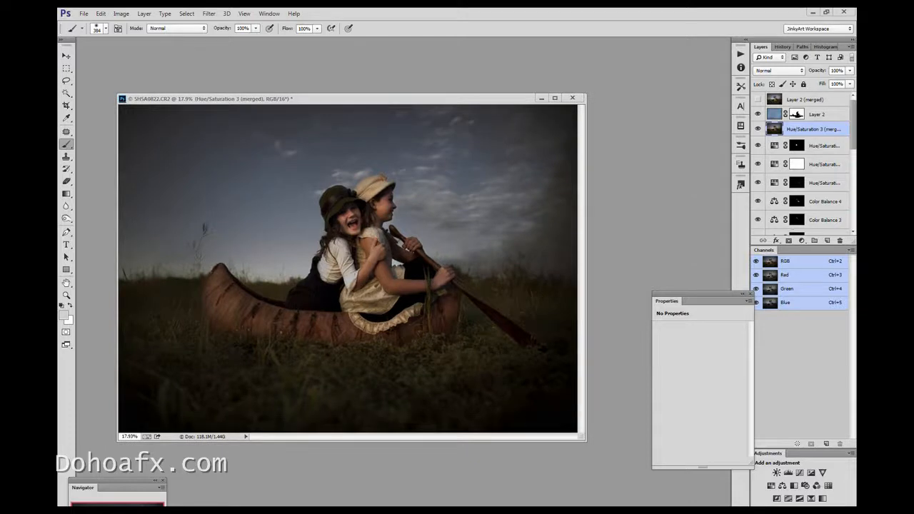
{"action": "left_click", "coordinate": [801, 241]}
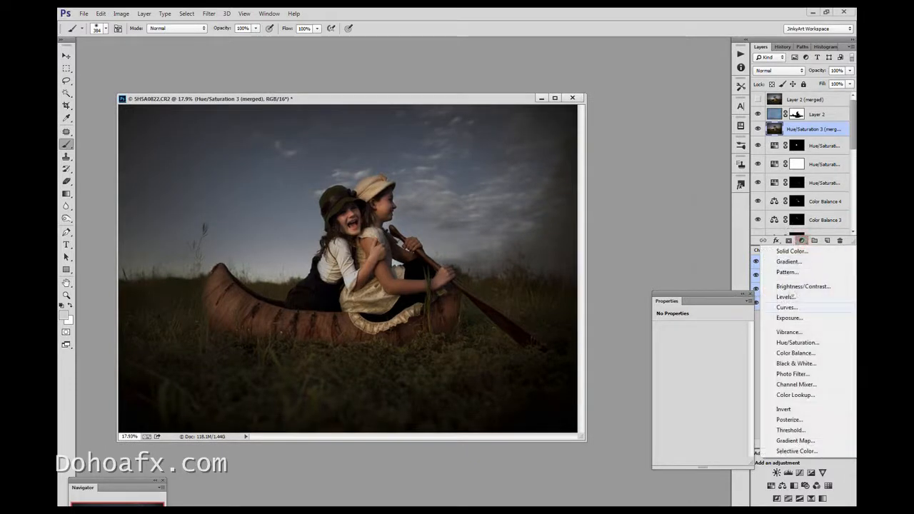
{"action": "left_click", "coordinate": [786, 307]}
{"action": "left_click_drag", "start_coordinate": [692, 397], "coordinate": [717, 367]}
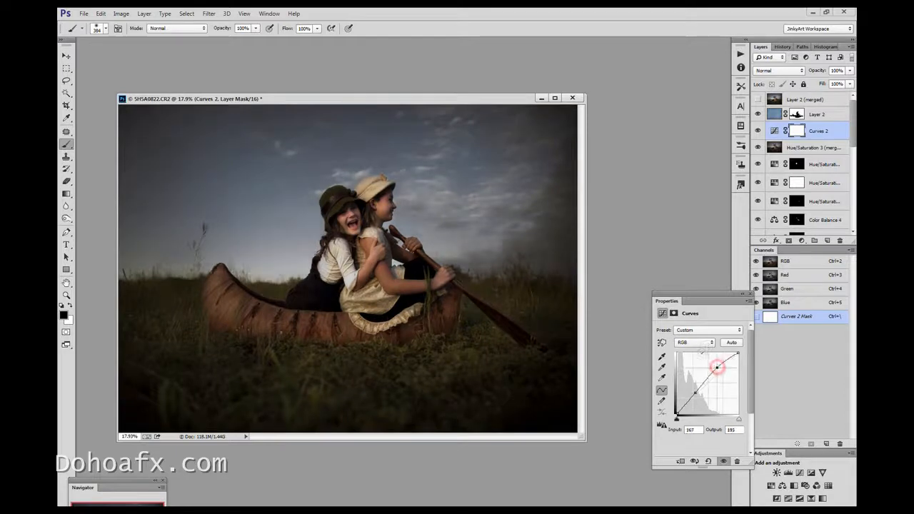
{"action": "left_click", "coordinate": [694, 392]}
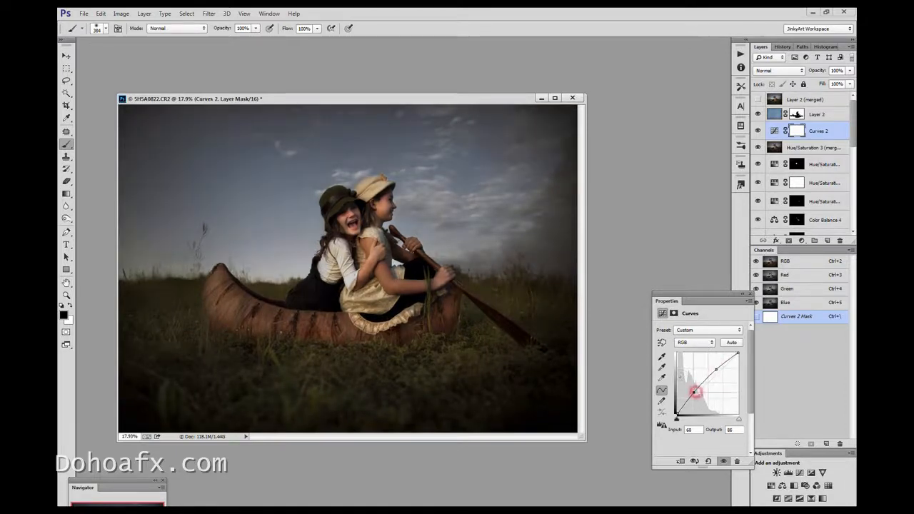
{"action": "left_click_drag", "start_coordinate": [718, 367], "coordinate": [695, 391]}
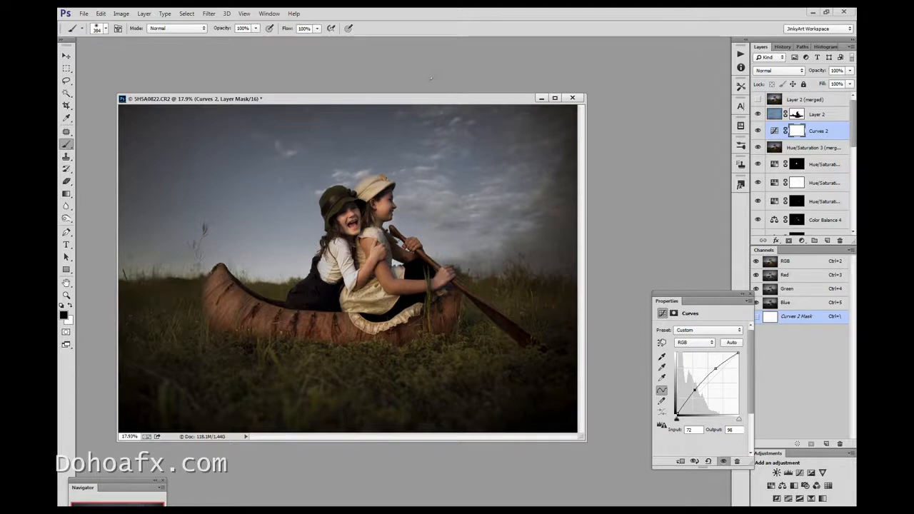
{"action": "left_click_drag", "start_coordinate": [440, 98], "coordinate": [456, 70]}
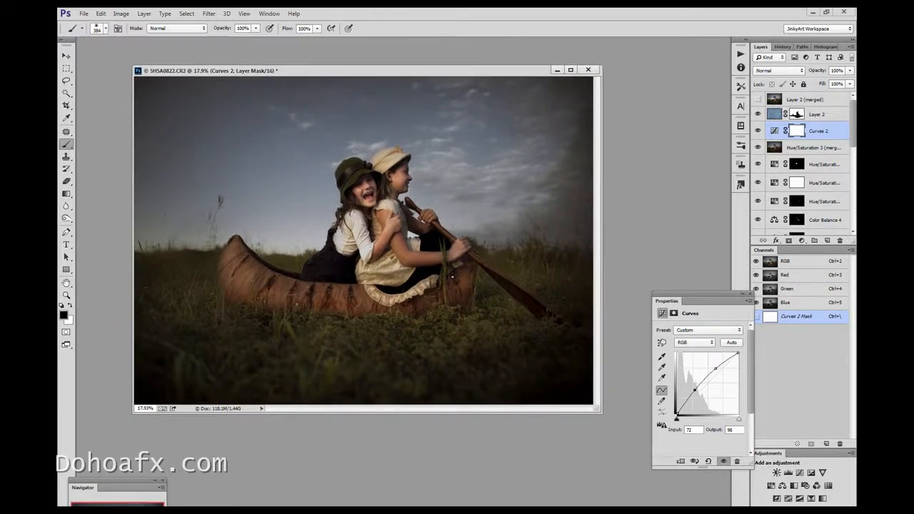
Switch to Lightroom to examine the original canoe photo, and return to the edited version in Photoshop
{"action": "mouse_move", "coordinate": [378, 500]}
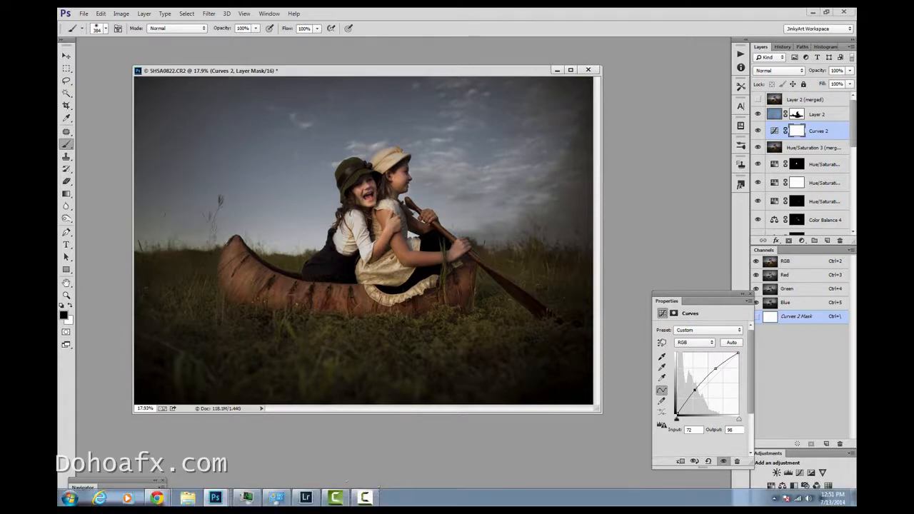
{"action": "mouse_move", "coordinate": [335, 498]}
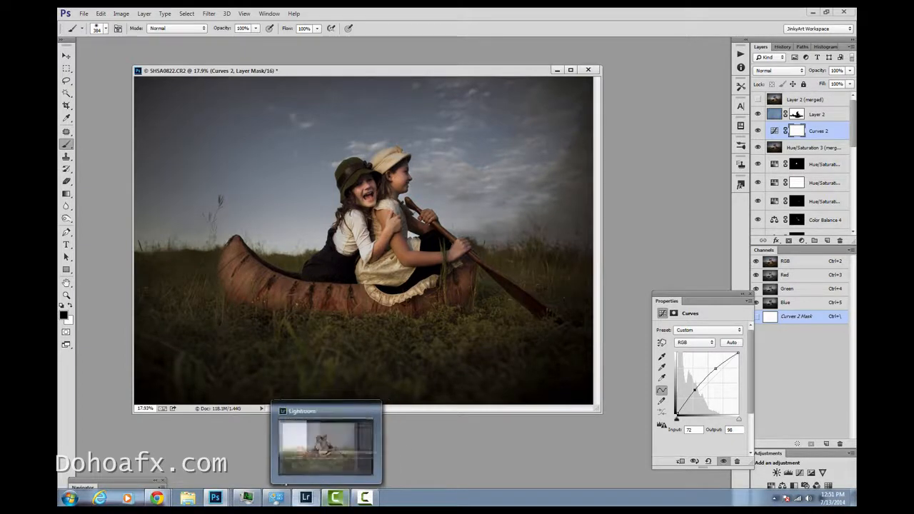
{"action": "left_click", "coordinate": [306, 496]}
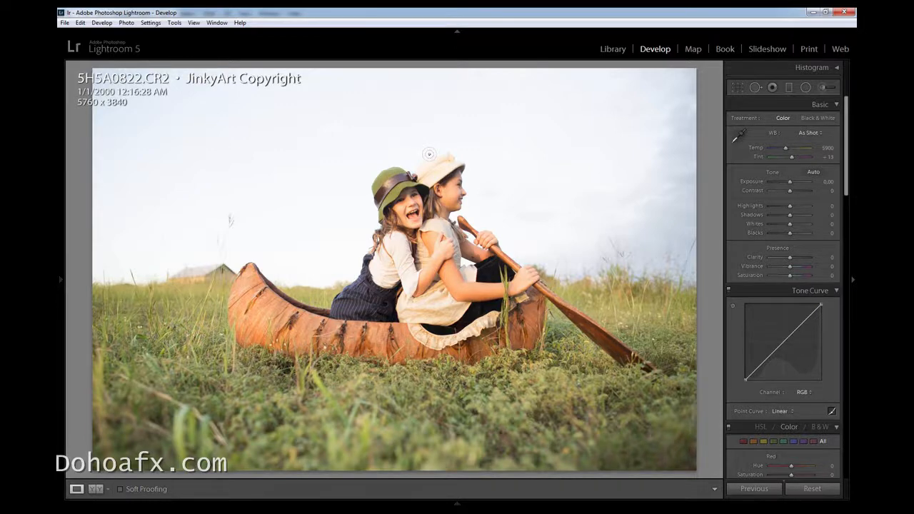
{"action": "mouse_move", "coordinate": [299, 503]}
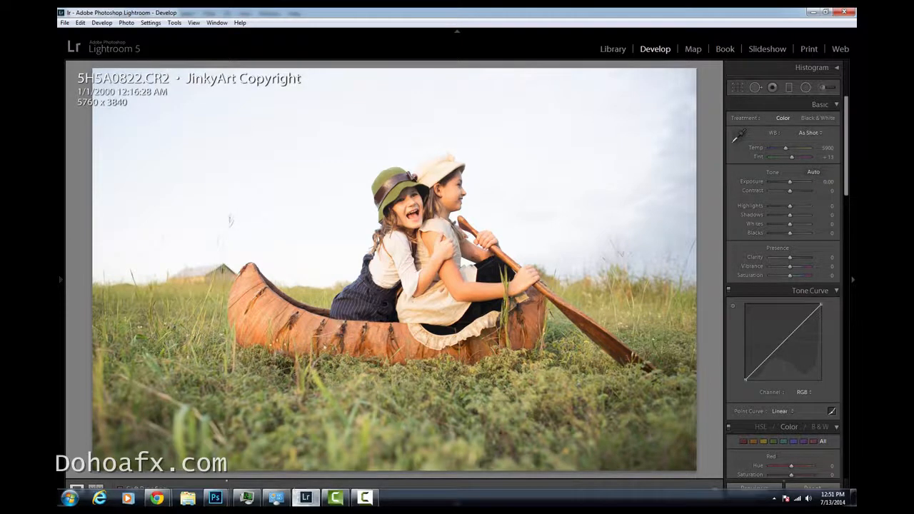
{"action": "mouse_move", "coordinate": [215, 498]}
{"action": "left_click", "coordinate": [421, 438]}
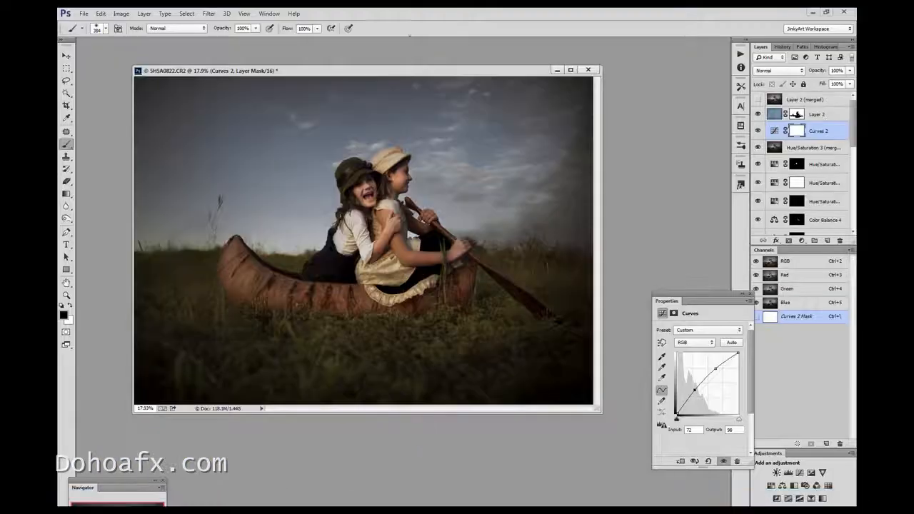
{"action": "left_click_drag", "start_coordinate": [420, 71], "coordinate": [429, 67]}
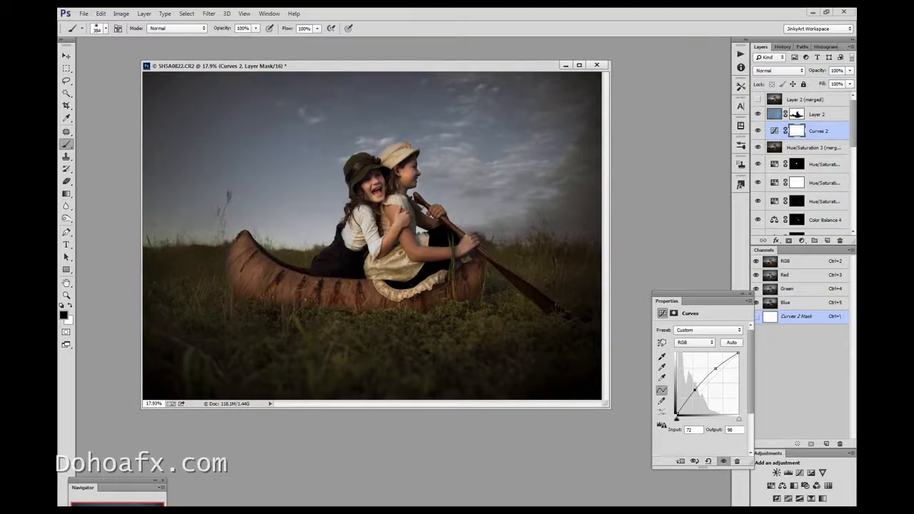